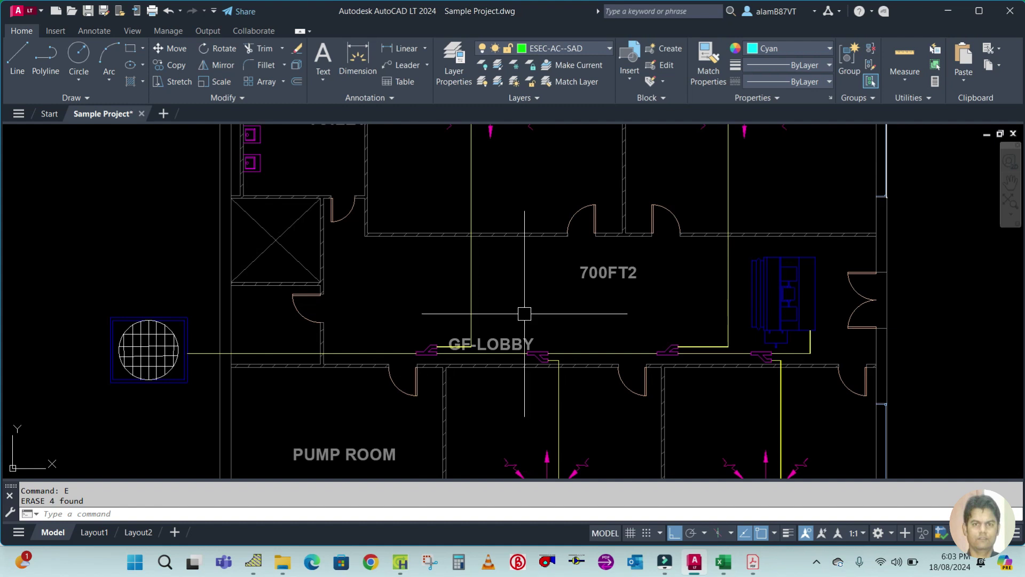
Step: Switch to File Explorer and open the Equipment Selection (VRF Software) PDF from the VRV Project folder
scroll(538, 380, "down", 2)
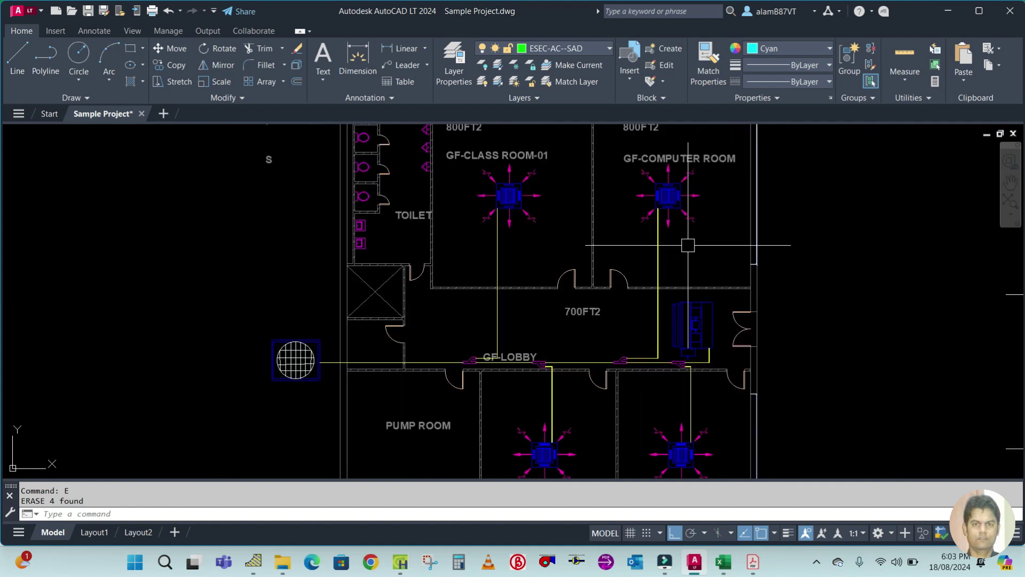
middle_click_drag(708, 240, 655, 256)
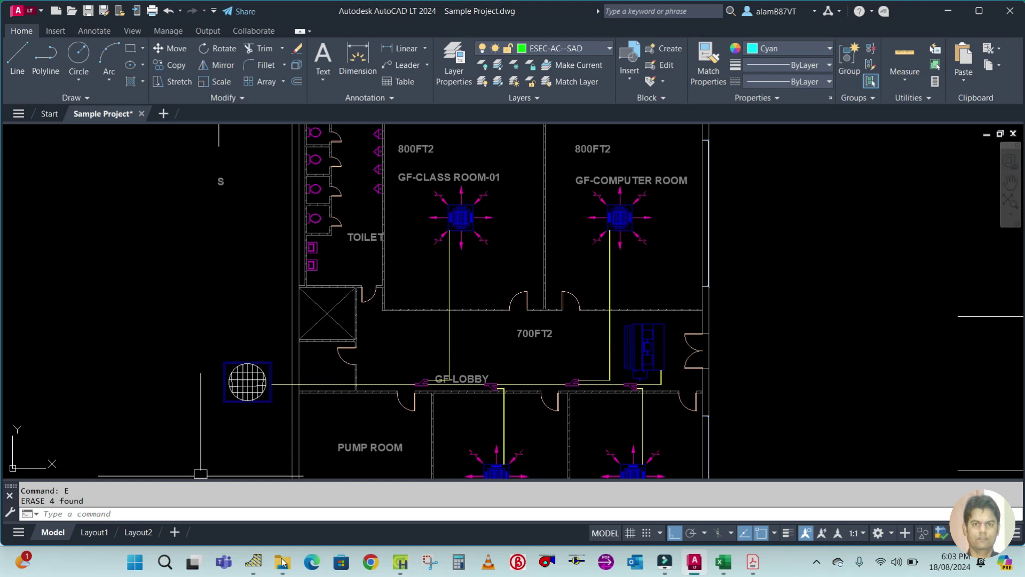
mouse_move(284, 565)
left_click(273, 511)
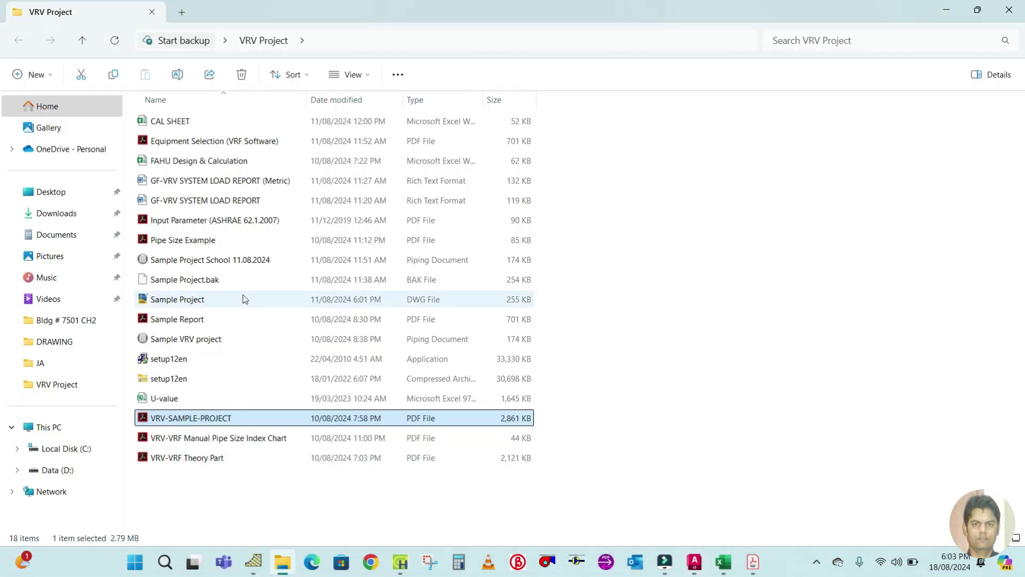
double_click(203, 141)
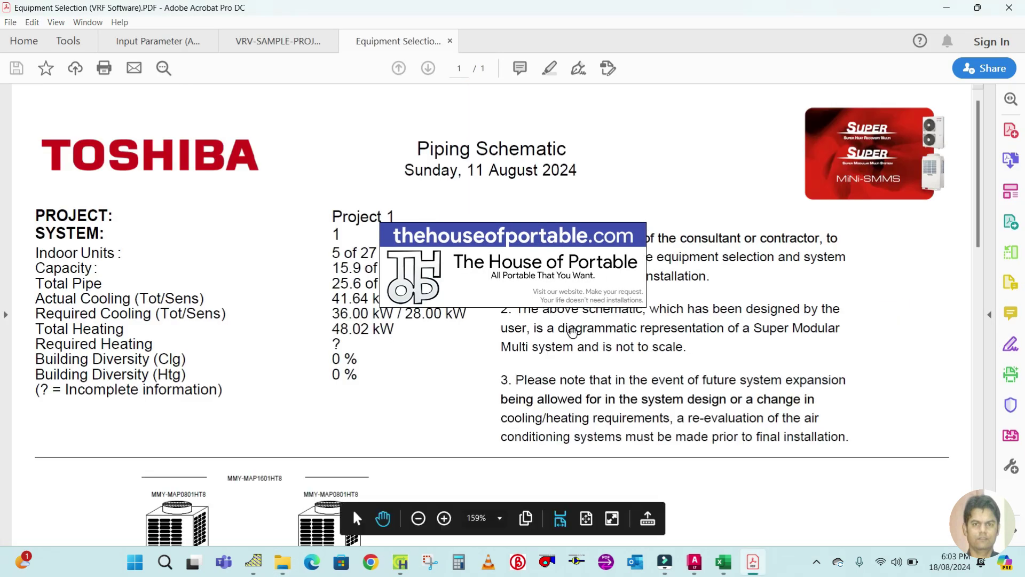
Step: Examine the piping schematic's branch joints, pipe sizes and connected indoor units
scroll(574, 395, "down", 10)
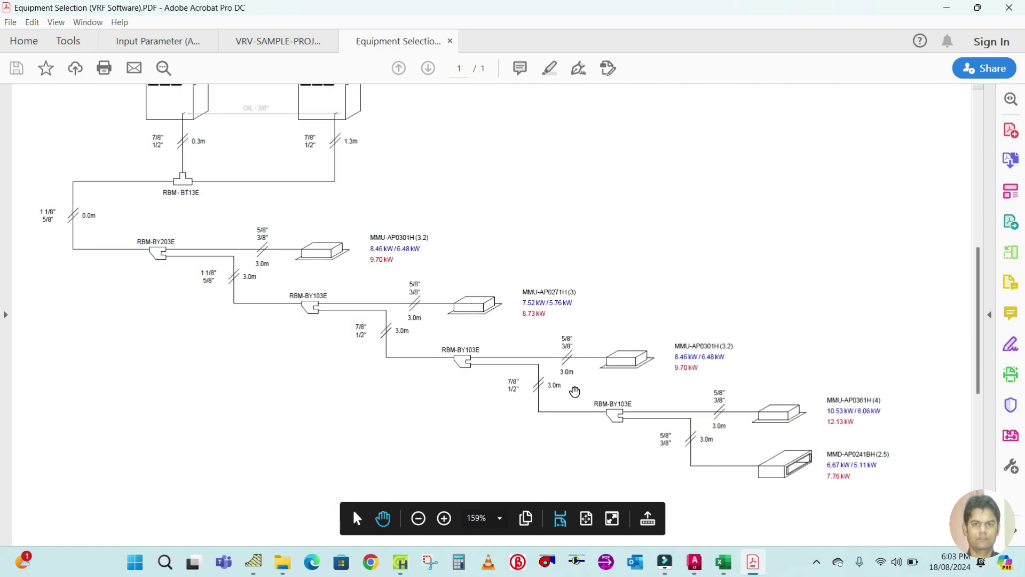
scroll(707, 393, "up", 2, "ctrl")
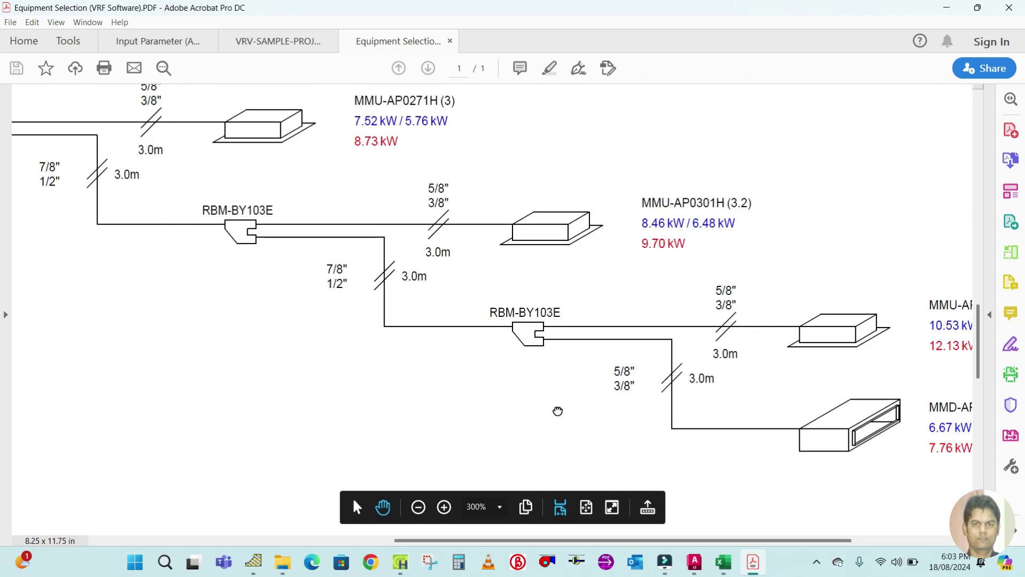
scroll(377, 412, "right", 5)
scroll(386, 408, "down", 2, "ctrl")
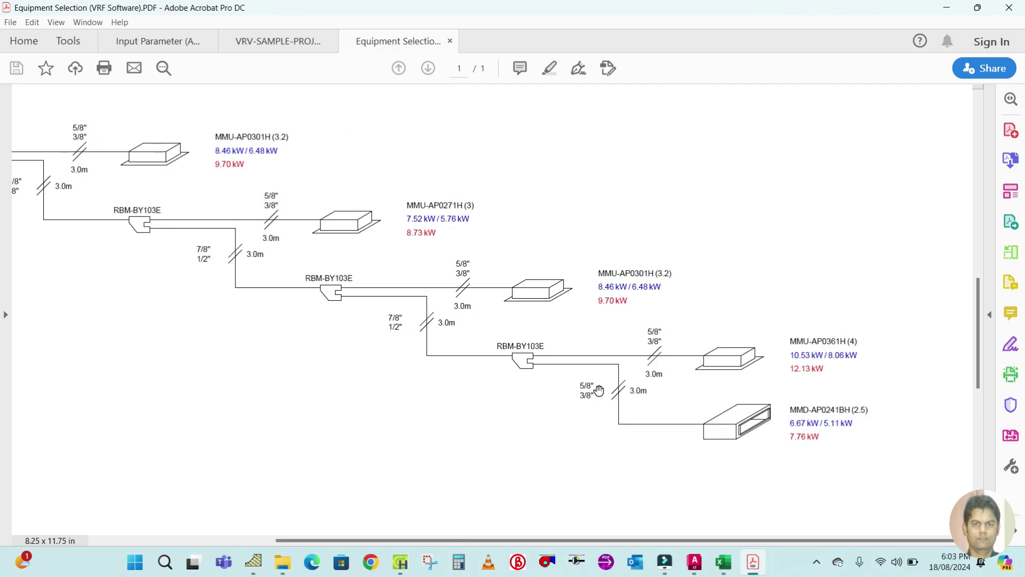
scroll(735, 383, "up", 1, "ctrl")
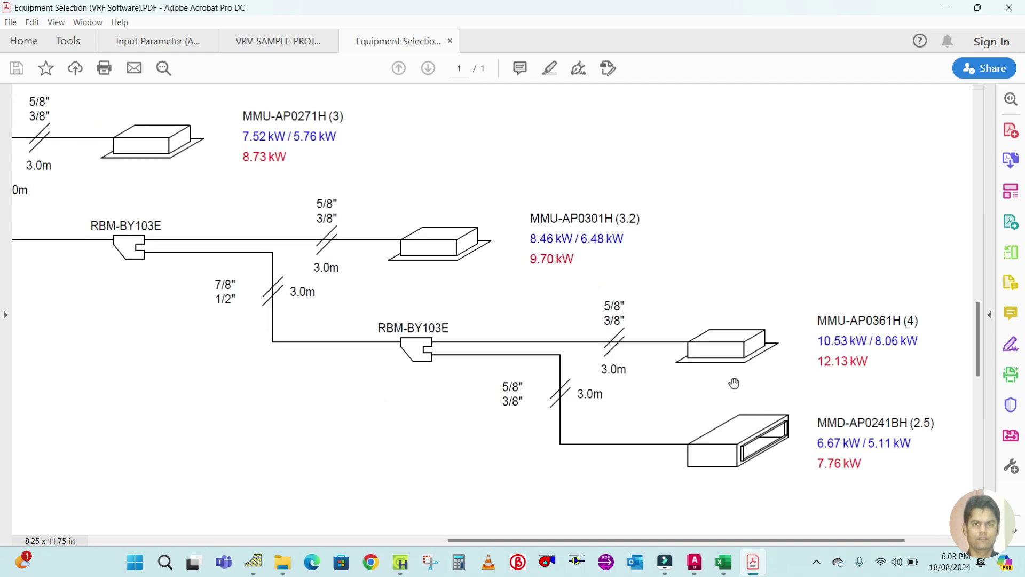
scroll(735, 384, "down", 1, "ctrl")
scroll(760, 269, "up", 2)
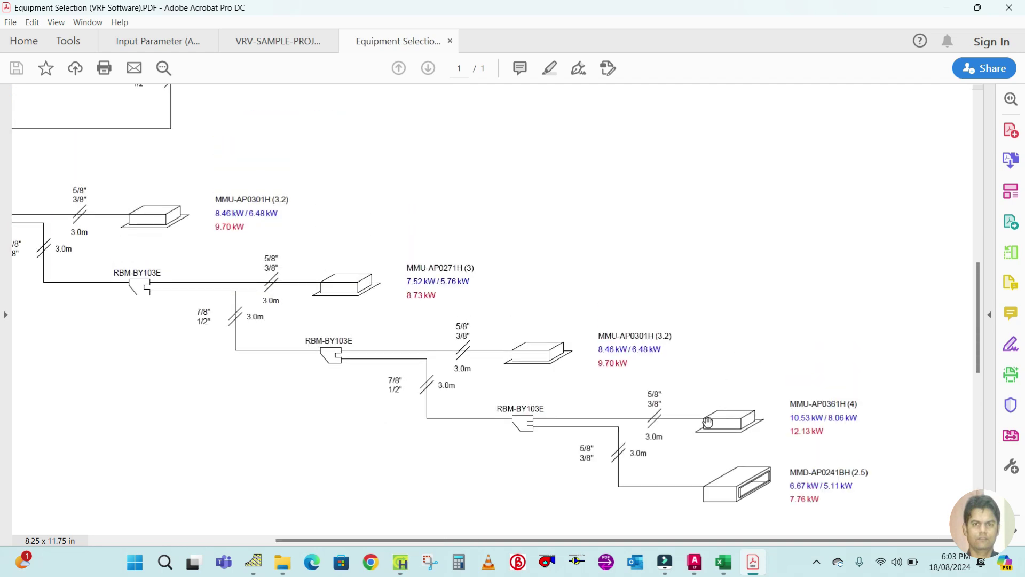
Step: Switch to the AutoCAD floor plan and compare its indoor unit piping with the last RBM-BY103E branch in the Acrobat schematic
left_click(695, 571)
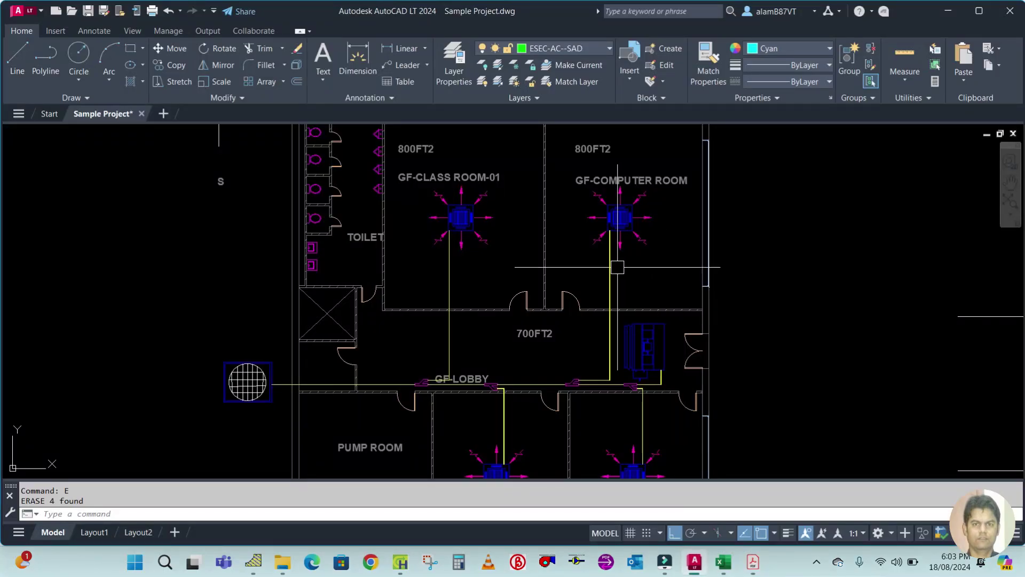
scroll(603, 267, "down", 3)
scroll(615, 308, "up", 2)
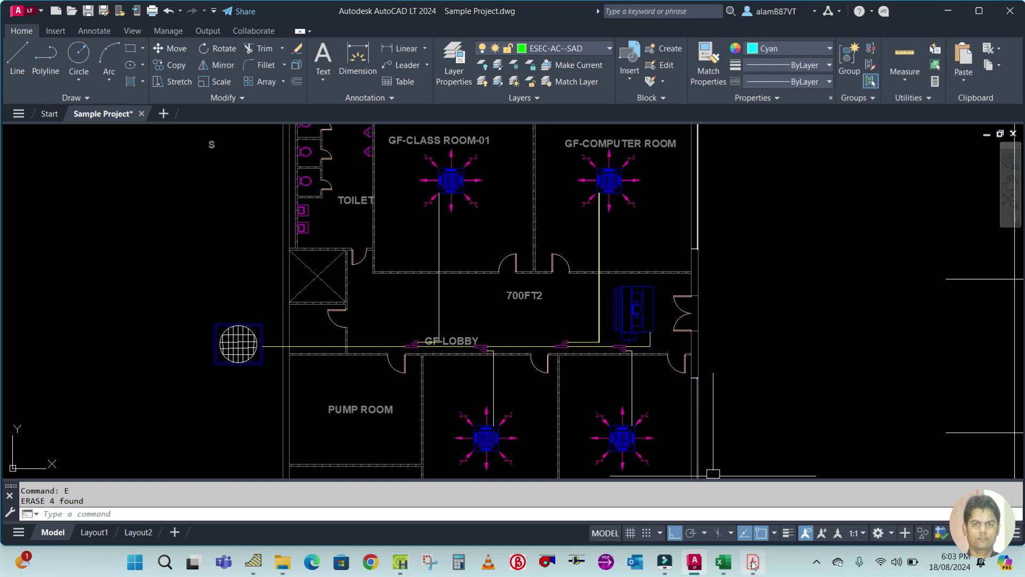
mouse_move(752, 564)
left_click(877, 490)
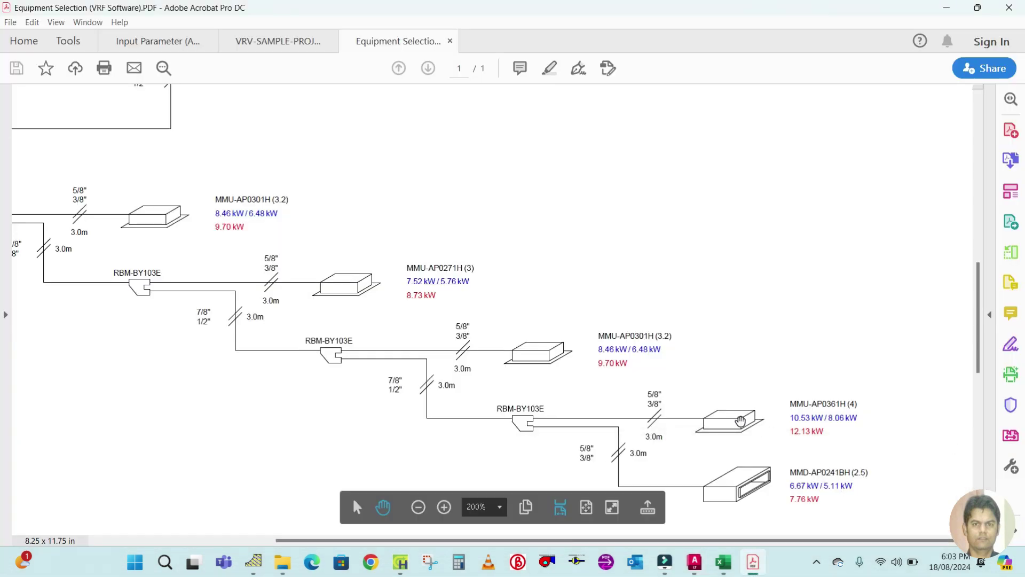
scroll(561, 396, "down", 3)
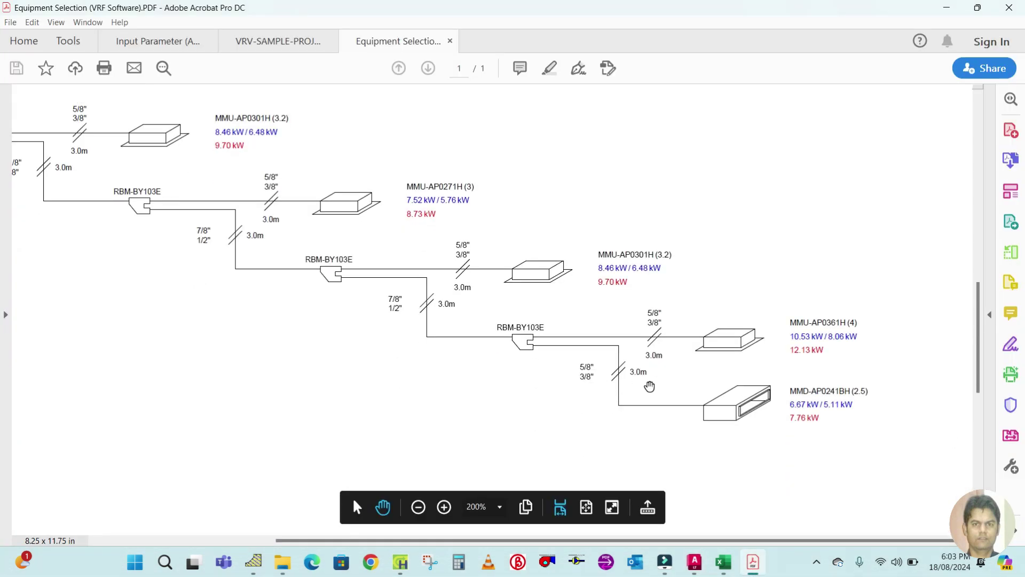
scroll(645, 389, "up", 2, "ctrl")
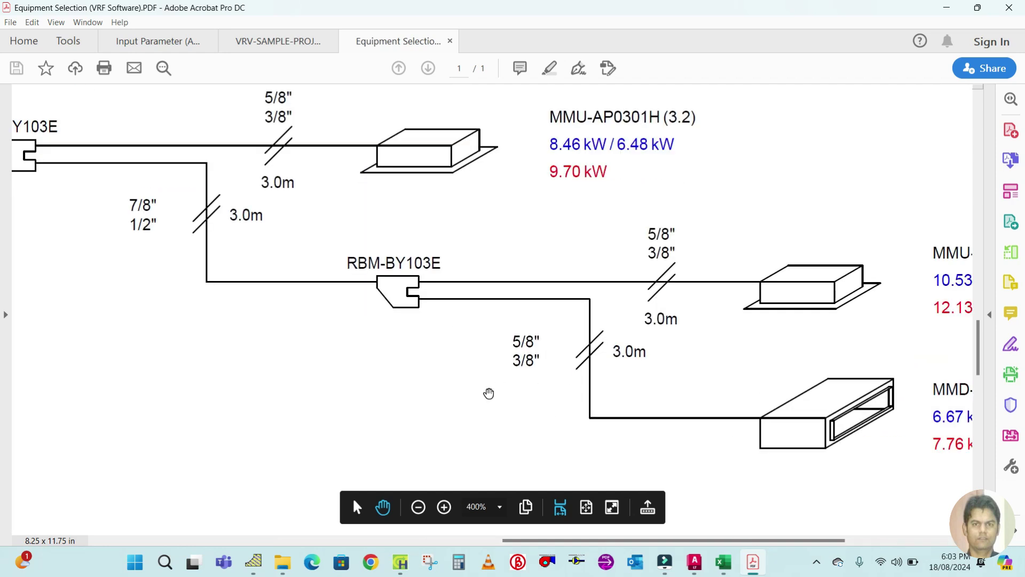
scroll(534, 389, "down", 1, "ctrl")
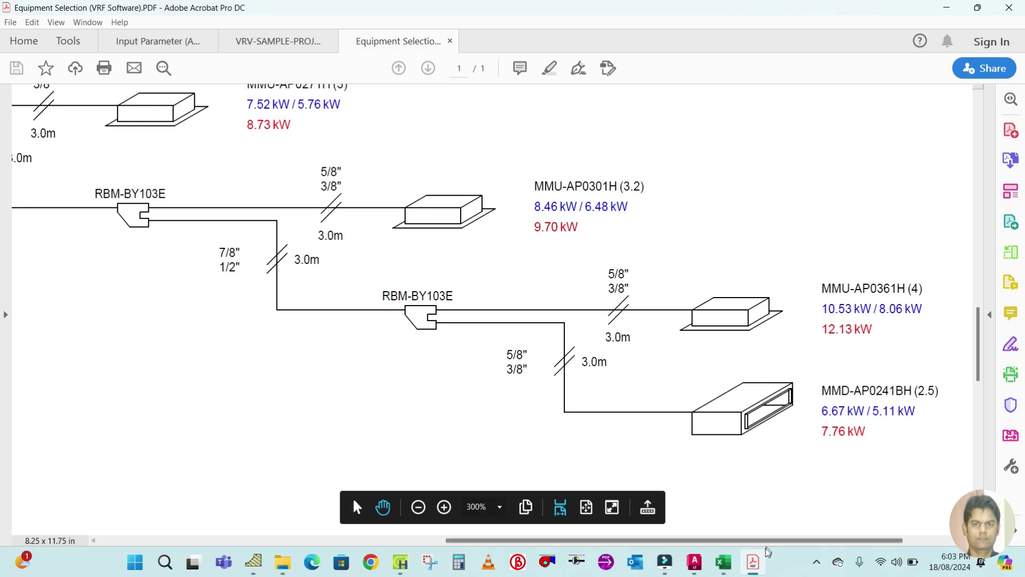
mouse_move(723, 562)
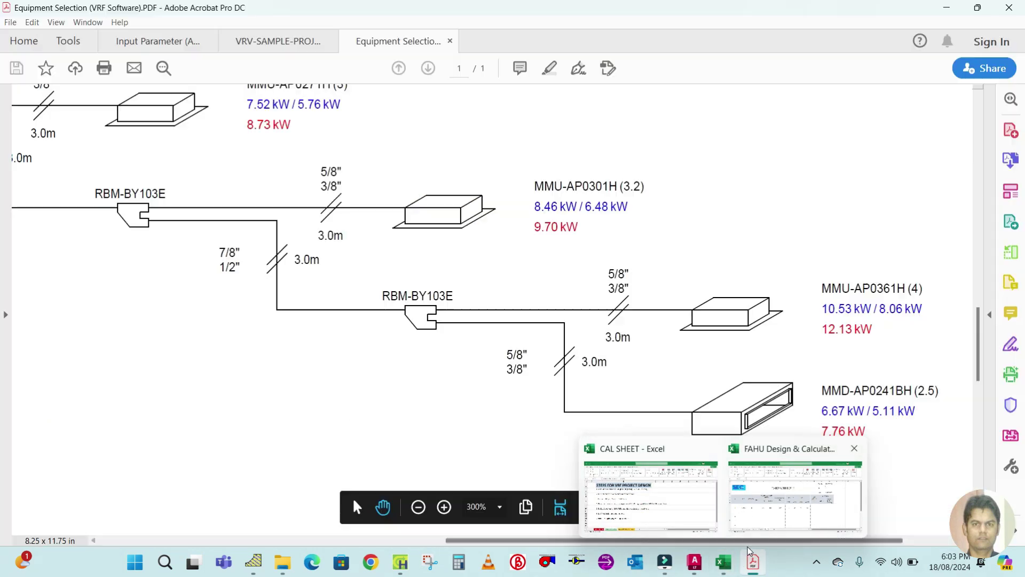
mouse_move(750, 553)
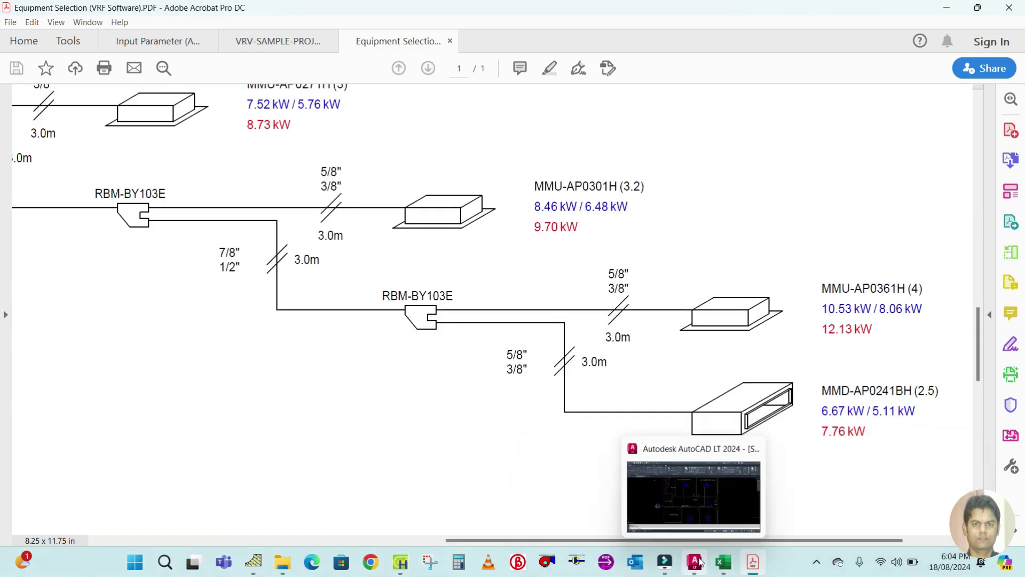
Step: Switch to AutoCAD and copy the "406 cfm" label beside the pipe below the lobby's ducted unit, with Ortho off
left_click(699, 529)
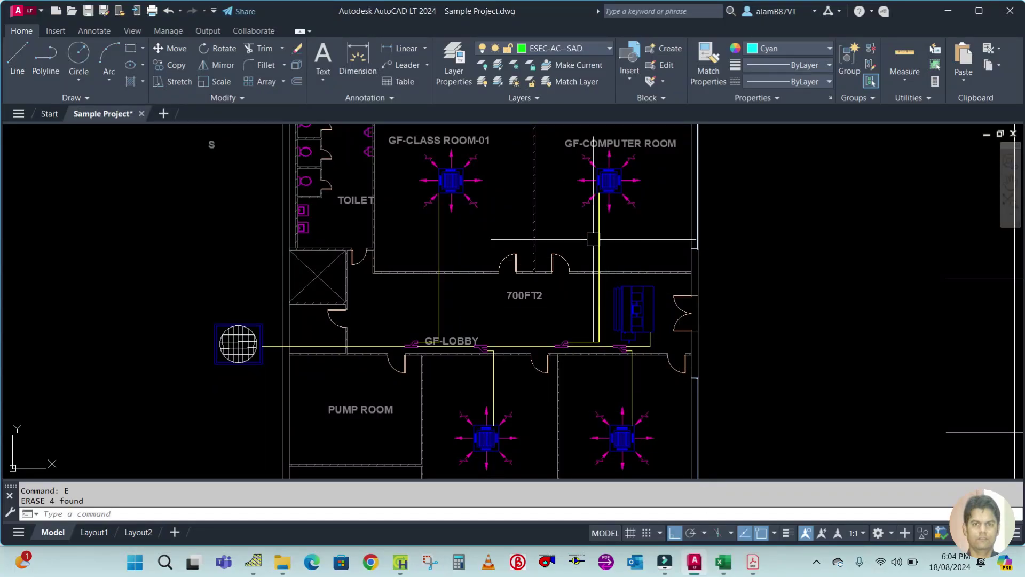
type("co")
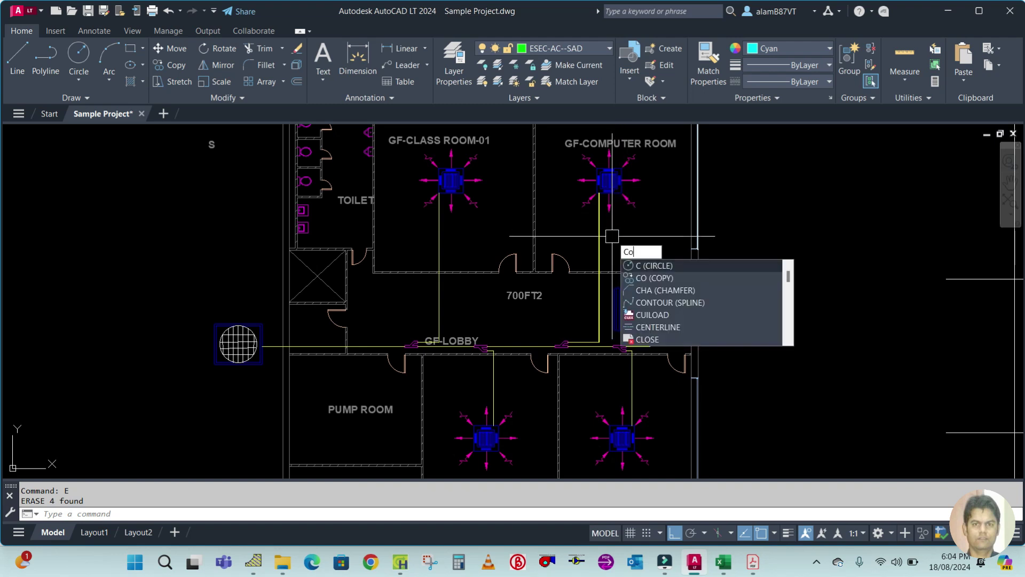
key("Return")
scroll(598, 291, "down", 5)
scroll(589, 443, "up", 8)
left_click(589, 445)
key("Return")
left_click(614, 451)
scroll(608, 428, "down", 6)
scroll(646, 201, "up", 5)
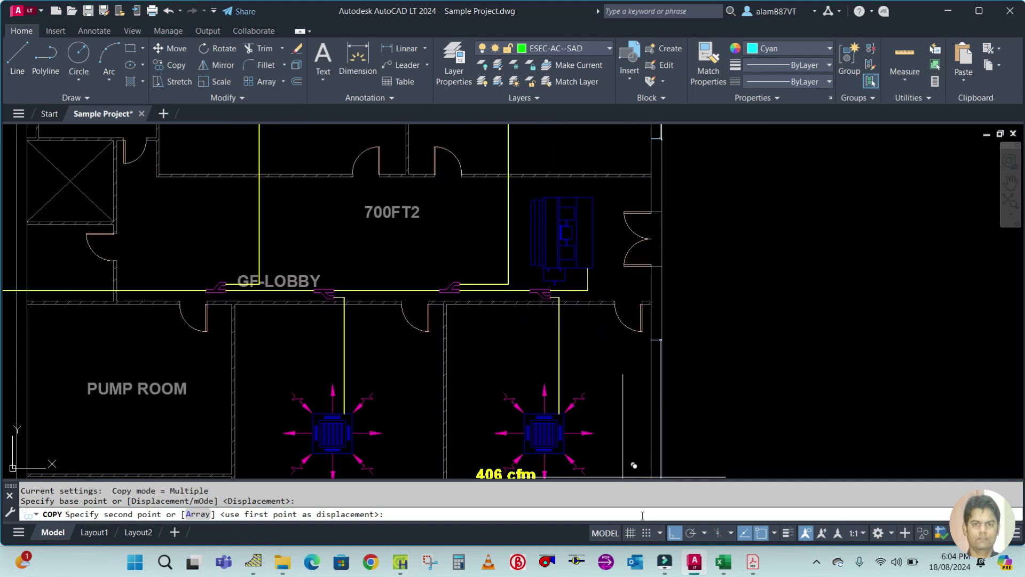
left_click(674, 533)
scroll(622, 257, "up", 6)
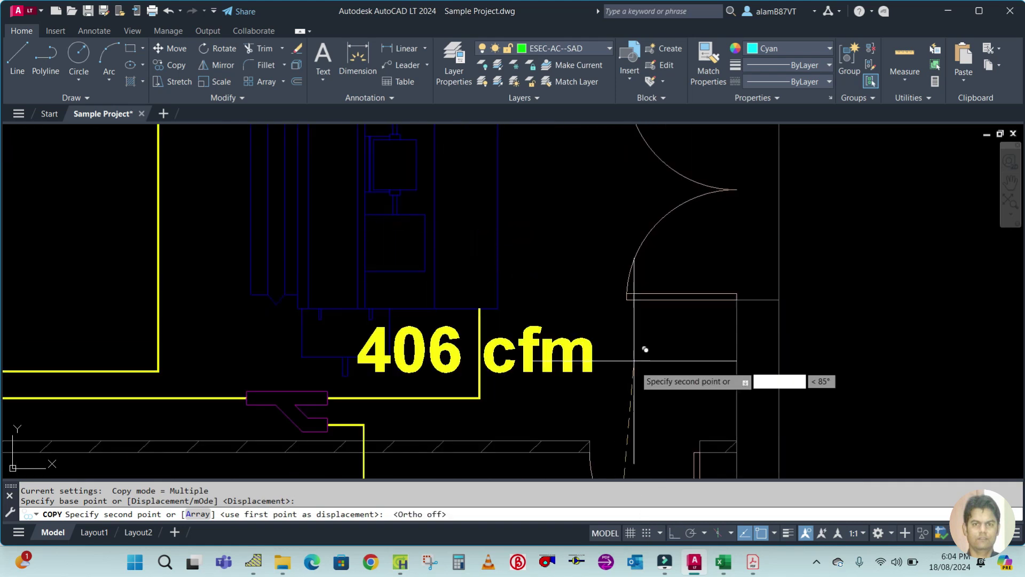
left_click(770, 359)
key("Escape")
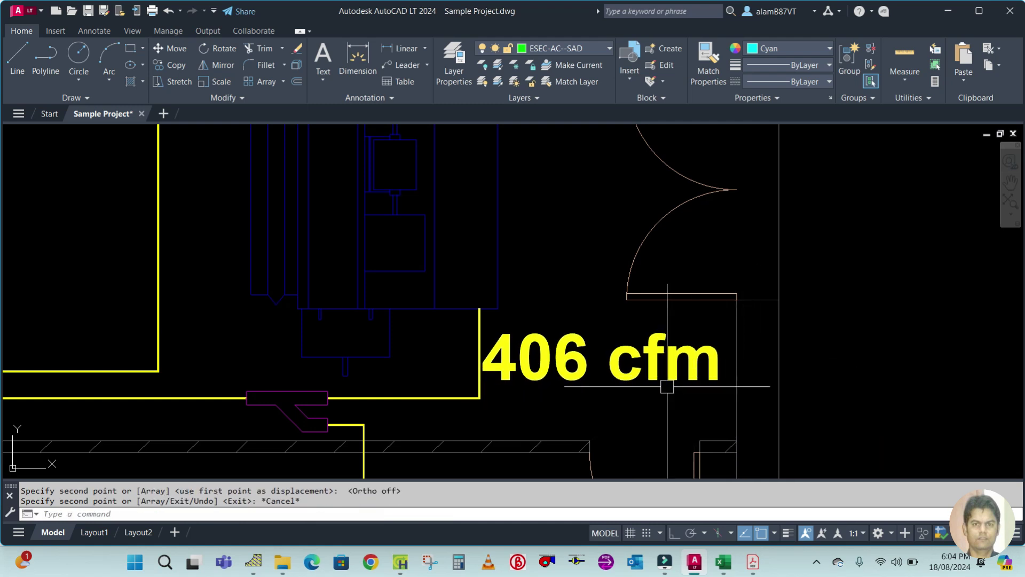
Step: Turn Ortho back on and replace the copied label's text with 5/8 and 3/8 on two lines
left_click(674, 533)
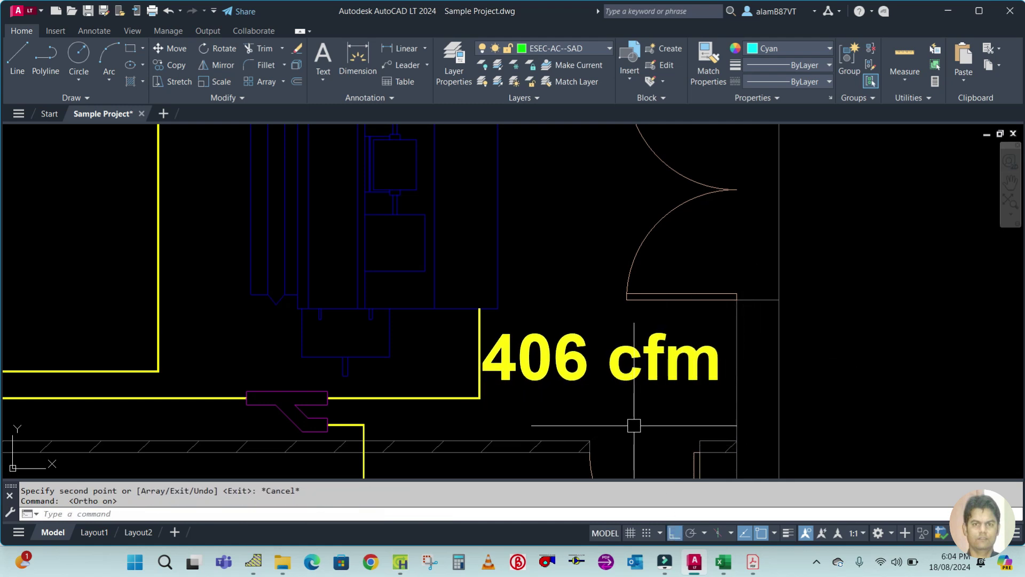
double_click(688, 353)
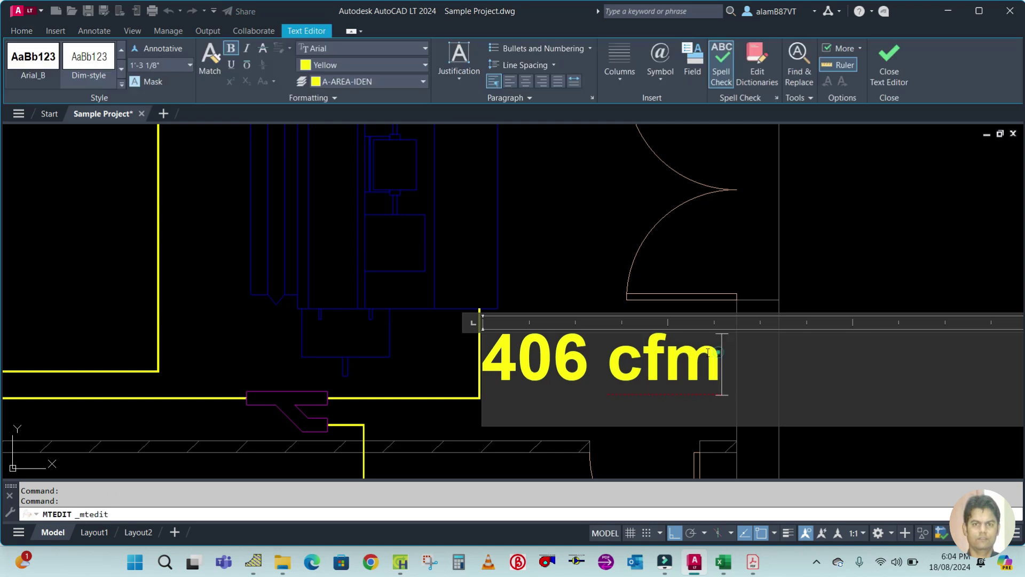
left_click_drag(722, 355, 492, 352)
type("5/8")
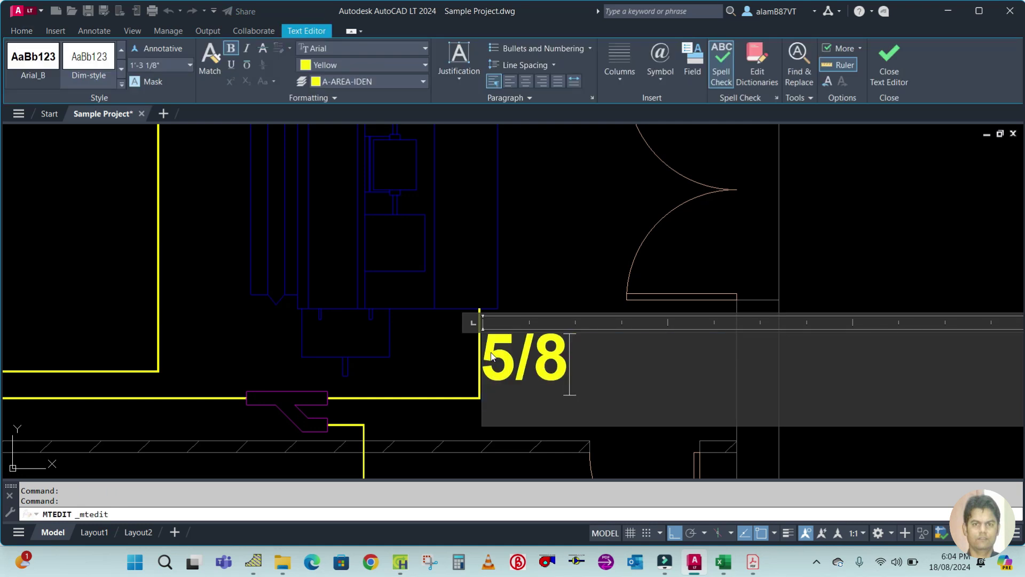
key("Return")
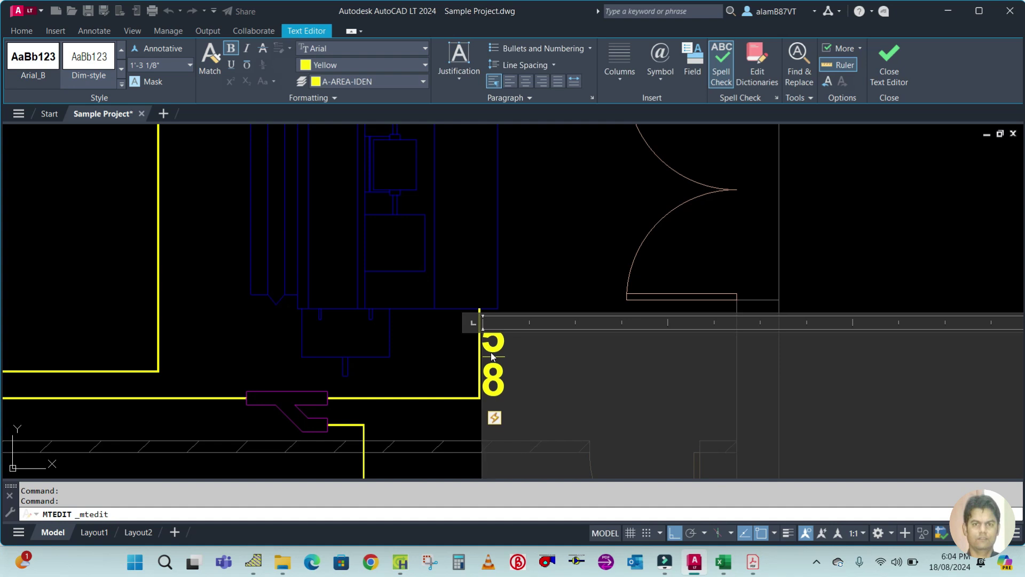
key("ctrl+z")
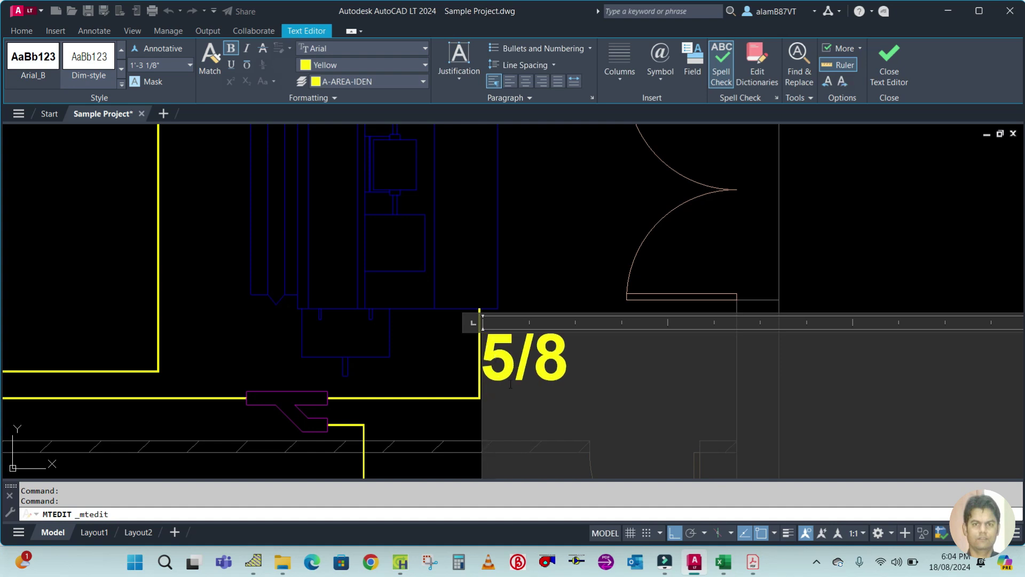
type("38")
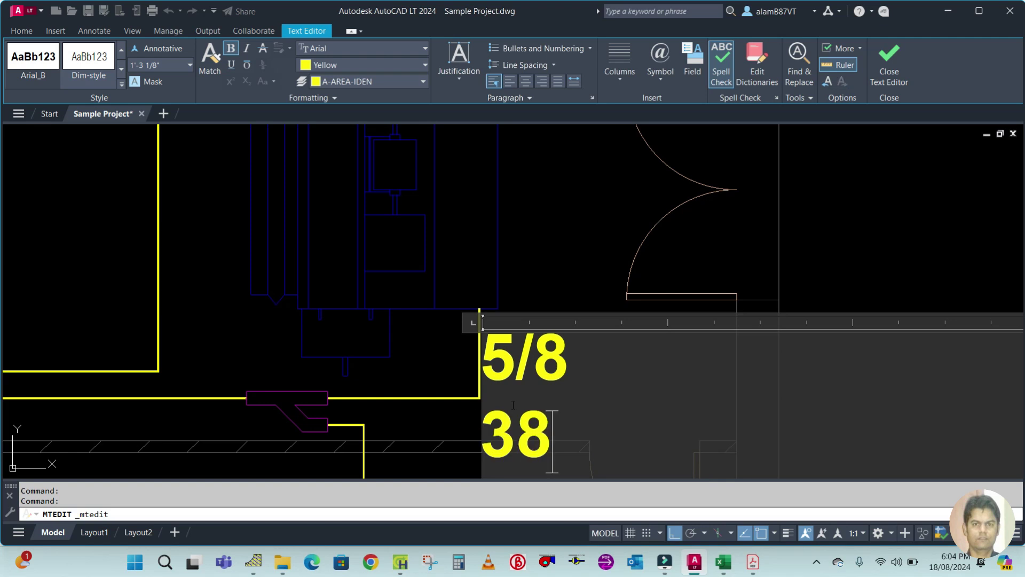
key("BackSpace")
type("/8")
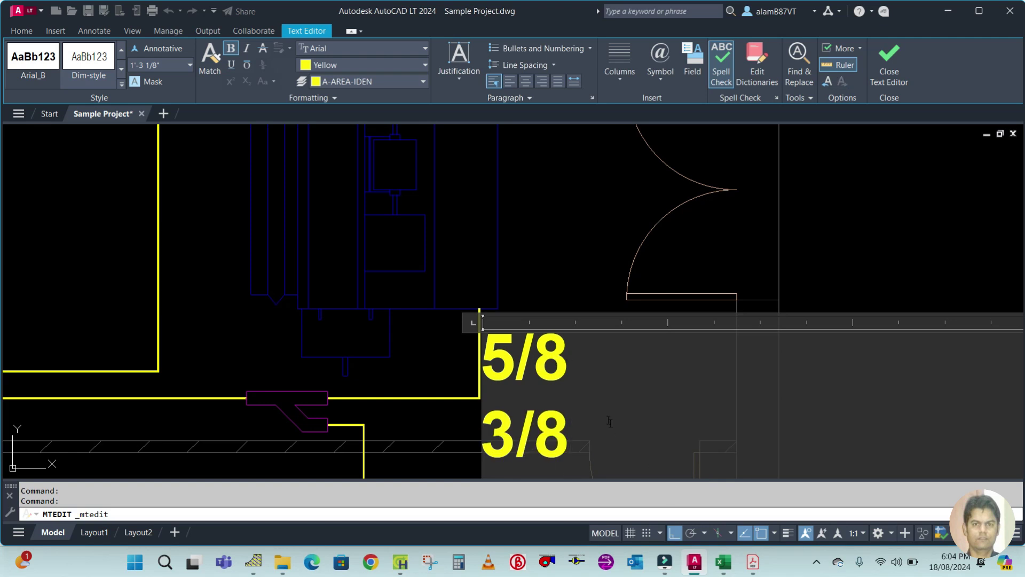
left_click(560, 240)
scroll(574, 336, "down", 3)
scroll(578, 350, "up", 2)
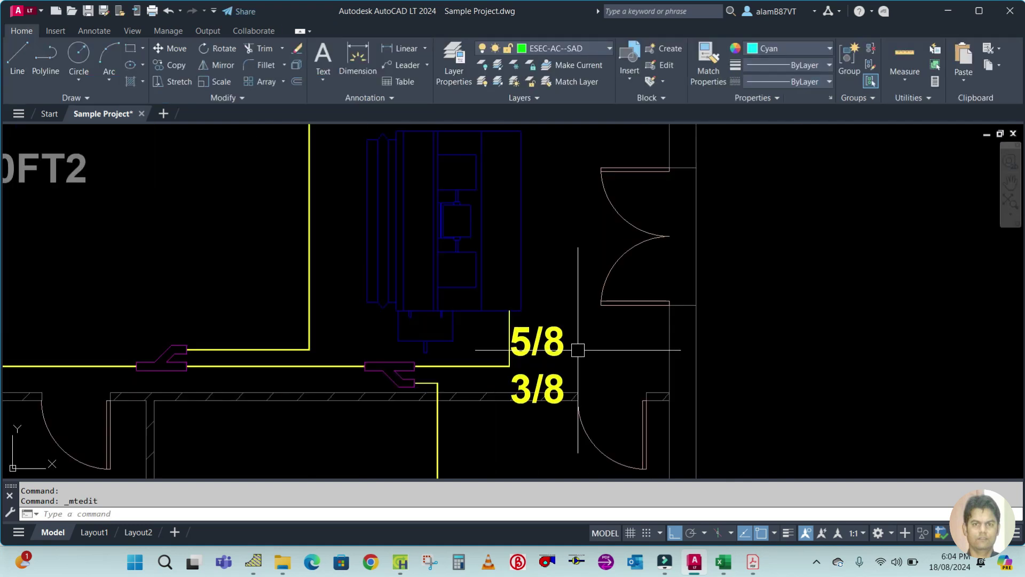
type("m")
key("Return")
key("Escape")
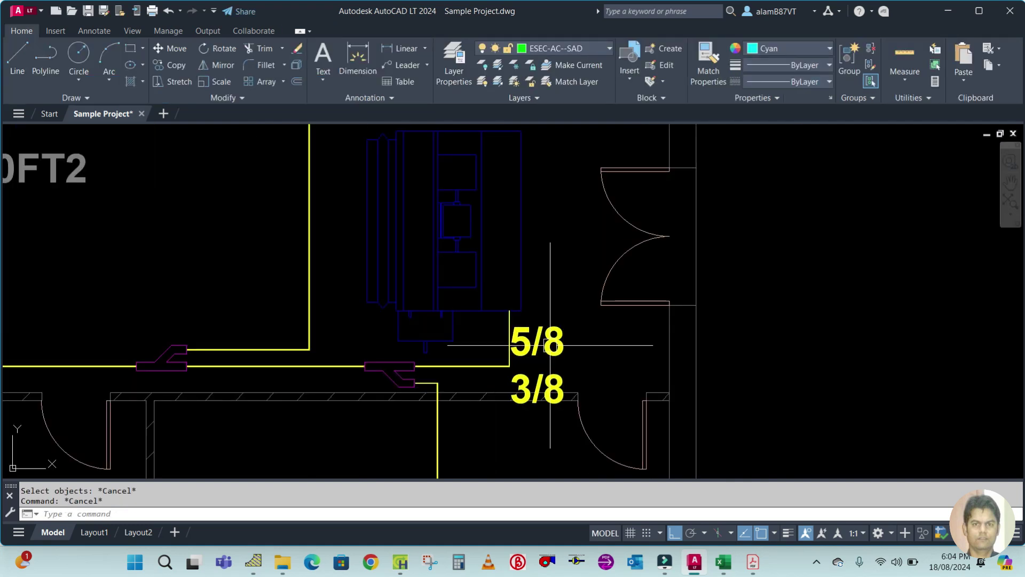
Step: Set the text height of the 5/8 and 3/8 pipe size label to 1' in its properties
left_click(552, 350)
right_click(553, 350)
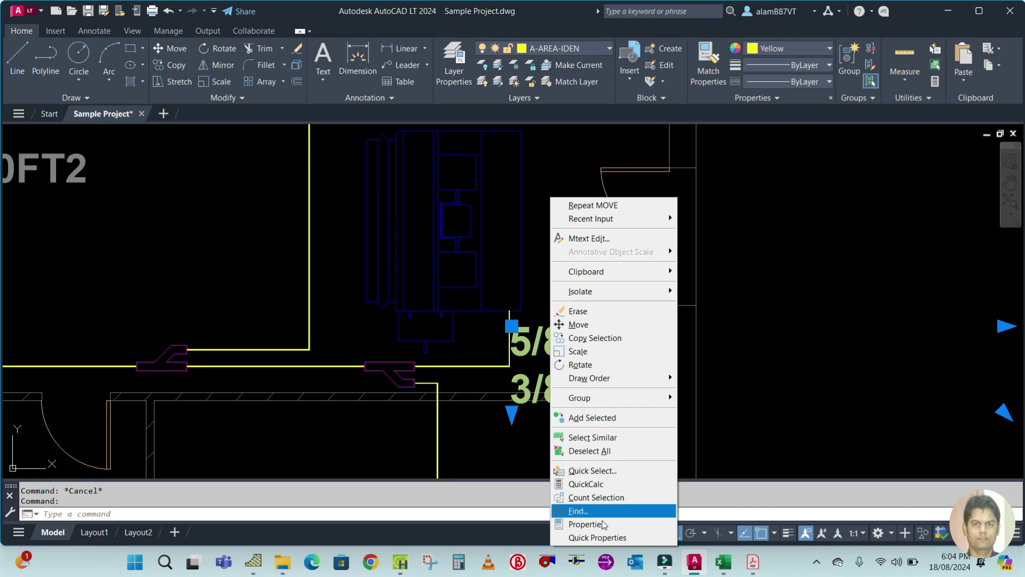
left_click(587, 524)
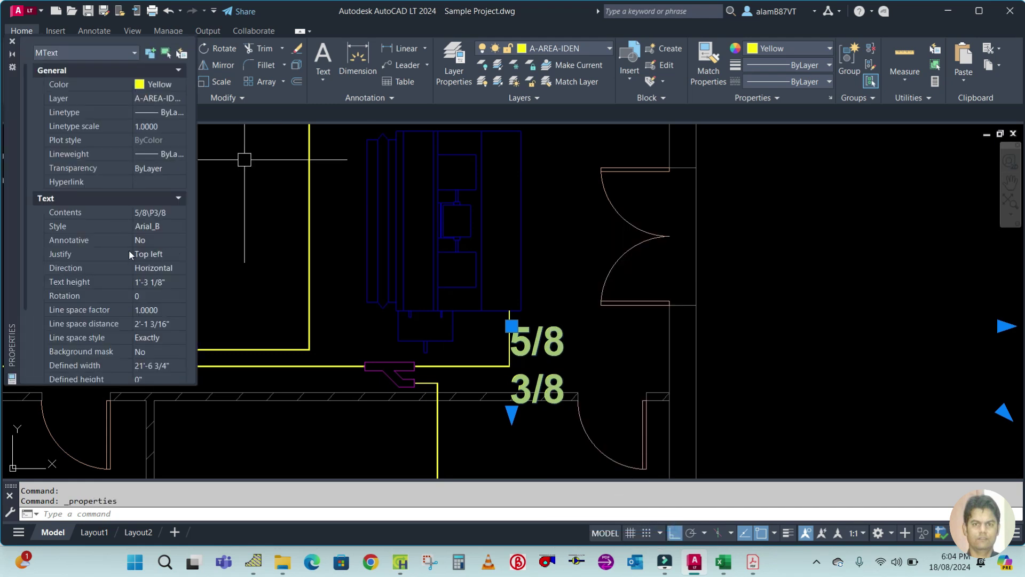
left_click(172, 284)
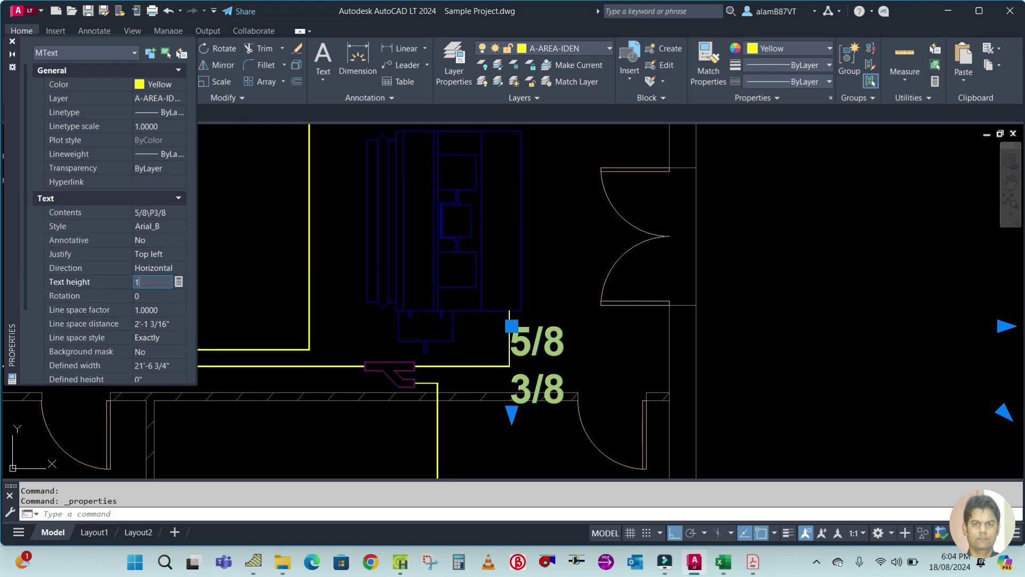
type("1")
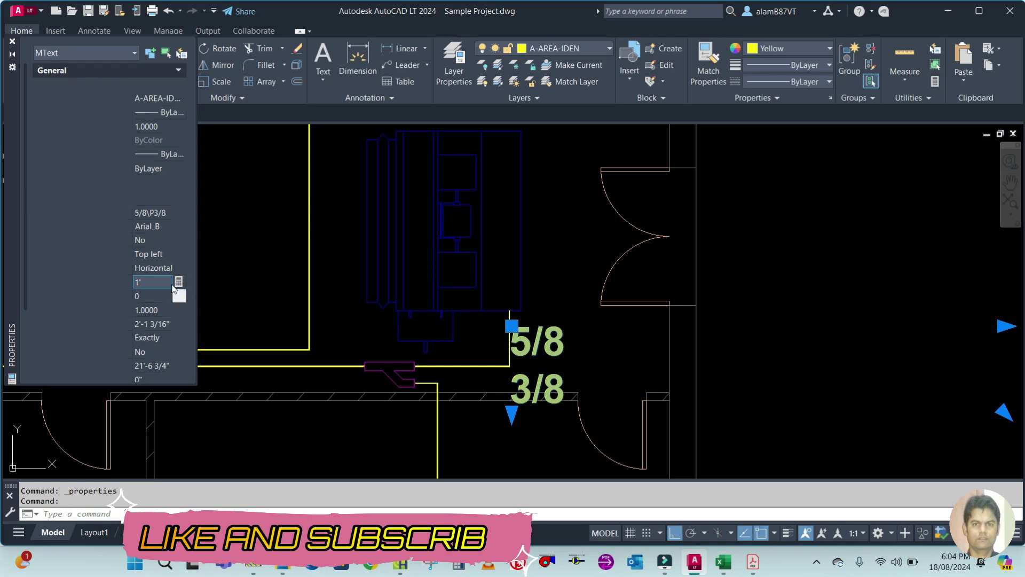
Step: Close the properties of the 5/8 and 3/8 pipe size label and clear its selection
left_click(173, 289)
left_click(12, 41)
key("Escape")
key("Escape")
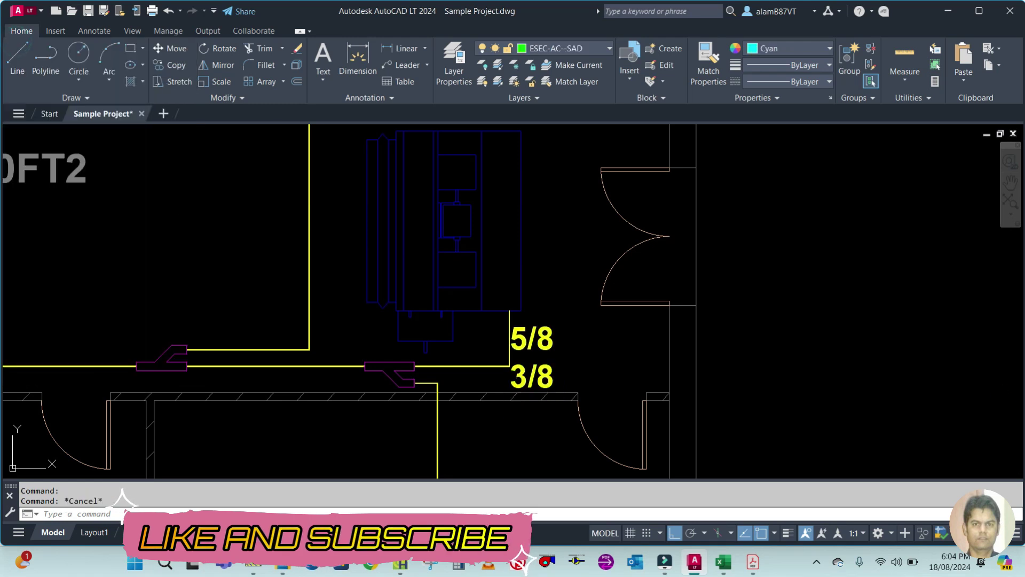
Step: Move the 5/8 and 3/8 label to the right so it stands clear of the ducted unit's pipe
type("M")
key("Return")
left_click(556, 356)
key("Return")
left_click(581, 362)
left_click(601, 362)
key("Return")
left_click(577, 348)
key("Return")
left_click(606, 362)
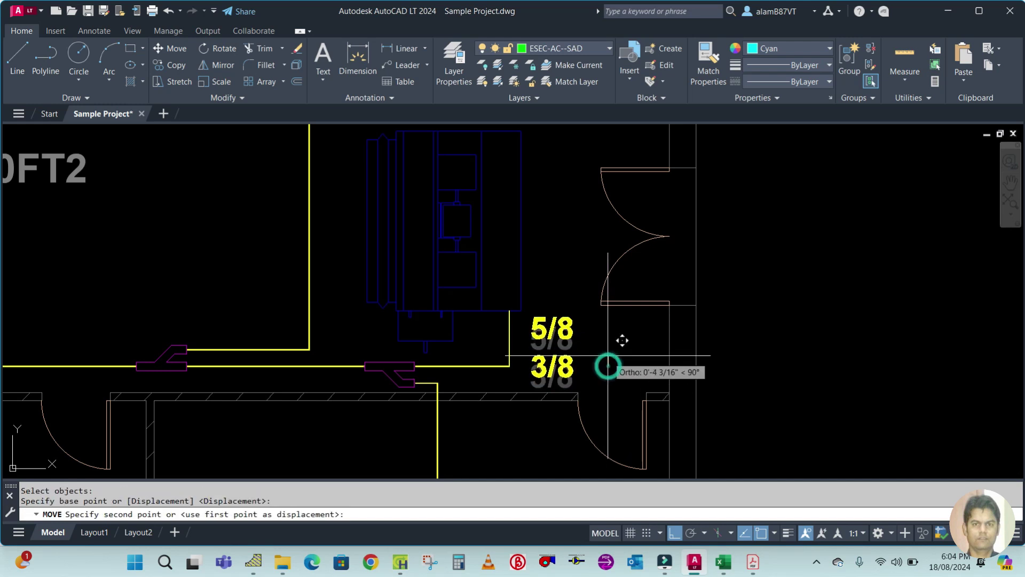
left_click(607, 347)
double_click(555, 334)
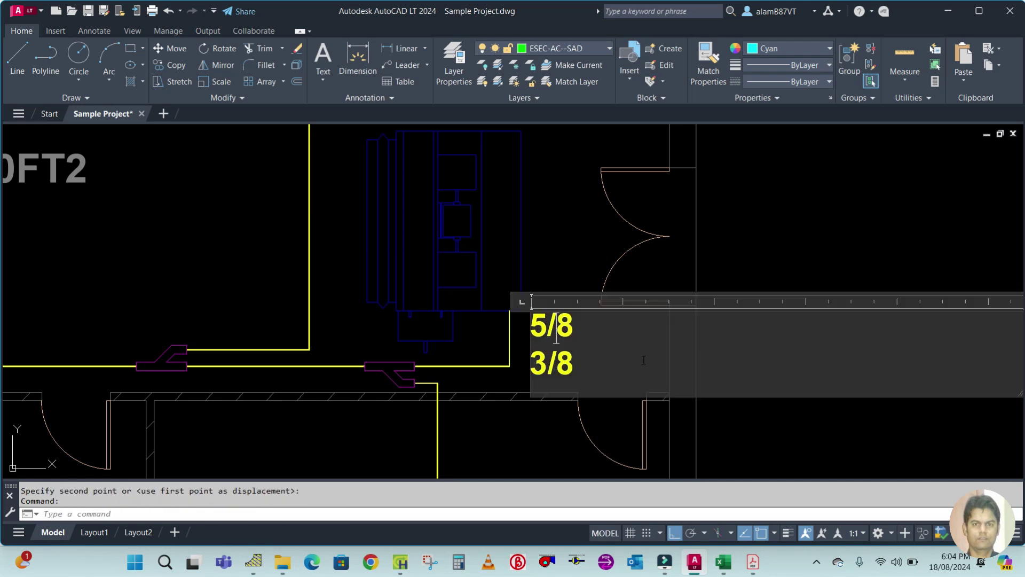
key("Escape")
key("Escape")
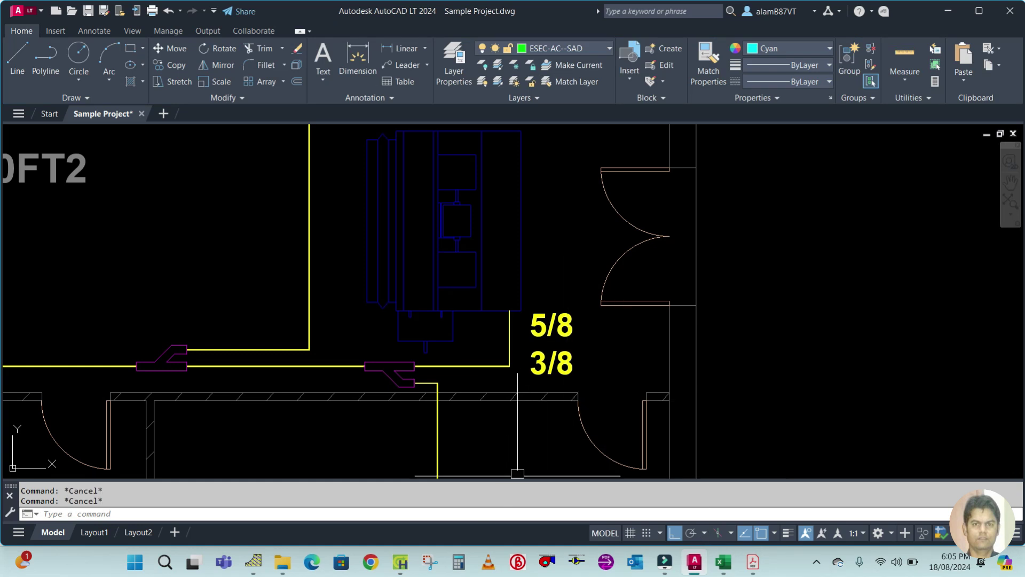
Step: Colour the label's 5/8 line red and its 3/8 line white
left_click(555, 342)
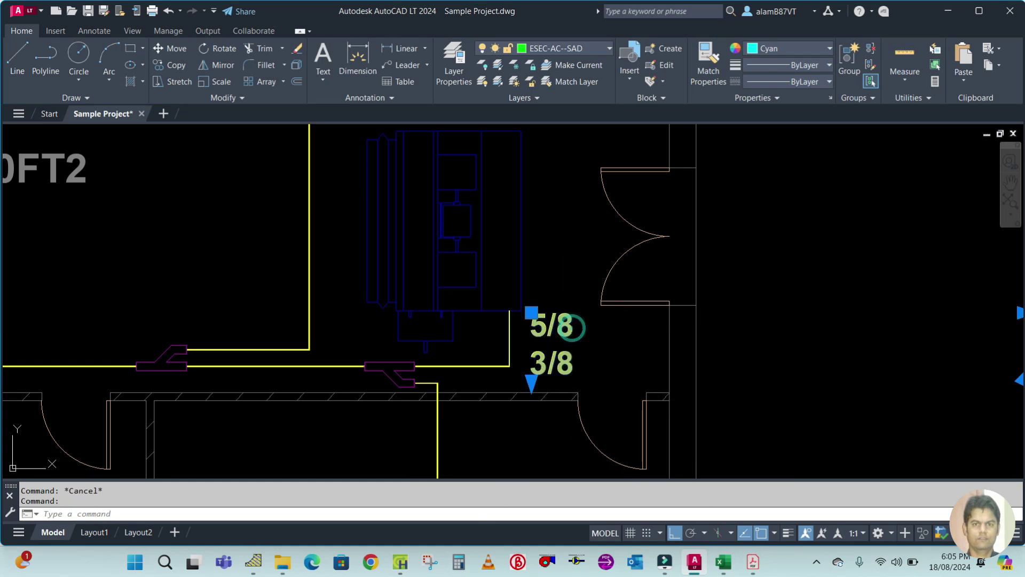
double_click(575, 326)
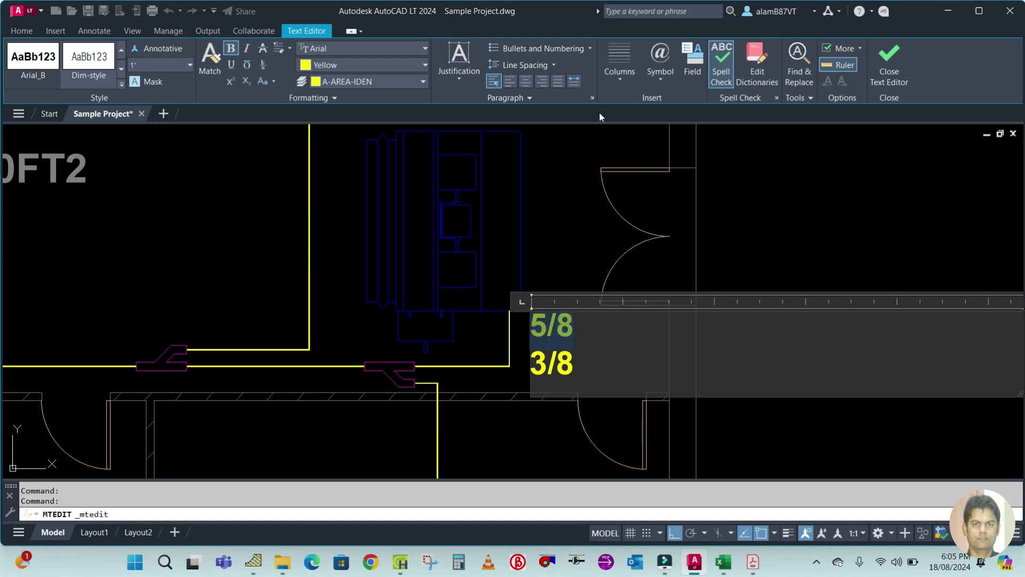
left_click(309, 65)
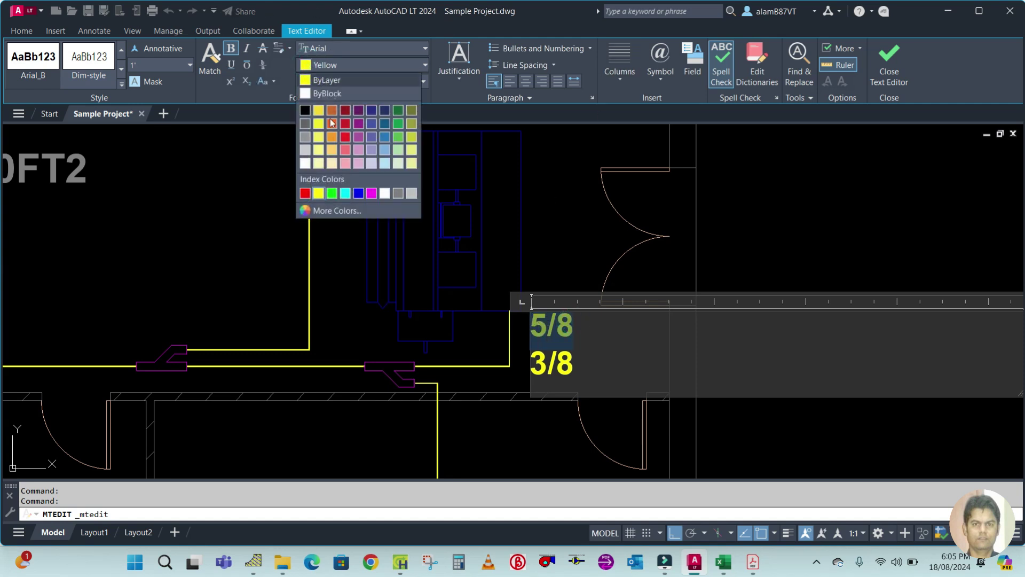
left_click(309, 194)
left_click(575, 366)
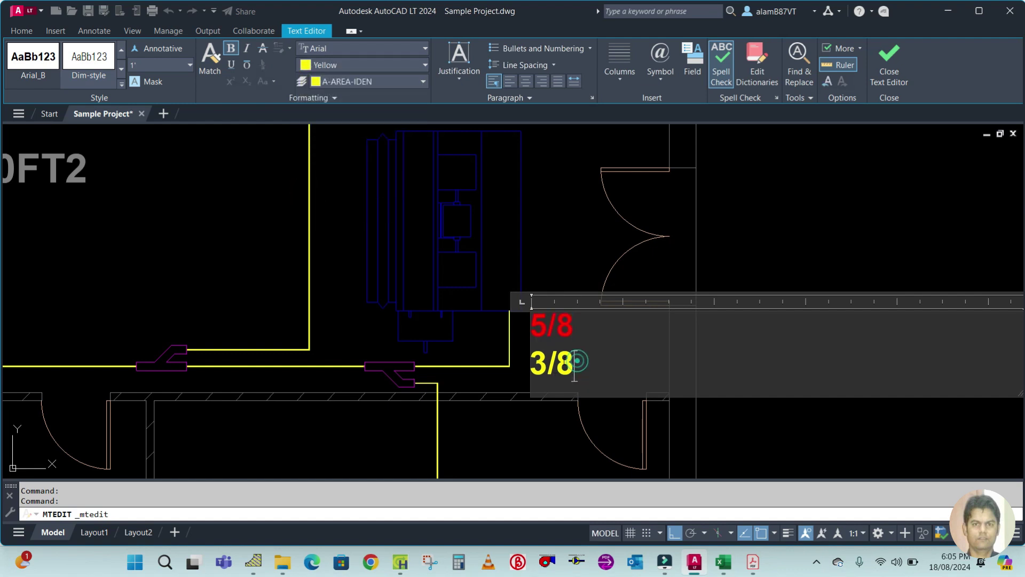
left_click_drag(575, 368, 537, 362)
left_click(313, 66)
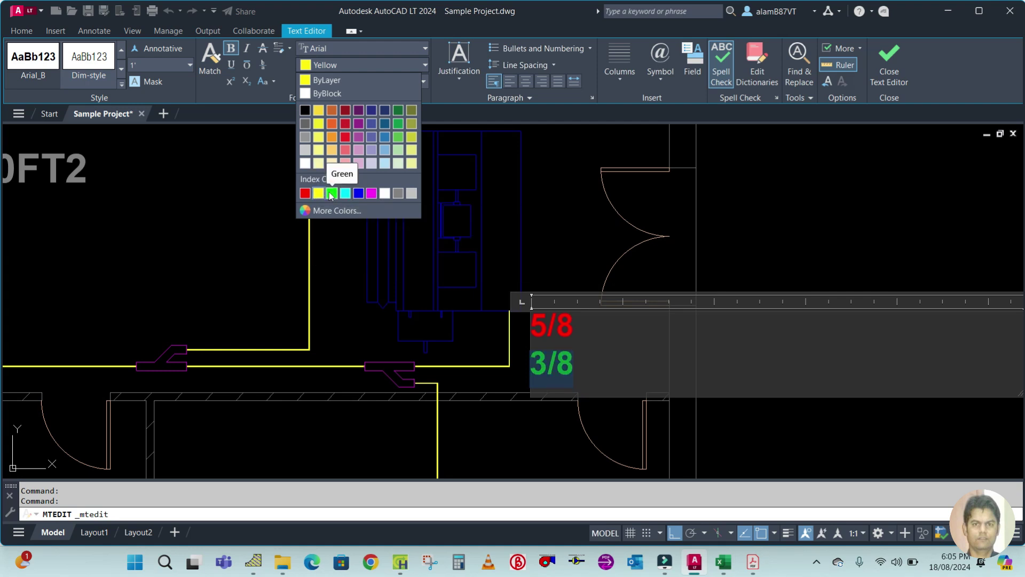
left_click(387, 192)
key("Escape")
Step: Make the pipe size label's layer, A-AREA-IDEN, the current layer
scroll(624, 368, "down", 2)
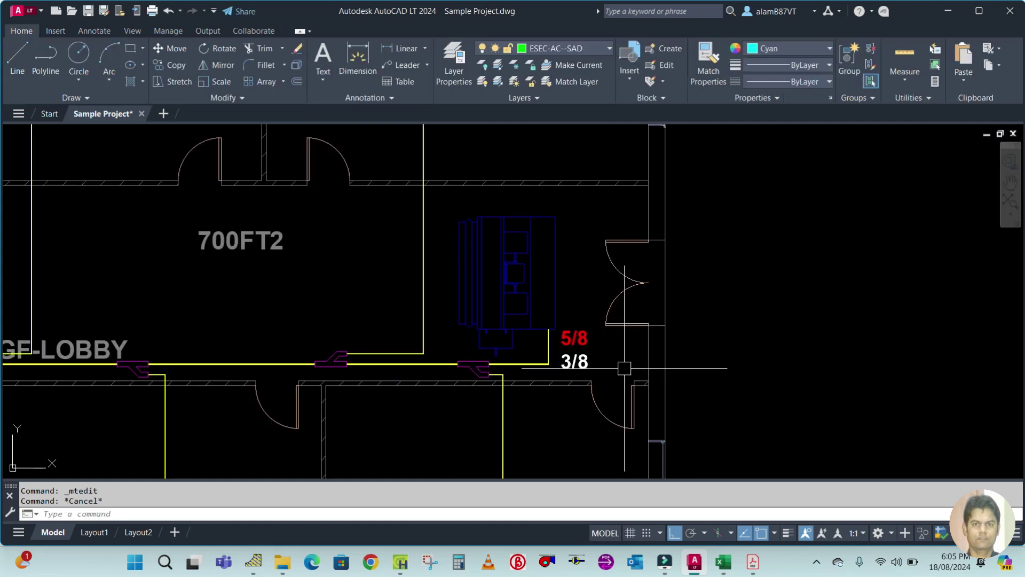
scroll(590, 377, "up", 3)
scroll(635, 368, "down", 5)
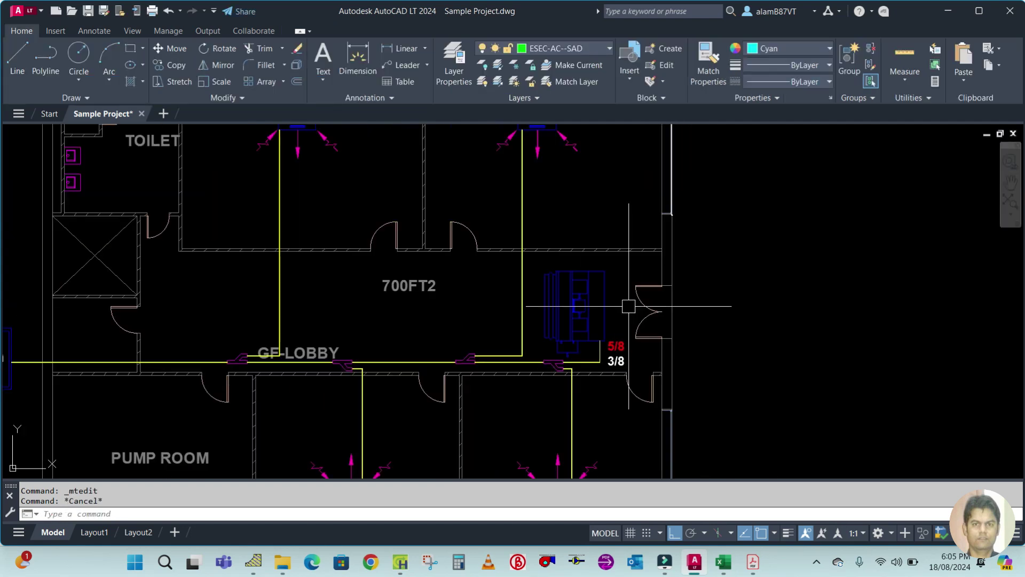
scroll(629, 306, "up", 3)
scroll(536, 350, "down", 5)
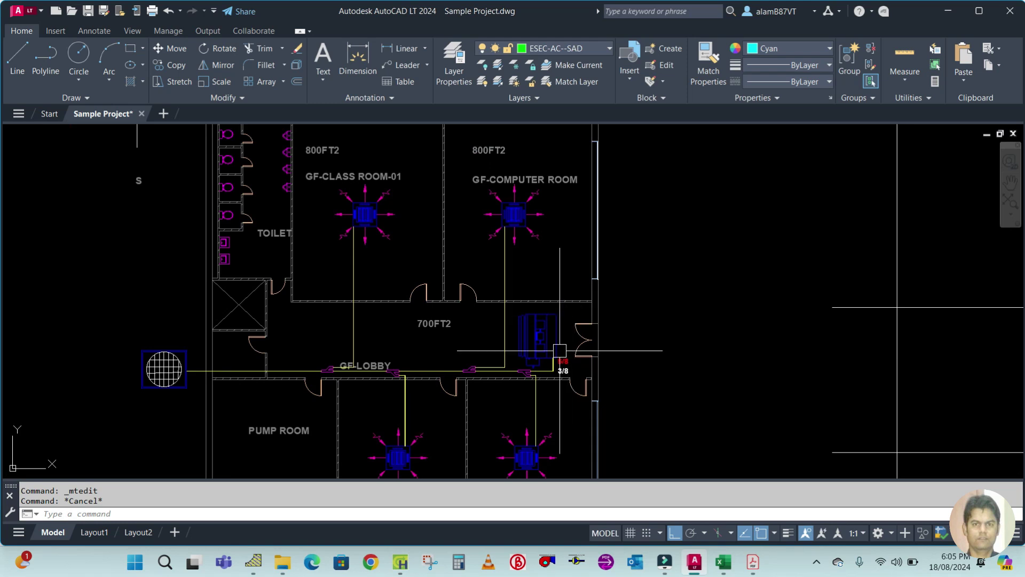
scroll(559, 351, "up", 4)
left_click(556, 303)
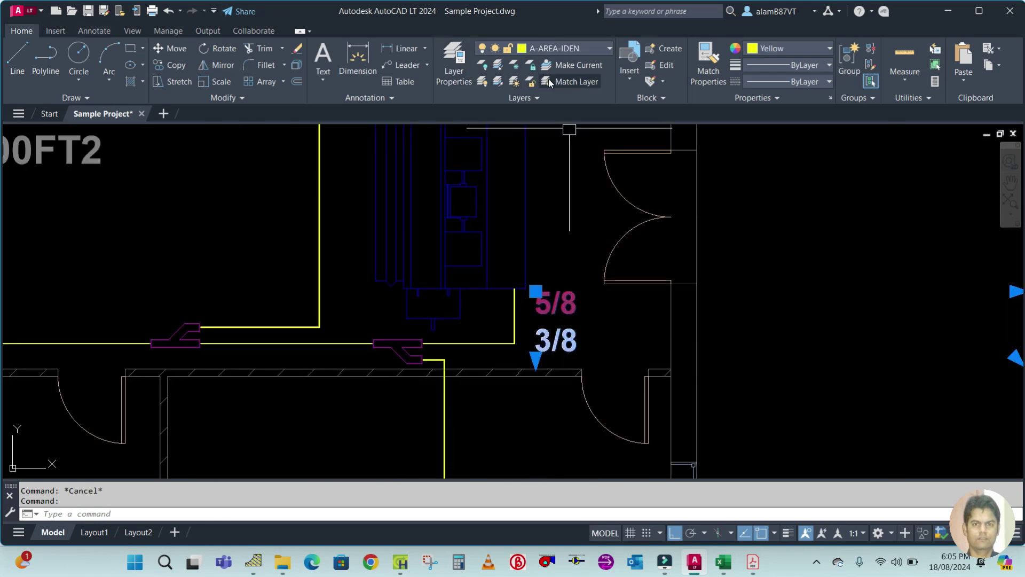
left_click(570, 70)
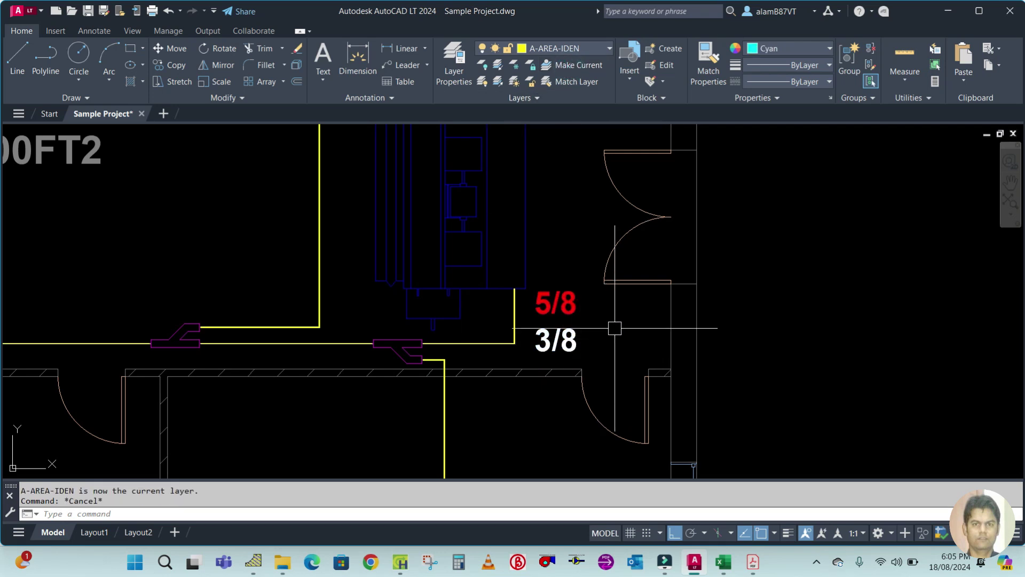
Step: Check the ducted unit in the Acrobat schematic and in the EQP SELECTION sheet of Excel's CAL SHEET, and return to AutoCAD
scroll(587, 335, "down", 6)
scroll(560, 340, "up", 4)
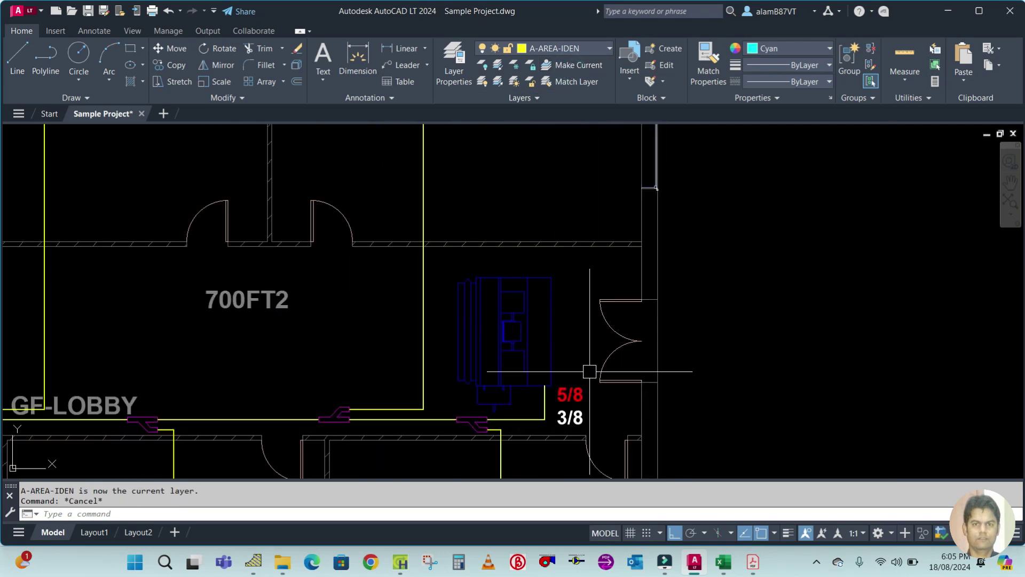
left_click(752, 571)
left_click(897, 496)
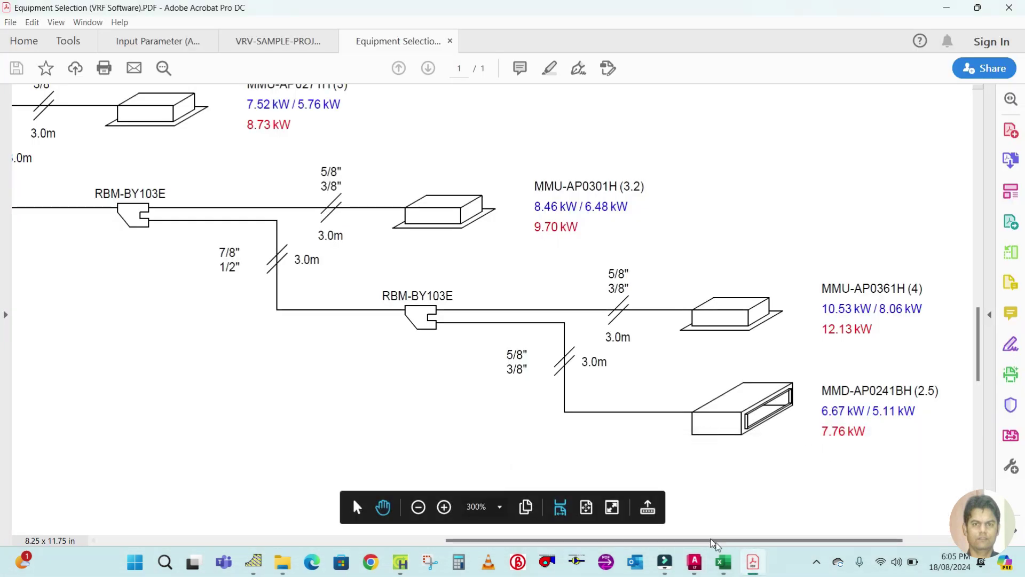
mouse_move(722, 561)
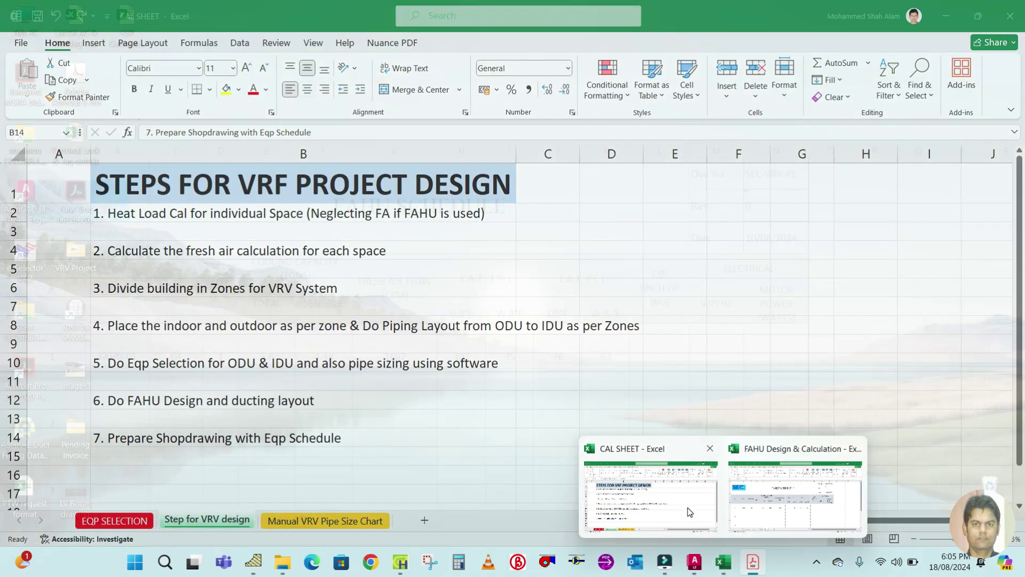
left_click(650, 494)
left_click(115, 521)
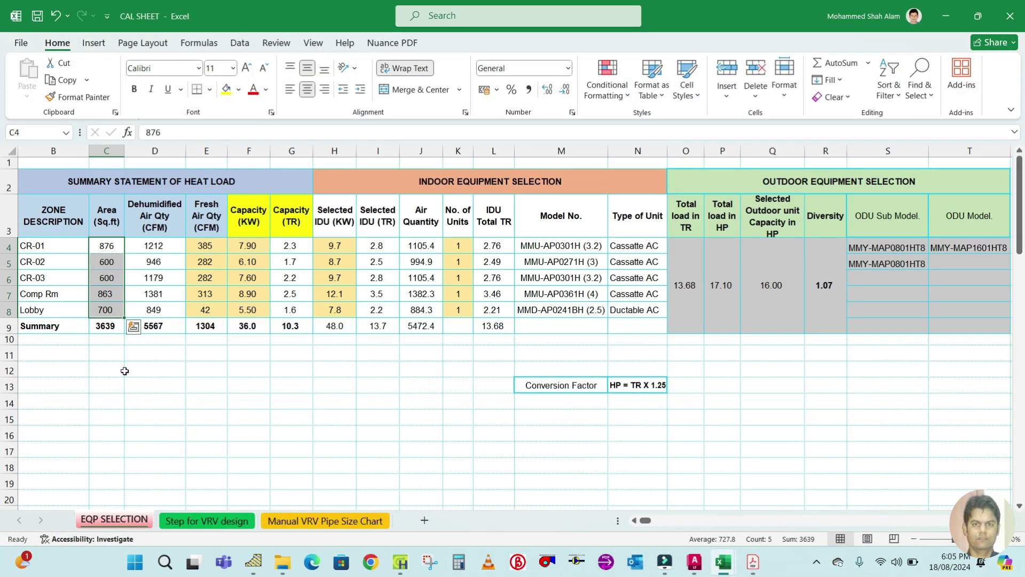
left_click(80, 385)
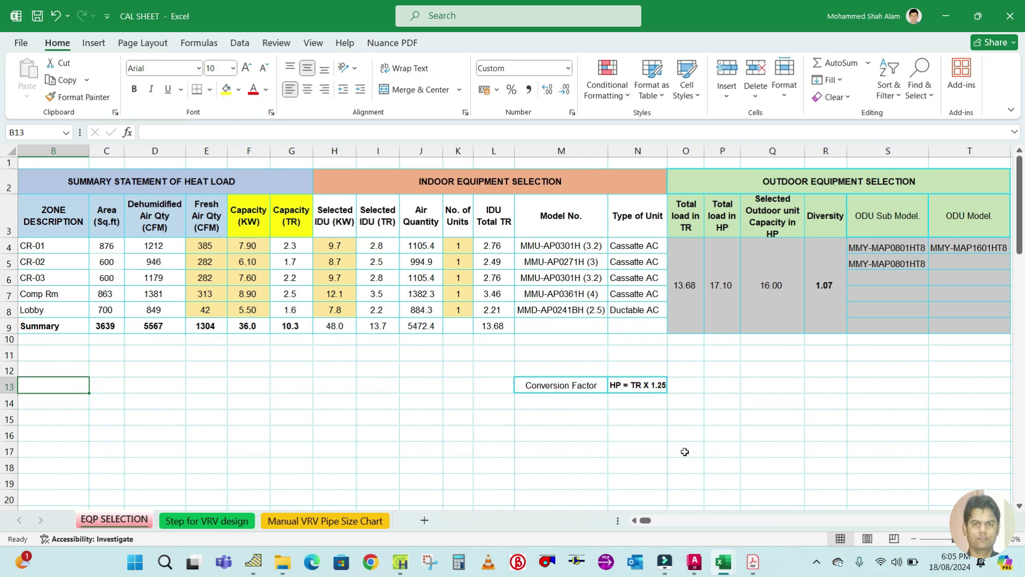
mouse_move(751, 563)
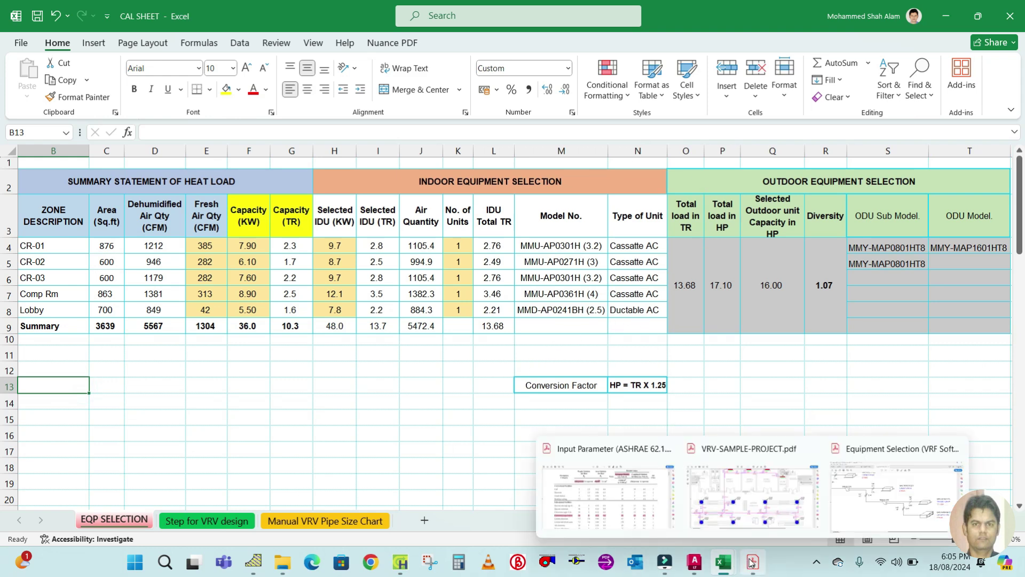
mouse_move(699, 561)
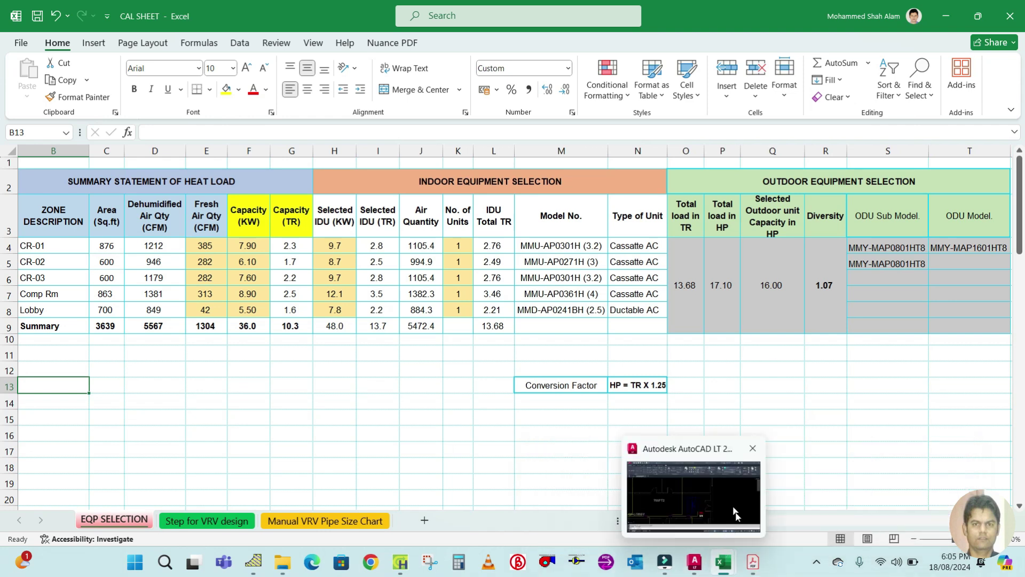
left_click(702, 561)
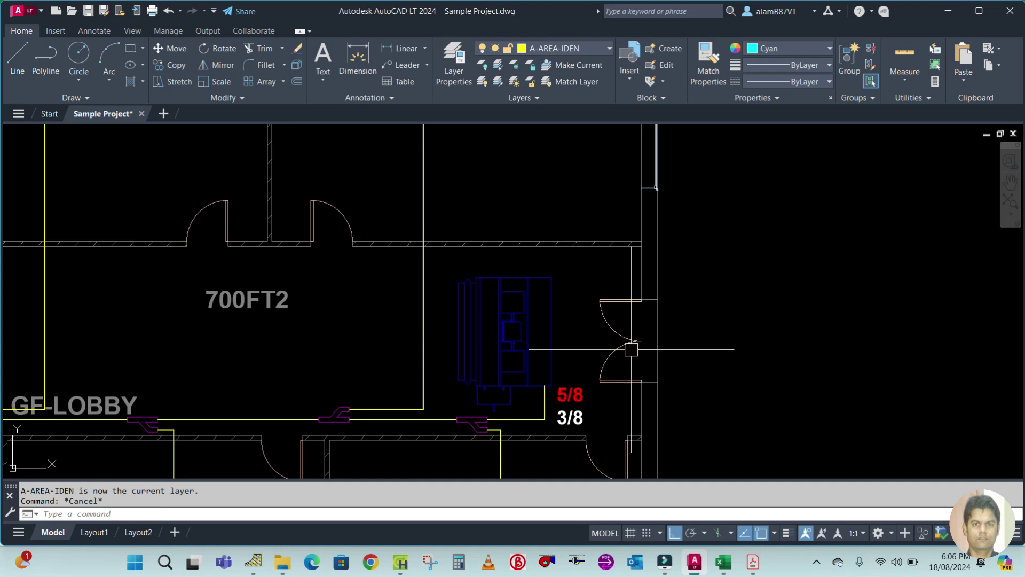
type("L")
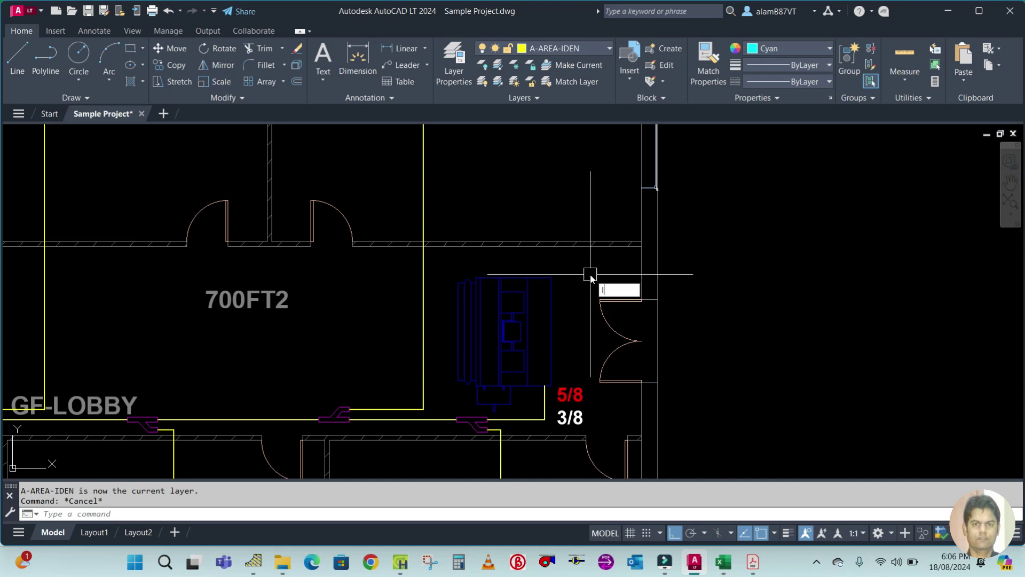
type("e")
key("Return")
scroll(560, 291, "up", 4)
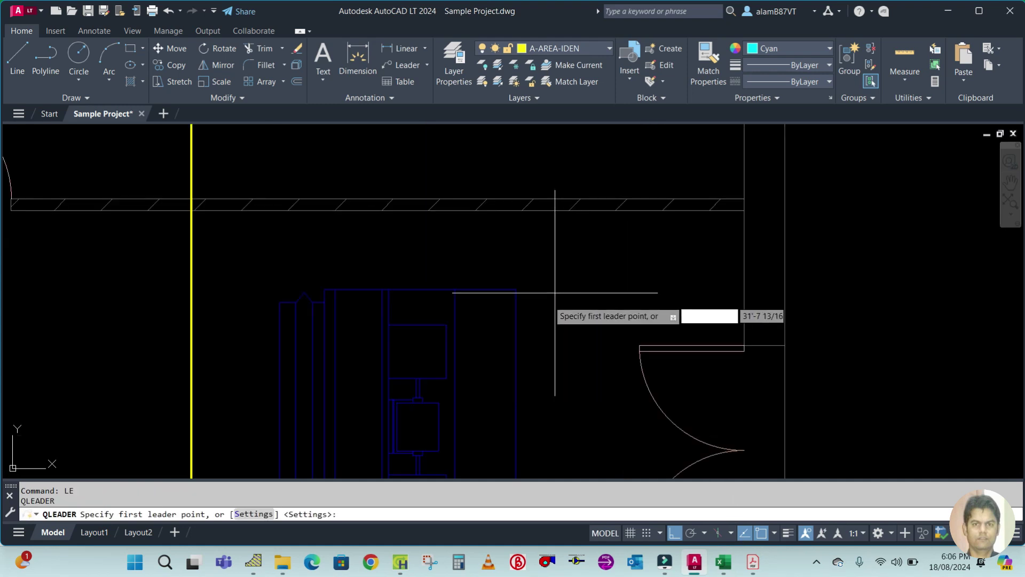
left_click(518, 290)
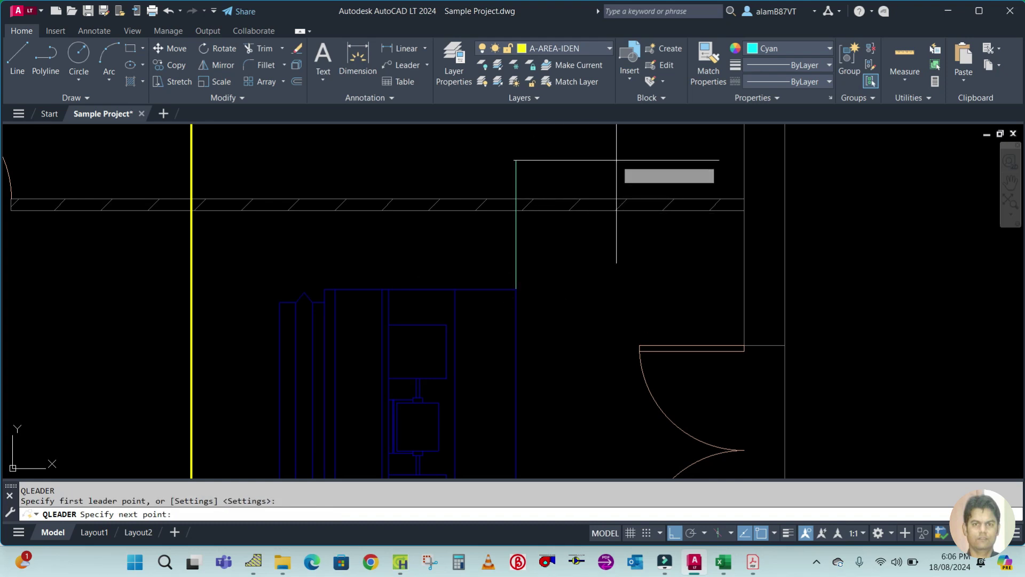
scroll(602, 283, "down", 3)
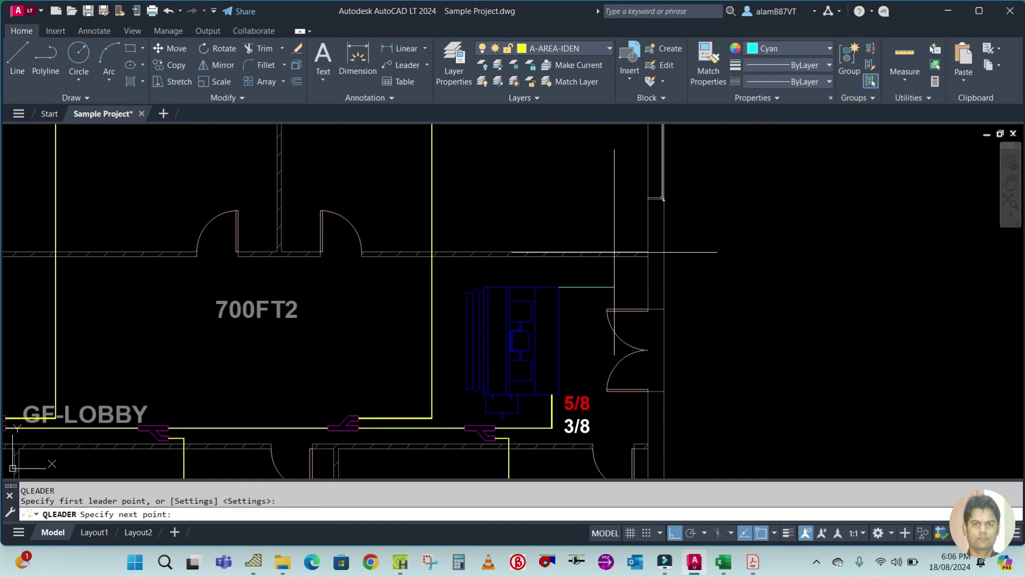
scroll(569, 283, "up", 4)
key("Escape")
scroll(566, 289, "down", 6)
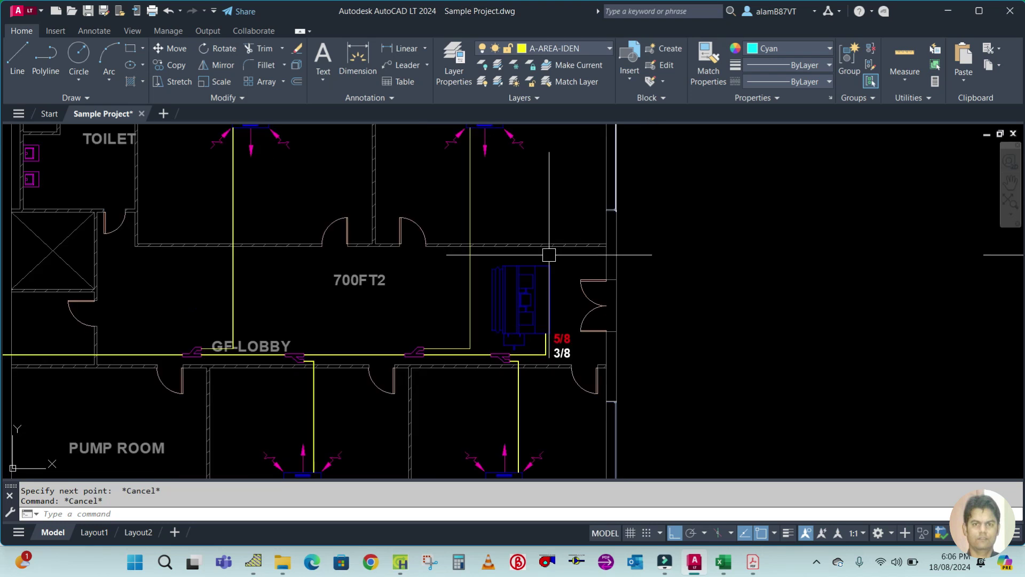
Step: Copy the 5/8 and 3/8 label straight up to the wall just above the lobby's ducted unit
scroll(561, 296, "up", 2)
type("o")
key("Return")
left_click(559, 371)
key("Return")
left_click(563, 339)
scroll(563, 339, "up", 4)
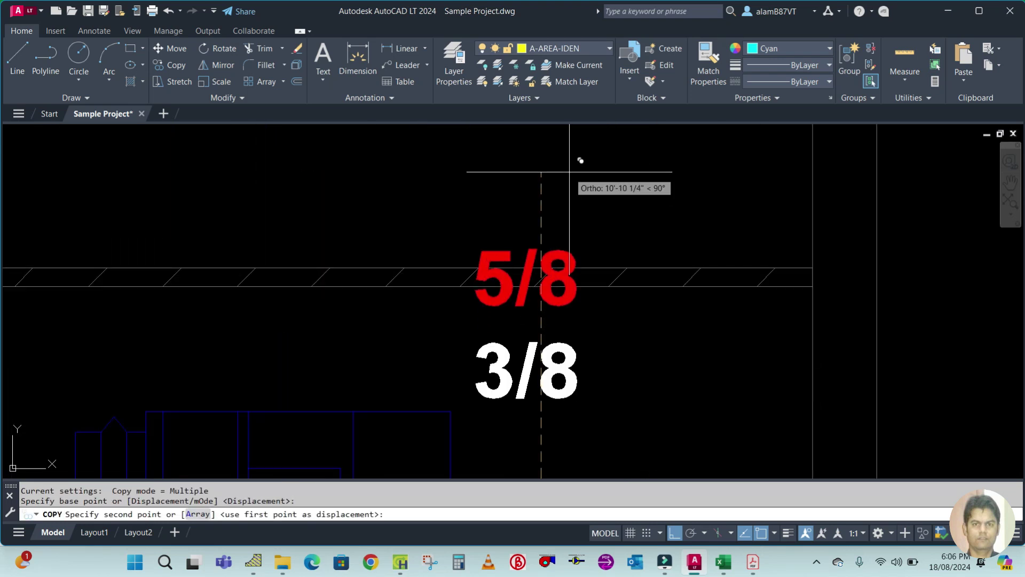
left_click(567, 379)
key("Escape")
Step: Replace the copied label's text with Ducted and begin a second line
left_click(567, 379)
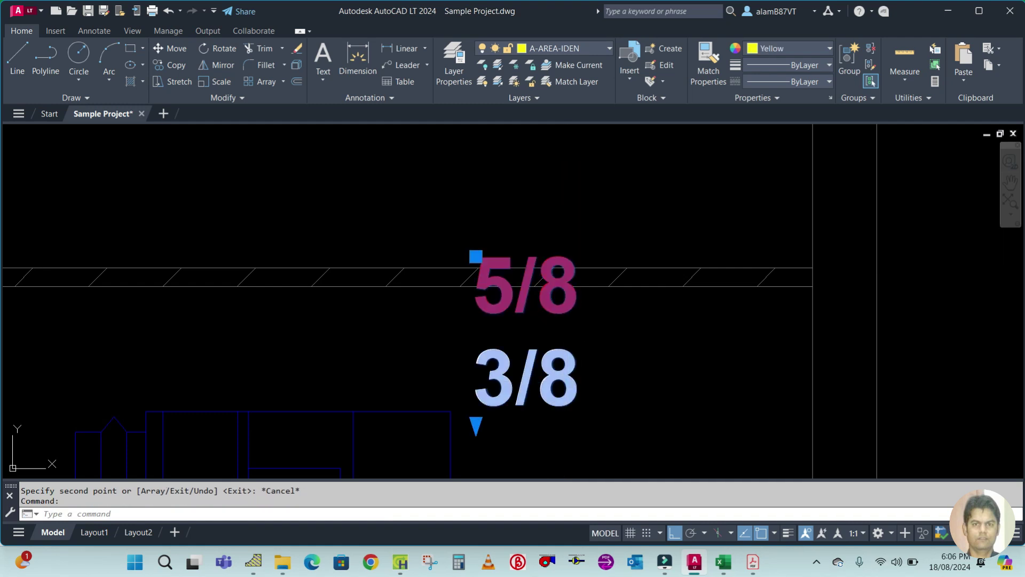
double_click(575, 383)
left_click_drag(581, 378, 477, 283)
type("D")
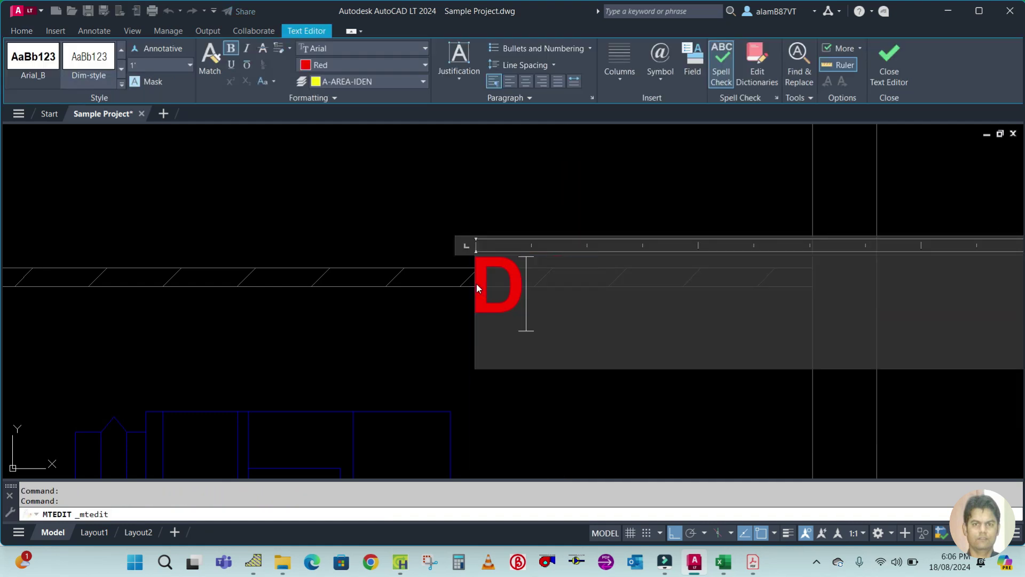
type("ucta")
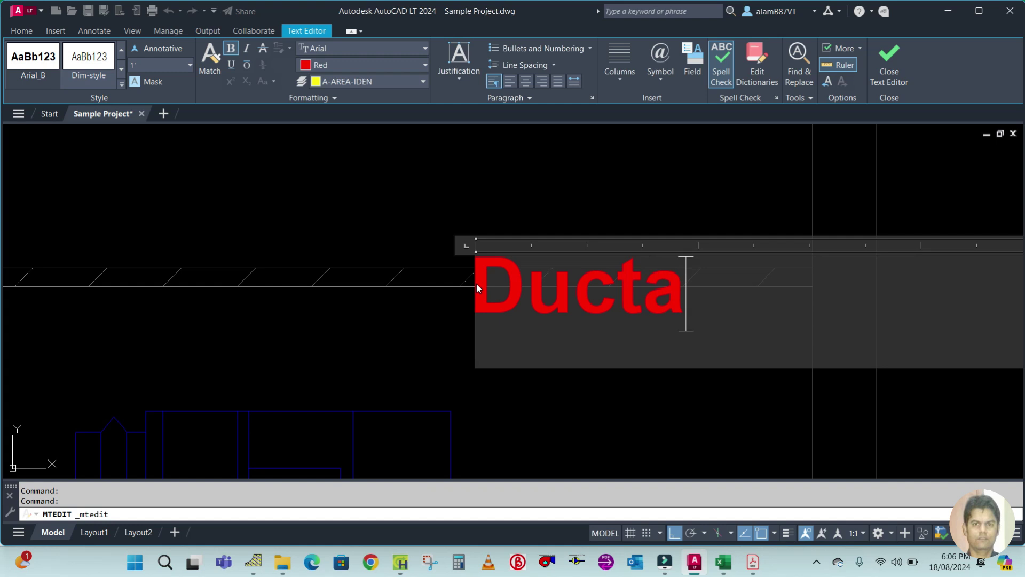
key("BackSpace")
key("BackSpace")
key("BackSpace")
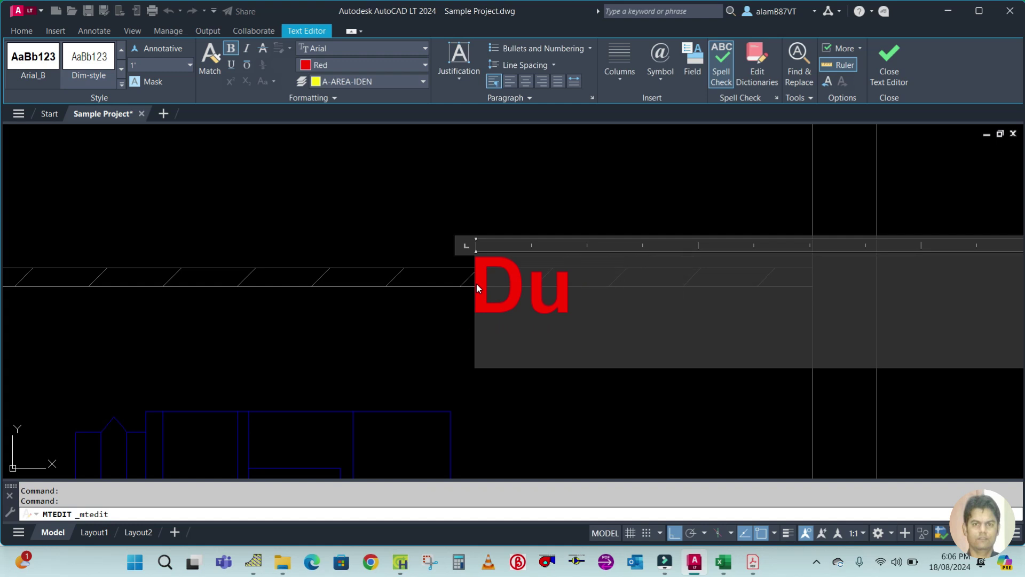
type("cted")
key("Return")
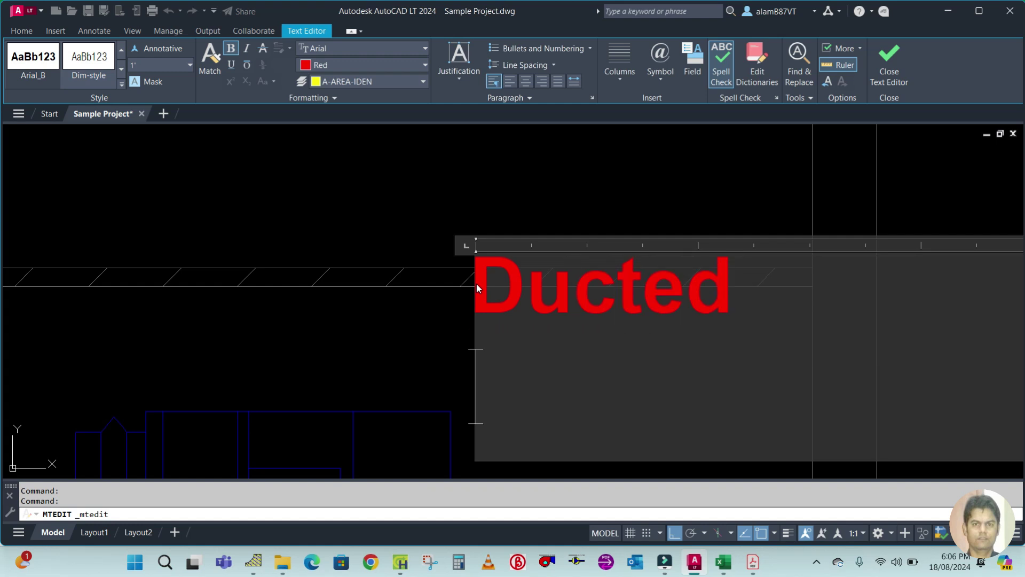
Step: Look up the ducted unit's capacity in the Acrobat equipment selection schematic and add 6.67 KW as the Ducted label's second line in AutoCAD
left_click(747, 573)
left_click(856, 500)
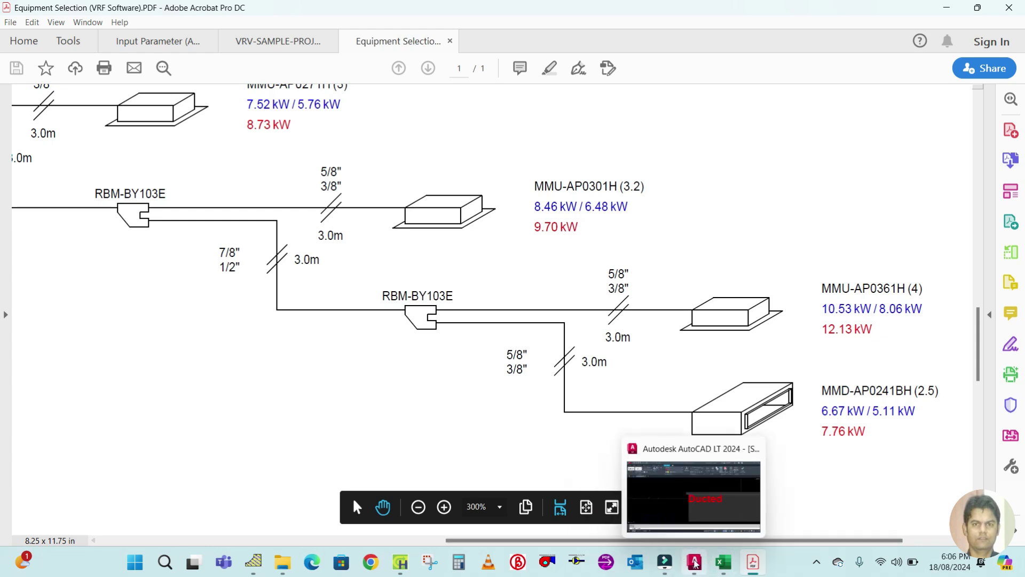
left_click(694, 562)
type("6.")
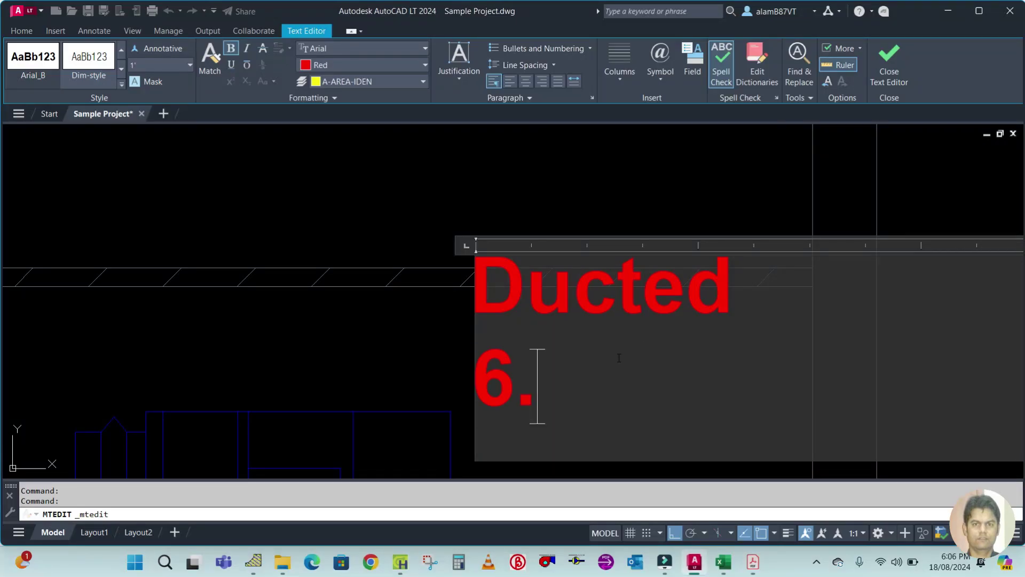
type("67 KW")
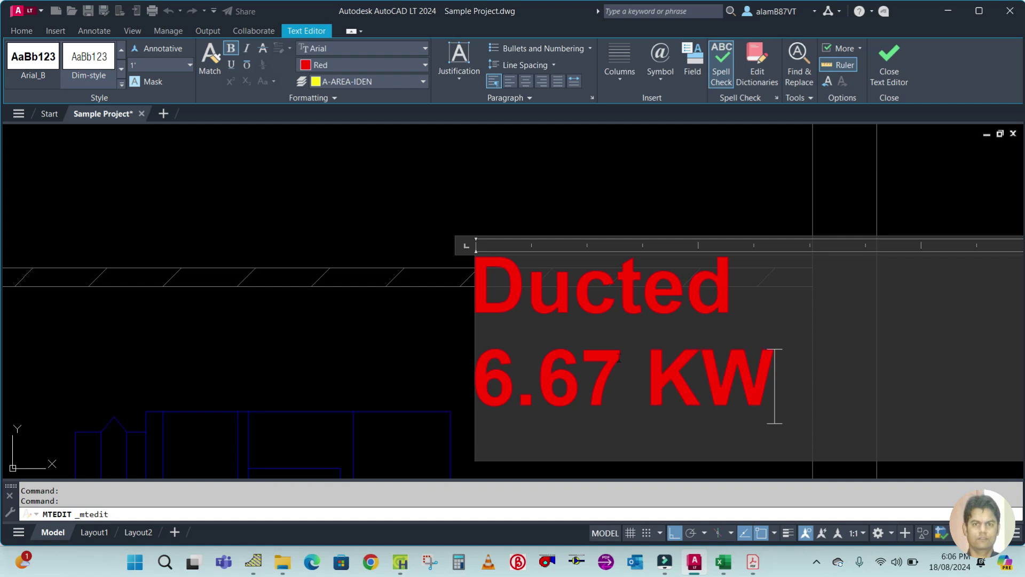
key("Escape")
scroll(598, 314, "down", 5)
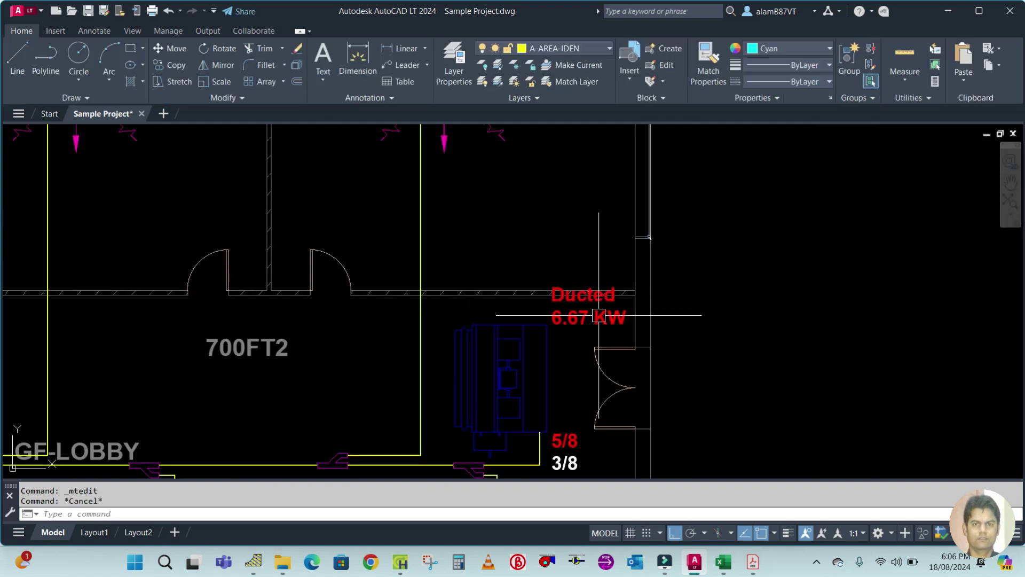
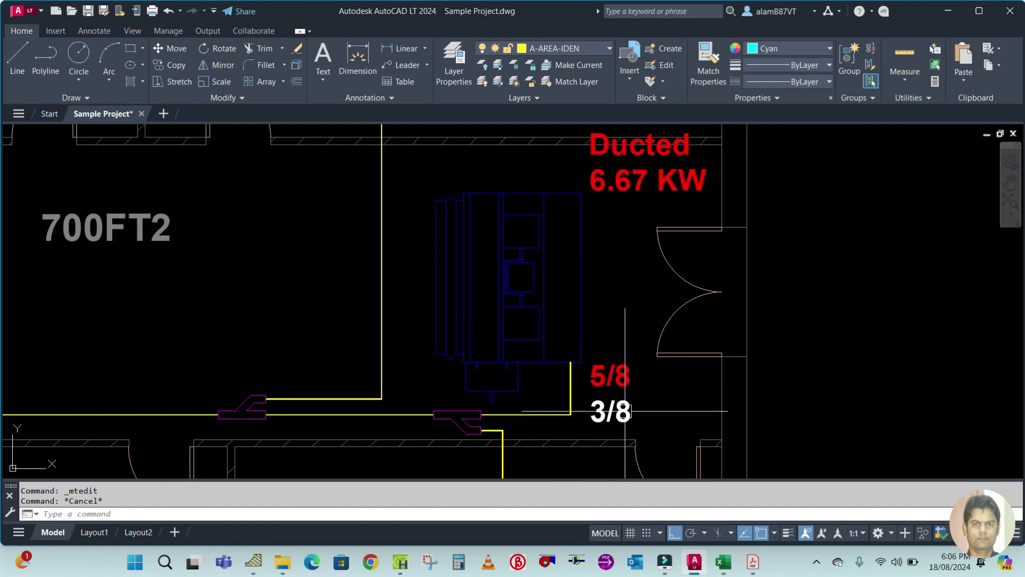
Step: Measure the vertical pipe segment from the lobby's ducted unit down to its corner with a multiple-point distance measurement
type("li")
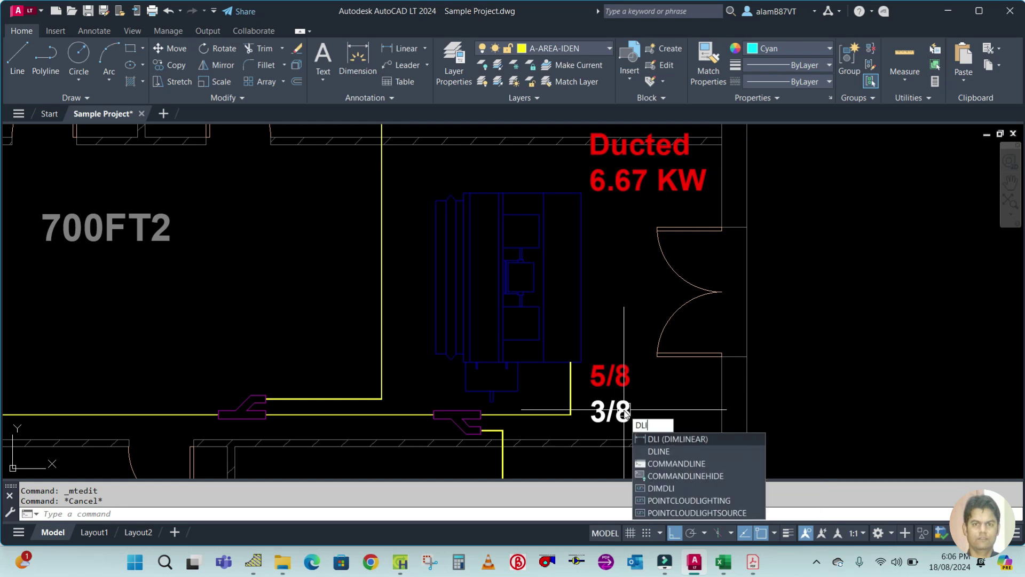
key("Return")
type("di")
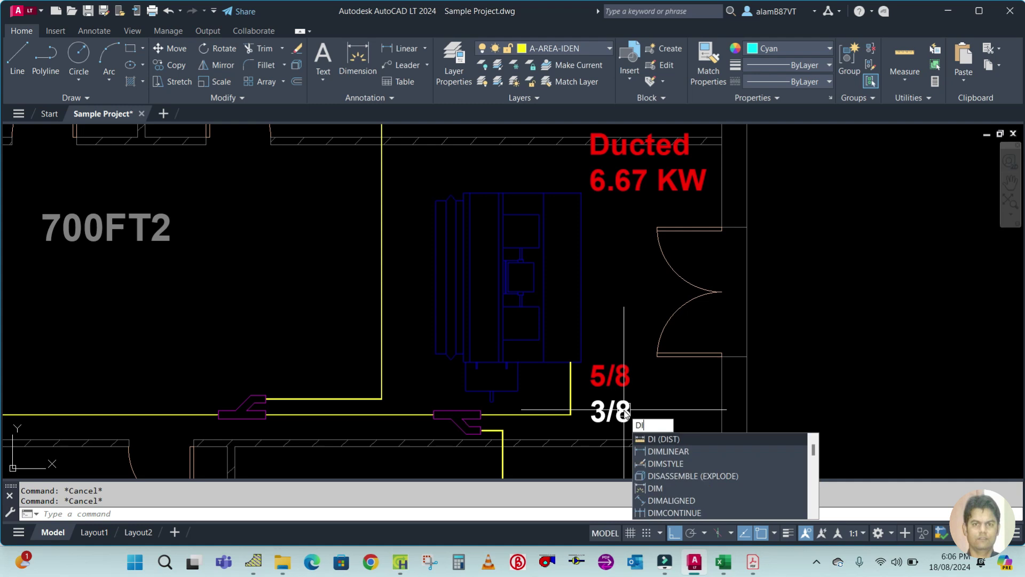
key("Return")
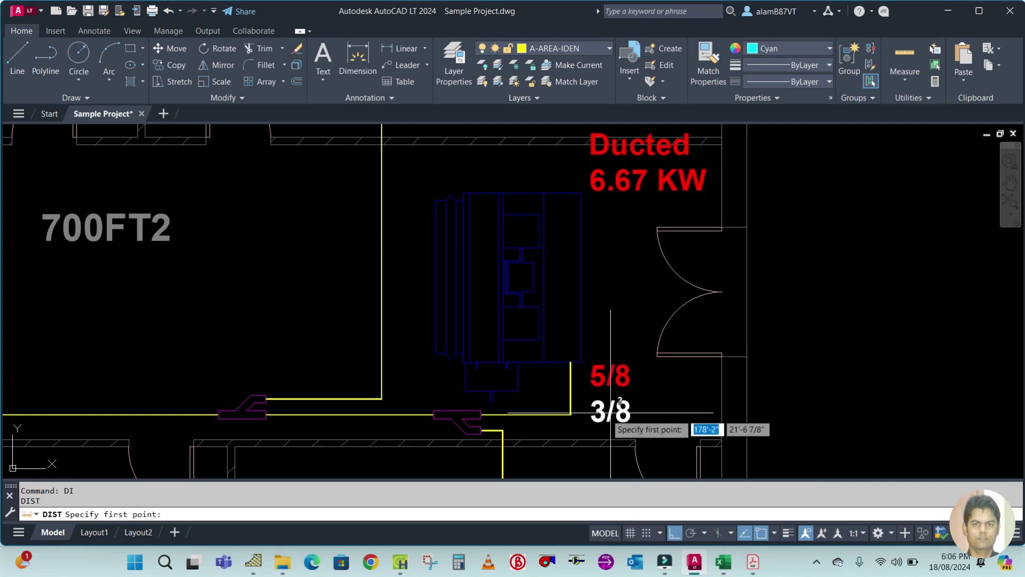
left_click(571, 362)
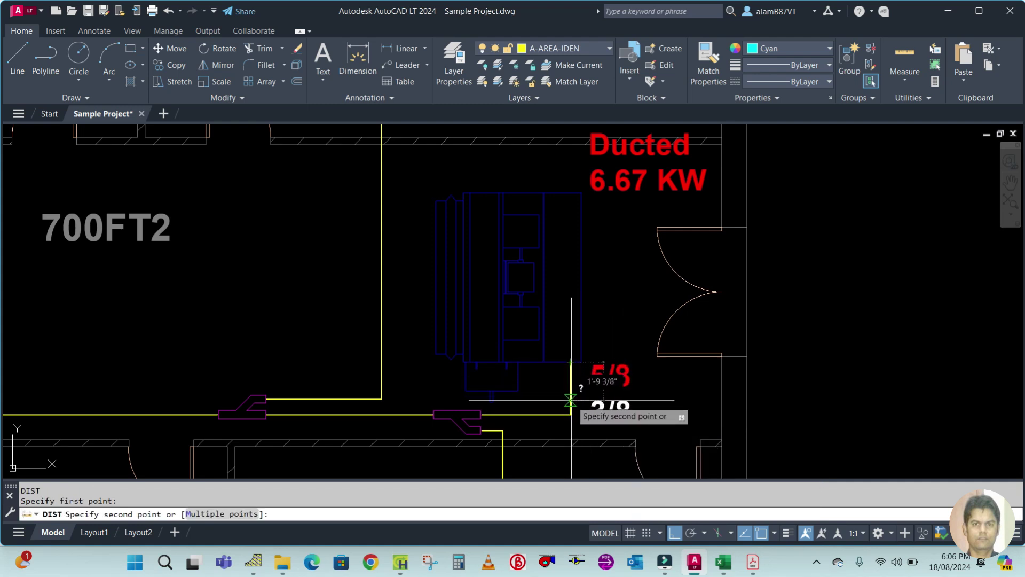
type("m")
key("Return")
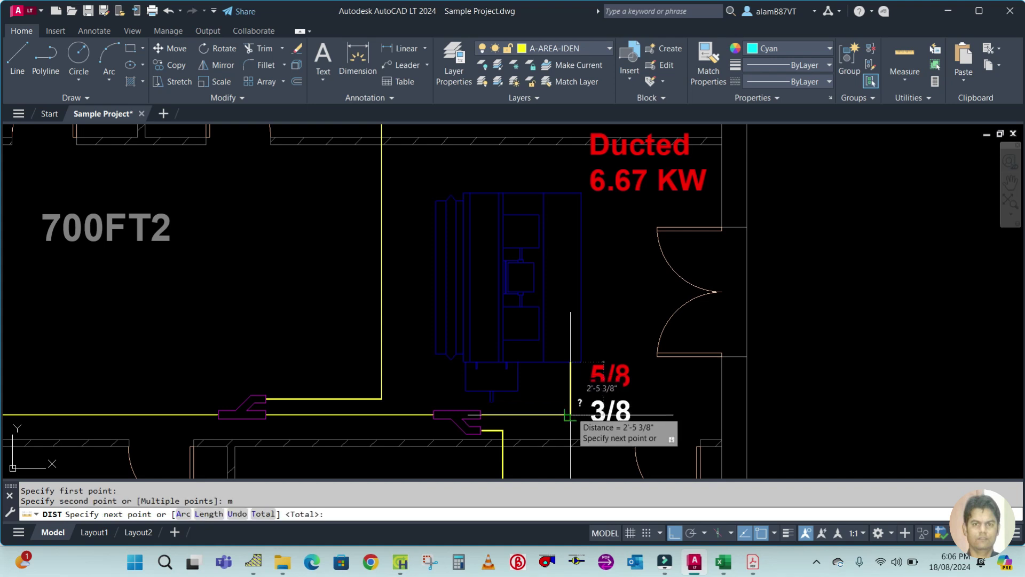
left_click(570, 414)
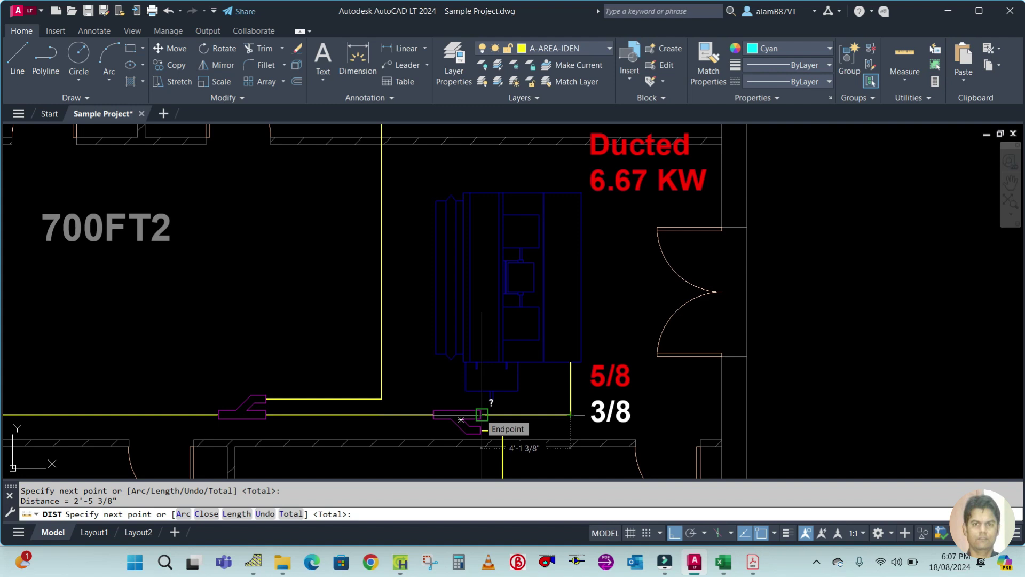
key("Escape")
Step: Copy the 5/8 and 3/8 label straight across to the other side of the ducted unit's vertical pipe
scroll(555, 414, "up", 2)
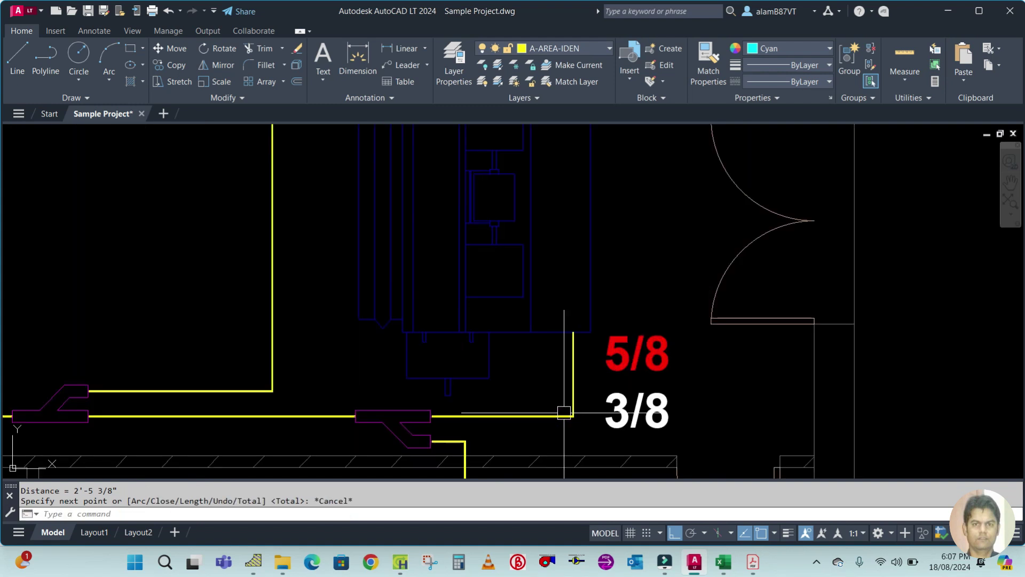
type("Cp")
key("Return")
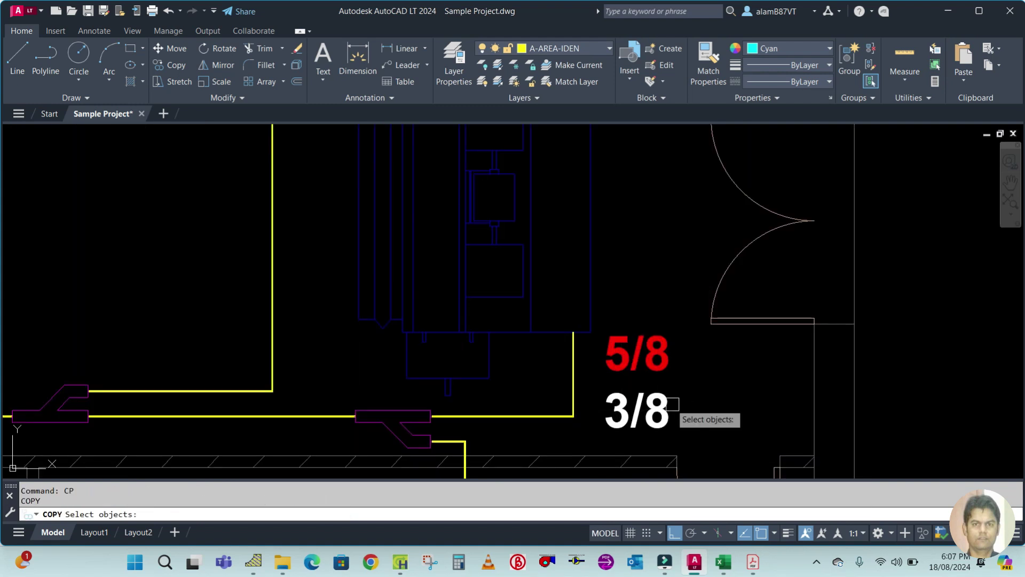
left_click(665, 410)
key("Return")
left_click(743, 381)
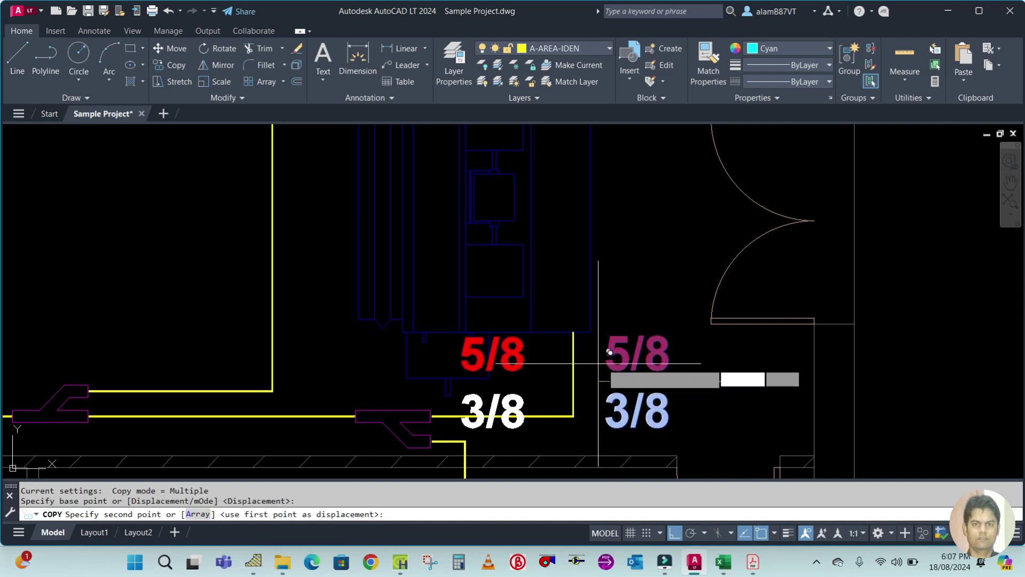
key("Escape")
Step: Replace the text of the copied pipe size label beneath the ducted unit with (2')
left_click(549, 361)
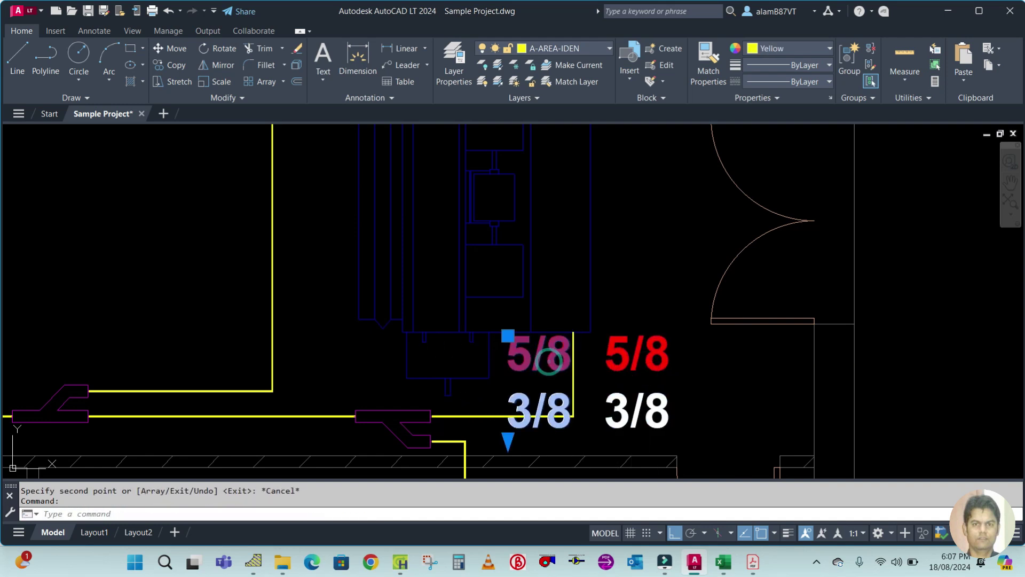
double_click(549, 360)
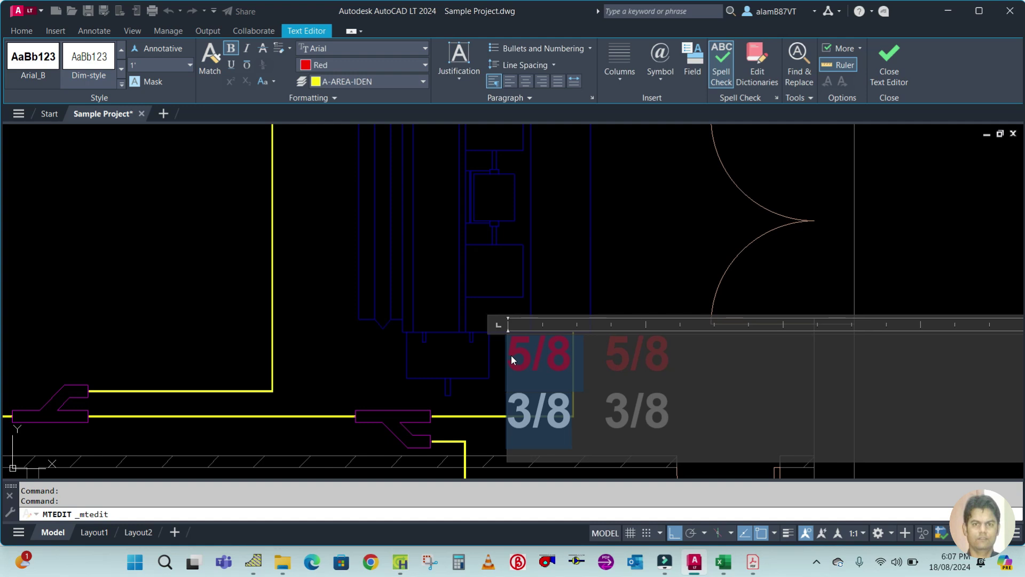
type("(2")
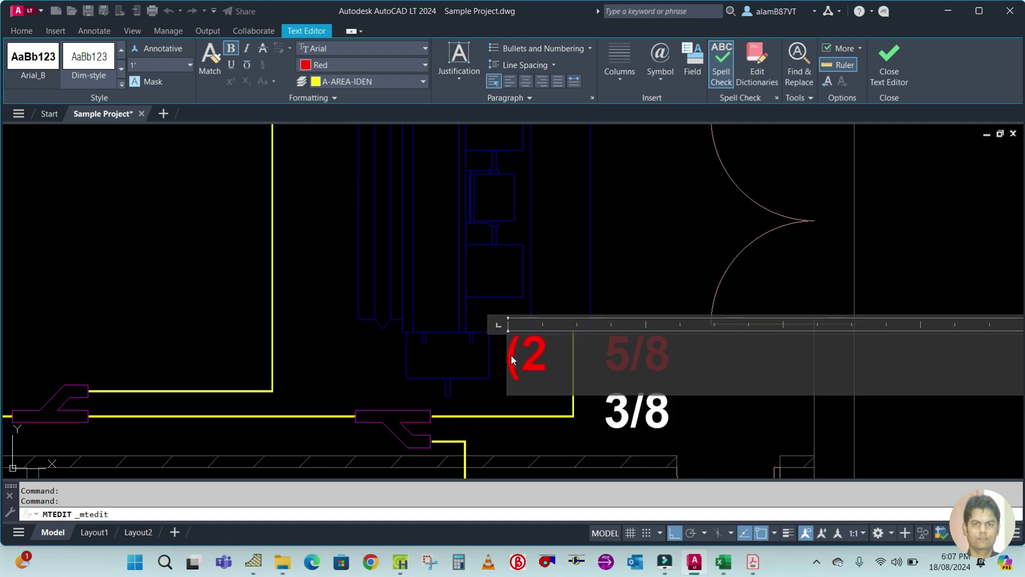
type("')")
left_click(640, 278)
key("Escape")
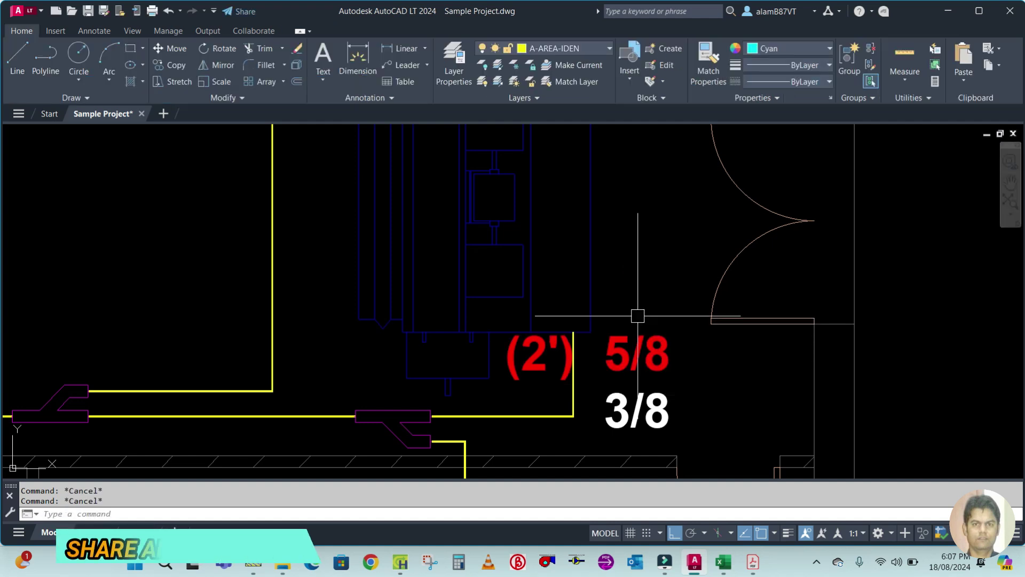
Step: Move the (2') length label slightly down and then left so it clears the ducted unit's vertical pipe
scroll(562, 395, "up", 2)
type("m")
key("Return")
left_click(556, 366)
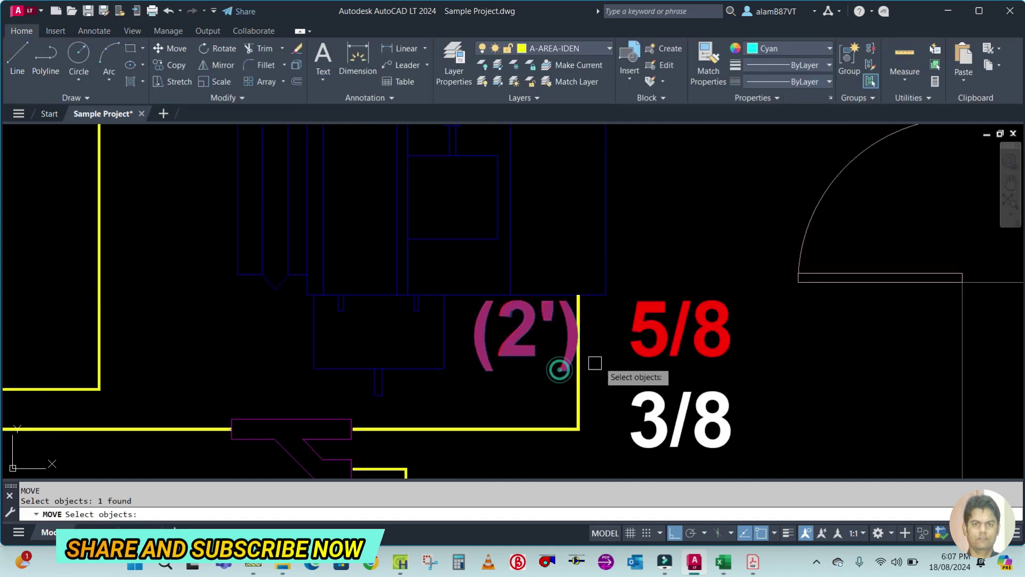
key("Return")
left_click(609, 350)
left_click(607, 383)
key("Return")
left_click(568, 397)
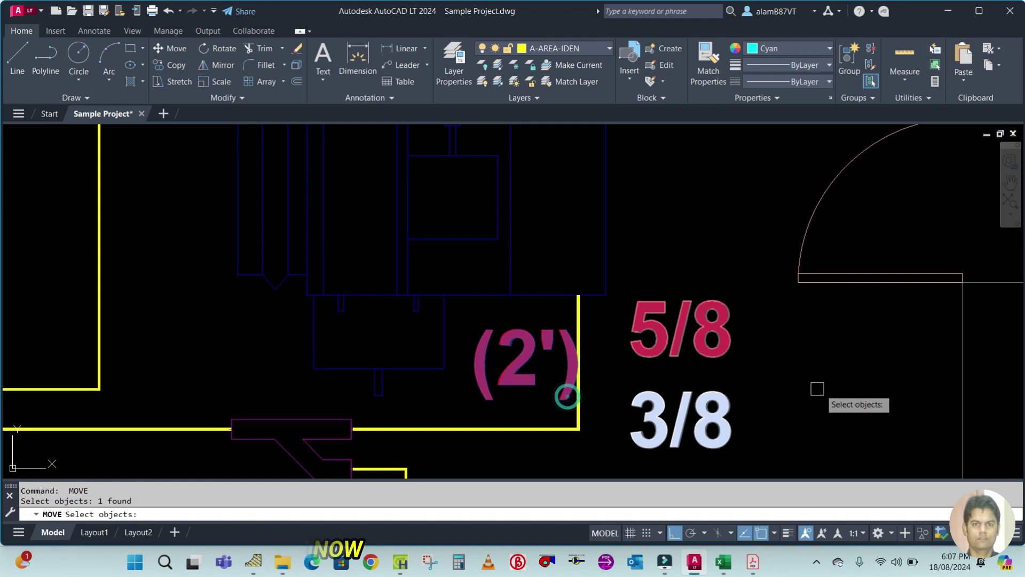
key("Return")
left_click(849, 374)
left_click(822, 390)
key("Escape")
Step: Copy the Ducted 6.67 KW label straight down beside the cassette unit in GF-CLASS ROOM-03
scroll(608, 358, "down", 3)
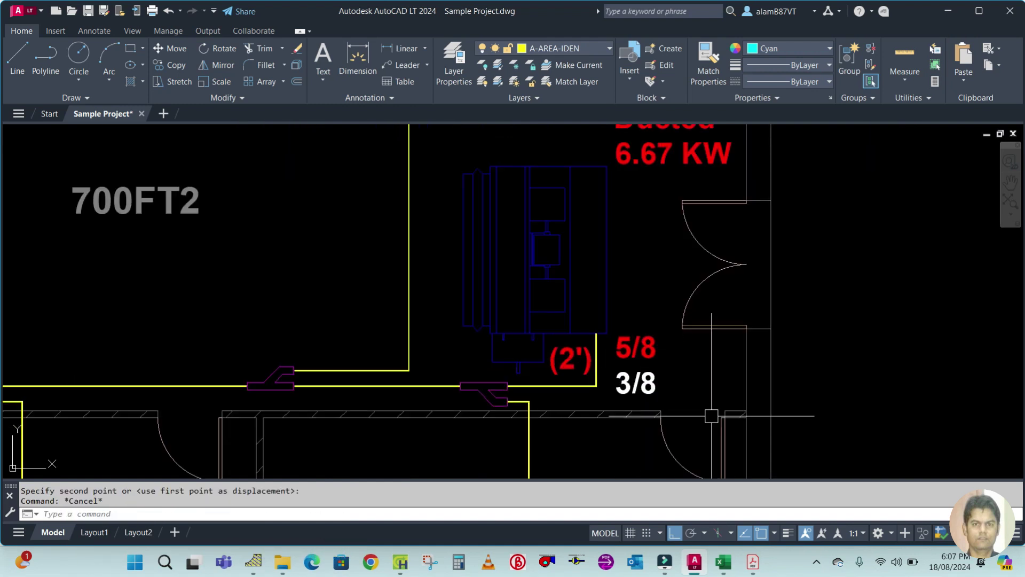
scroll(718, 367, "down", 2)
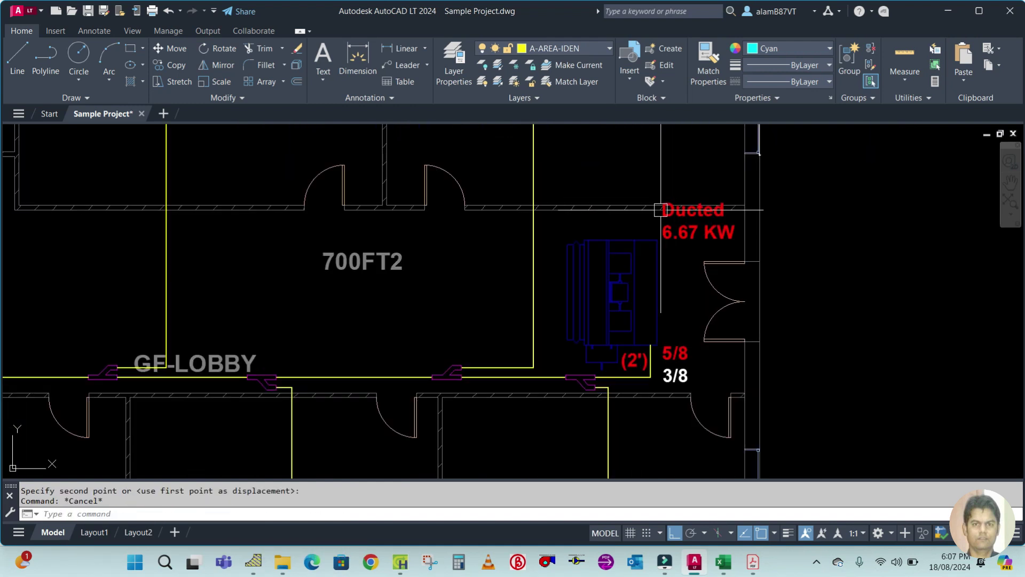
scroll(662, 210, "up", 2)
scroll(677, 290, "down", 2)
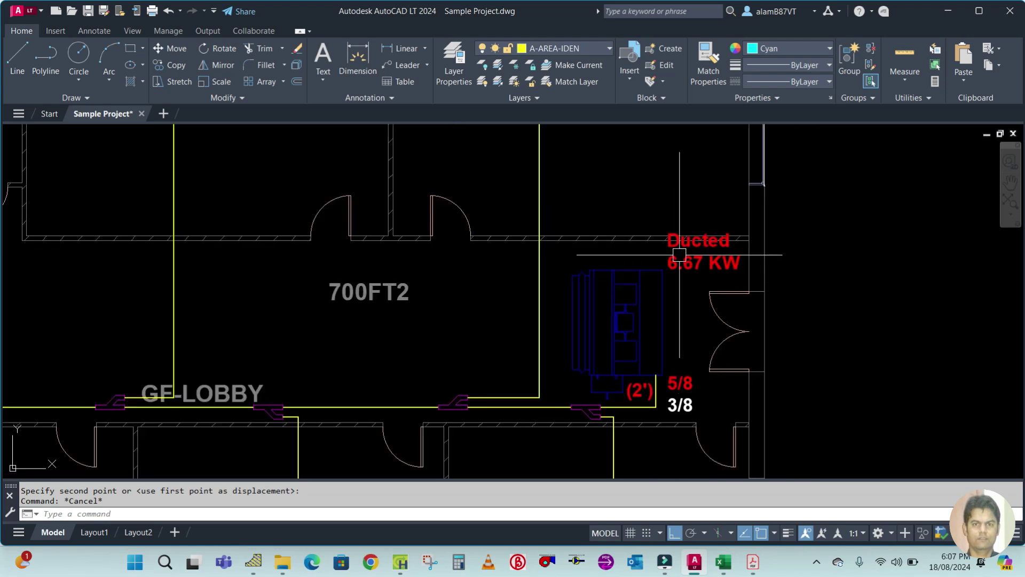
middle_click_drag(689, 321, 732, 264)
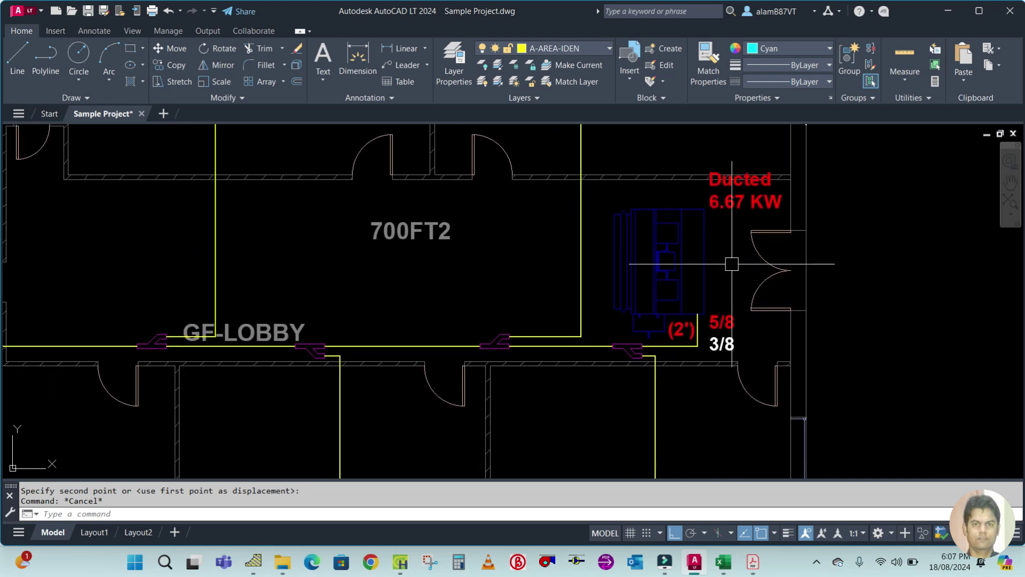
scroll(716, 343, "down", 3)
scroll(716, 337, "up", 1)
middle_click_drag(718, 321, 640, 341)
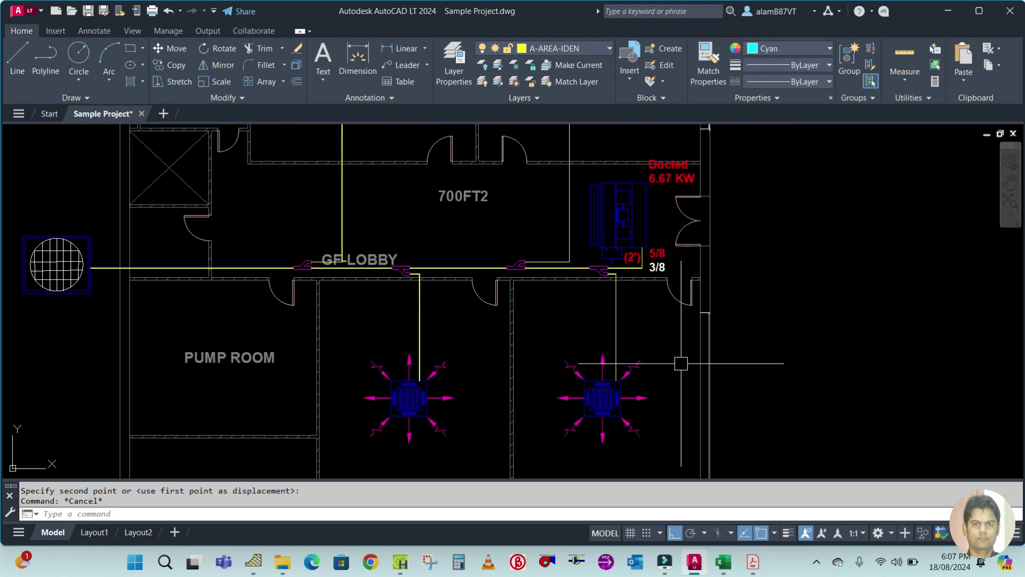
type("co")
key("Return")
left_click(672, 180)
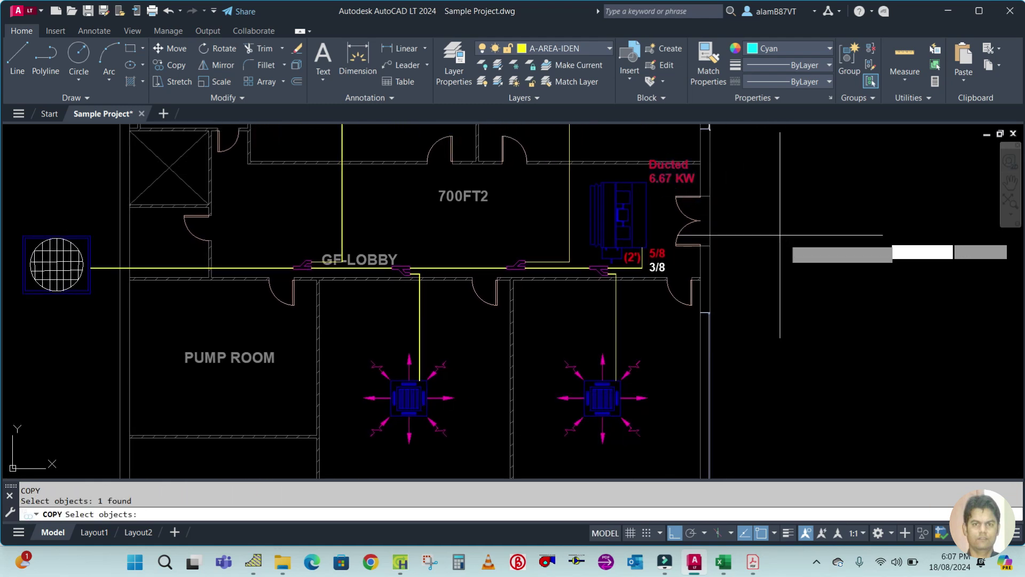
key("Return")
left_click(801, 229)
scroll(800, 256, "down", 2)
scroll(811, 245, "up", 4)
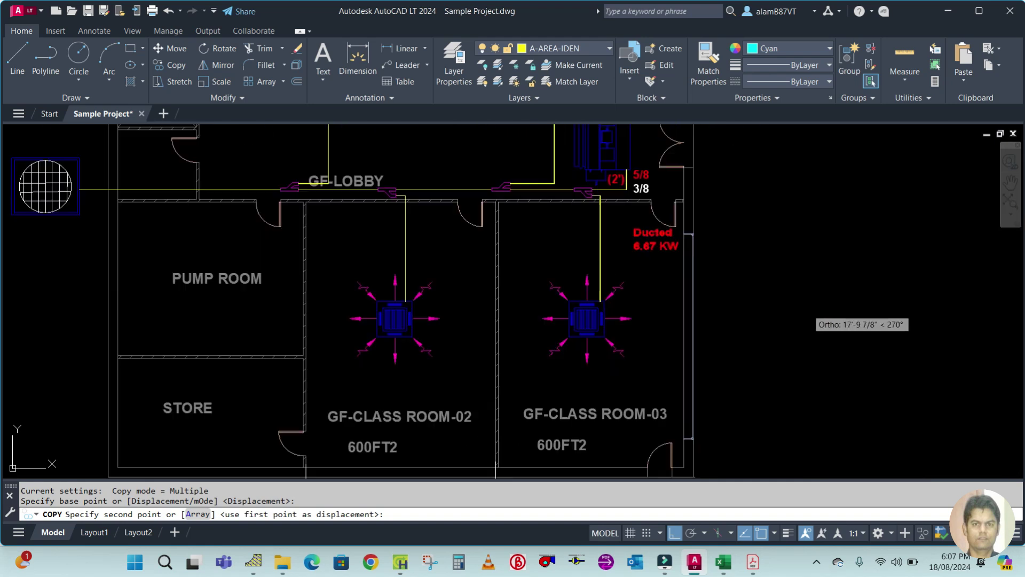
key("Escape")
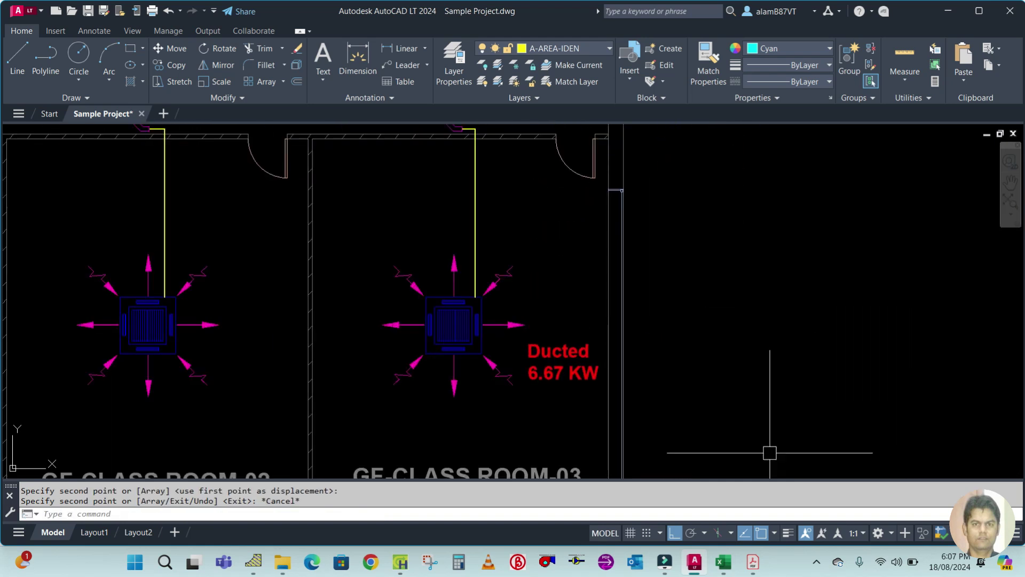
Step: Check the last cassette unit's capacity in the Acrobat schematic and change the copied classroom label to CSA, 10.53 KW
left_click(561, 377)
double_click(564, 374)
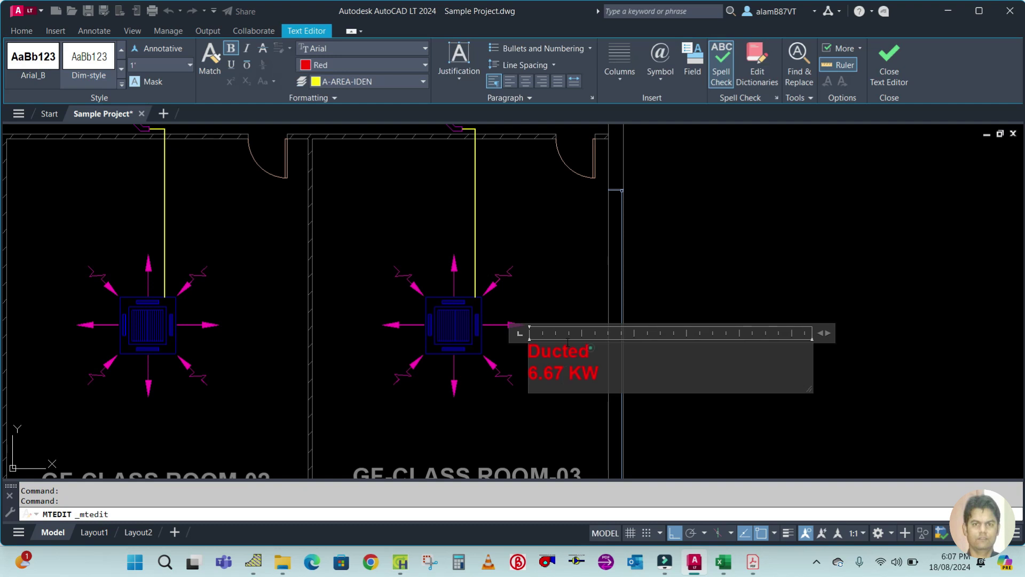
type("CSA")
mouse_move(754, 564)
left_click(873, 479)
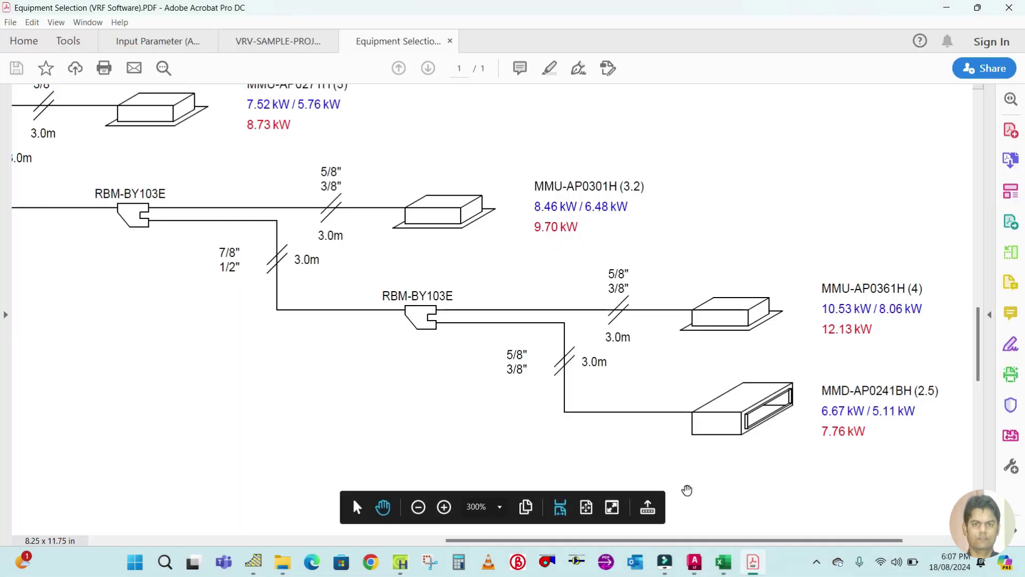
left_click(693, 567)
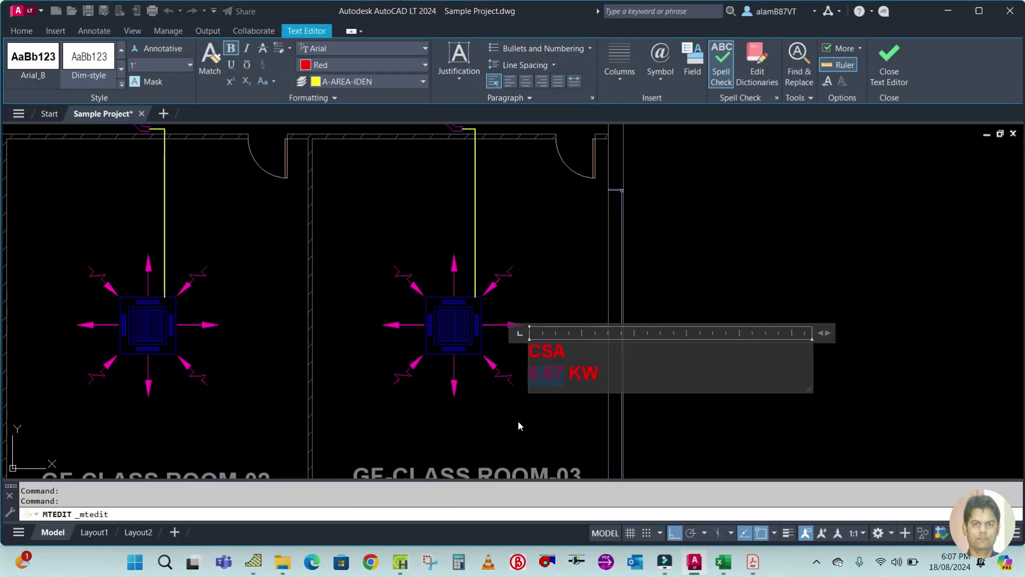
type("10.53")
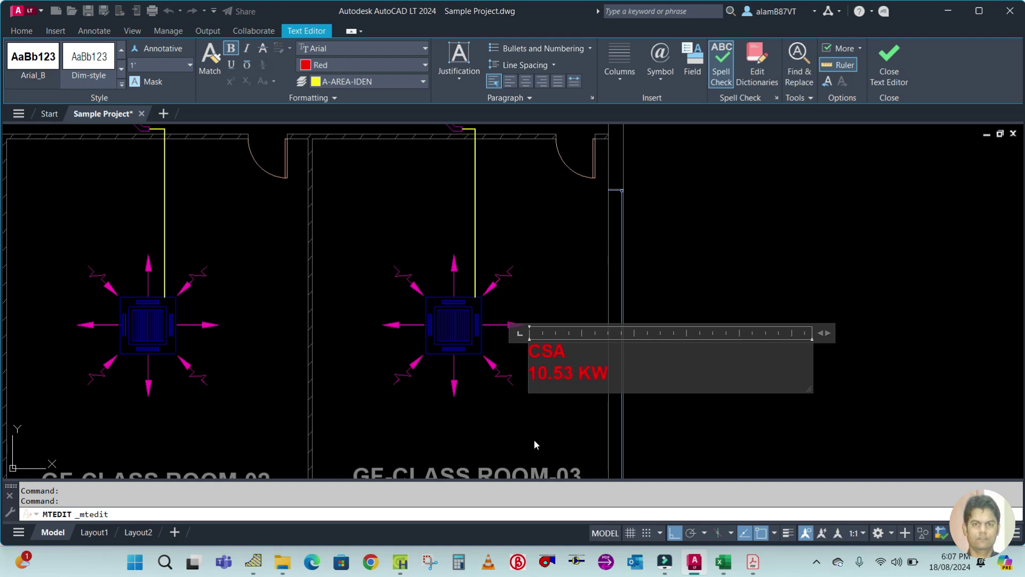
left_click(536, 444)
Step: Check the pipe sizes of the last two indoor unit branches in the Acrobat equipment selection schematic, then return to the AutoCAD plan
scroll(367, 309, "down", 5)
scroll(601, 342, "up", 4)
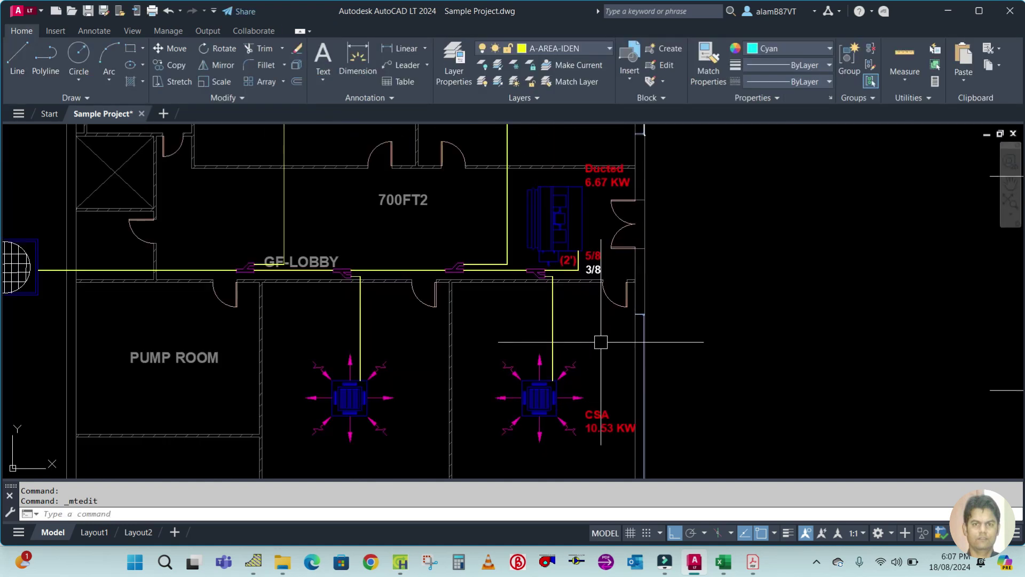
mouse_move(751, 561)
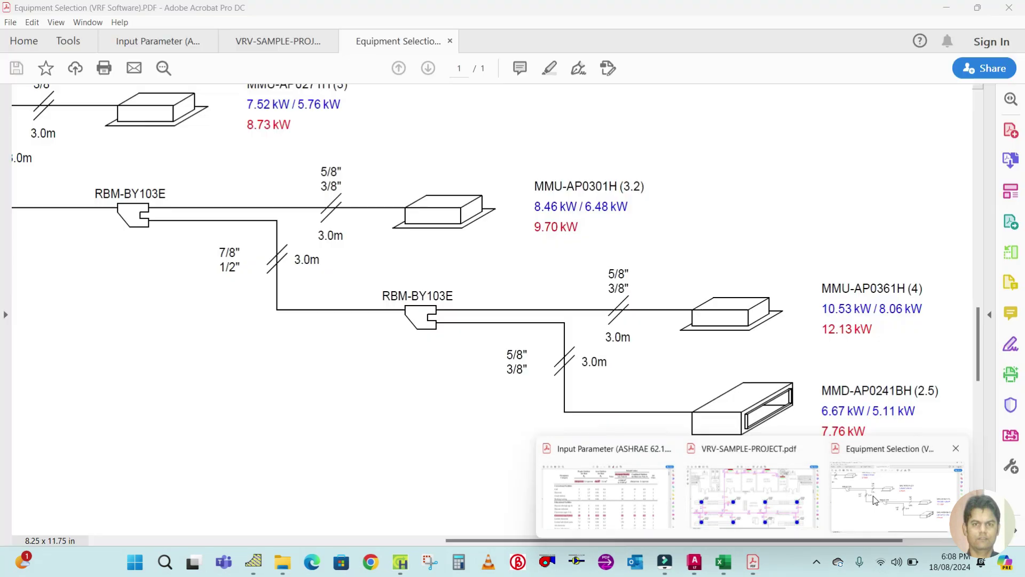
left_click(872, 488)
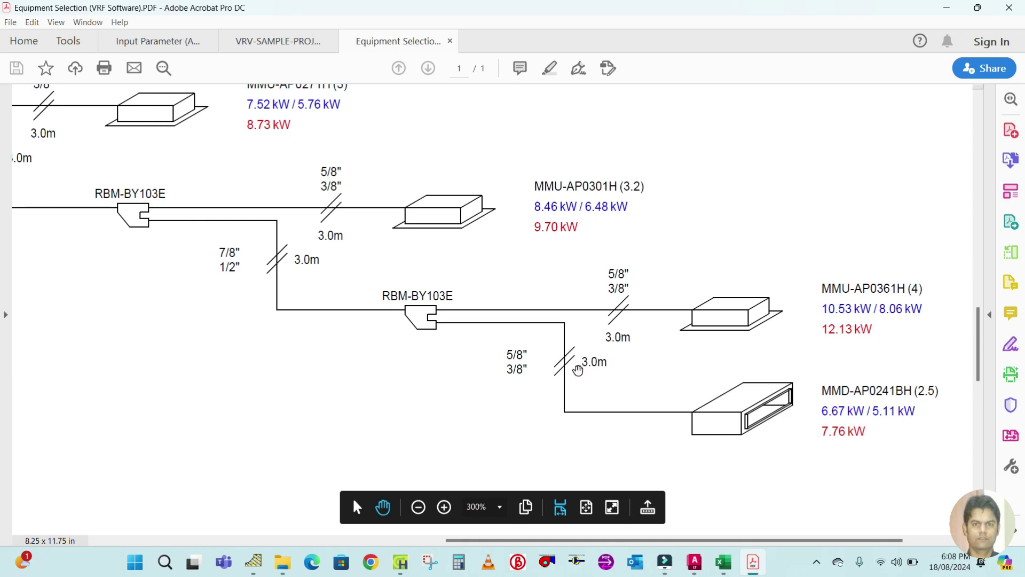
left_click_drag(455, 363, 526, 408)
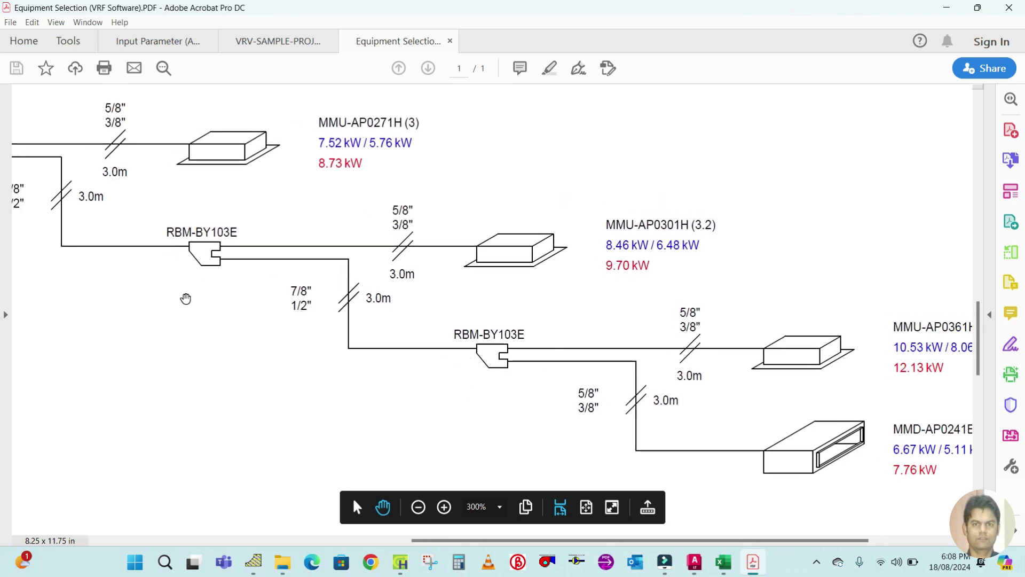
mouse_move(185, 298)
left_mouse_down()
mouse_move(245, 350)
mouse_move(358, 394)
mouse_move(483, 417)
mouse_move(593, 419)
mouse_move(229, 295)
left_mouse_up()
left_click_drag(577, 328, 411, 307)
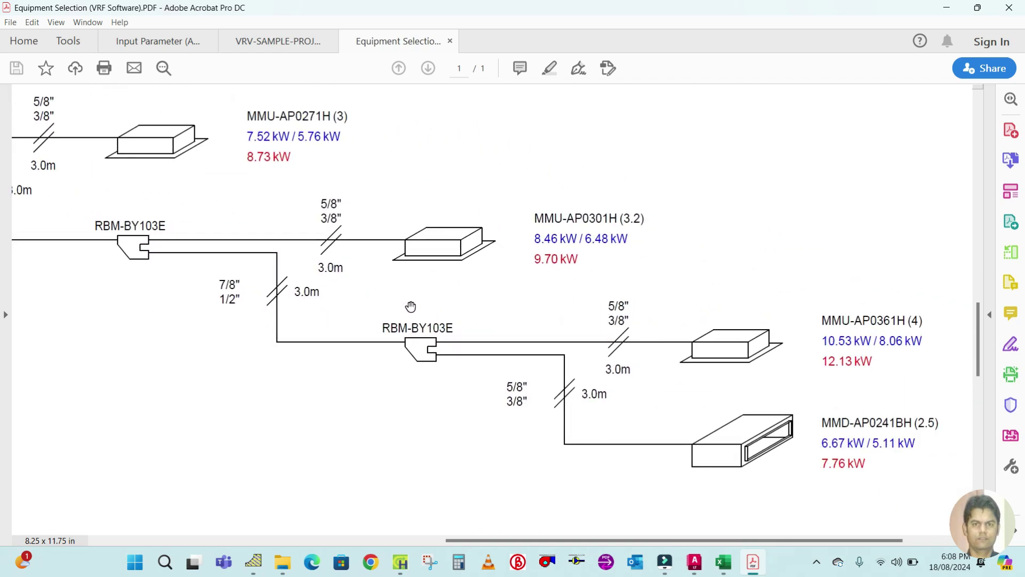
left_click(697, 563)
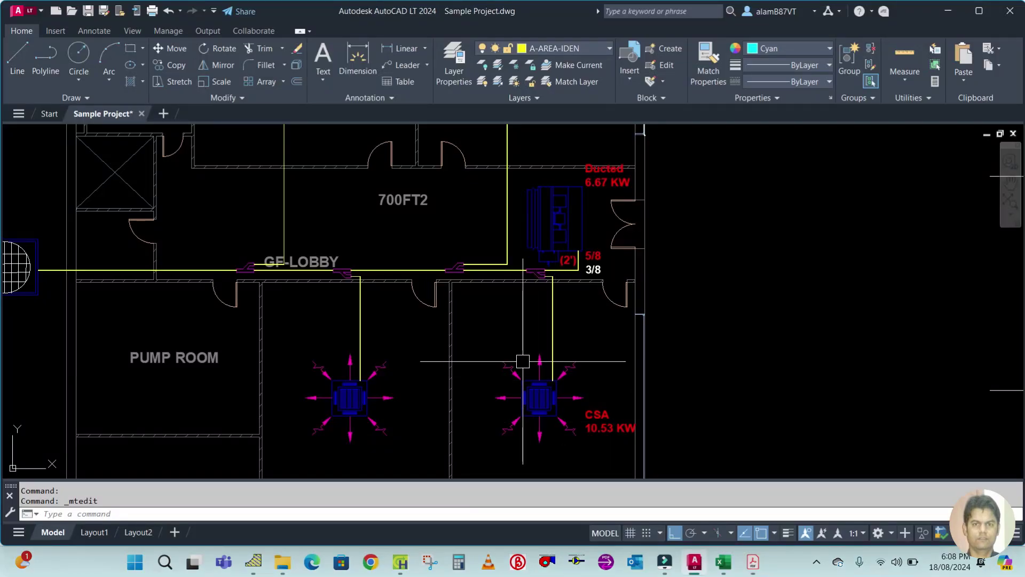
Step: Copy the 5/8 3/8 pipe size label to both sides of the vertical pipe above the GF-CLASS ROOM-03 cassette unit
type("c")
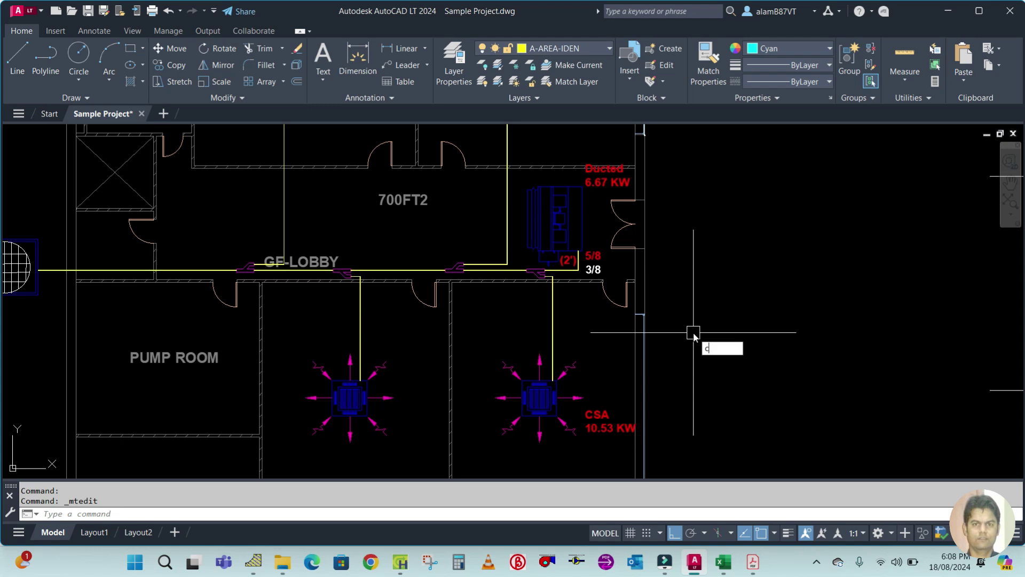
type("o")
key("Return")
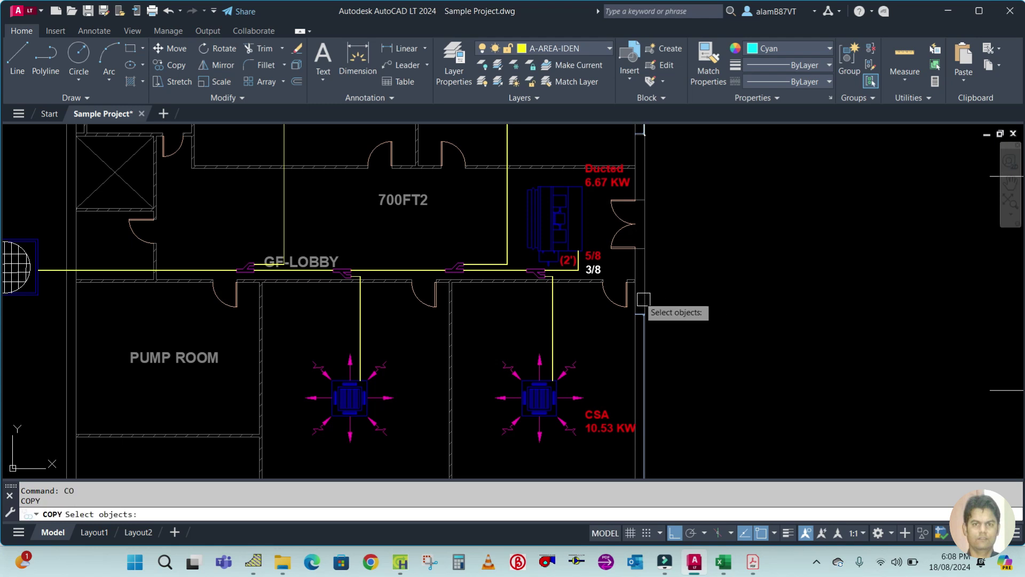
scroll(600, 280, "up", 5)
left_click(622, 263)
left_click(574, 218)
scroll(574, 218, "down", 4)
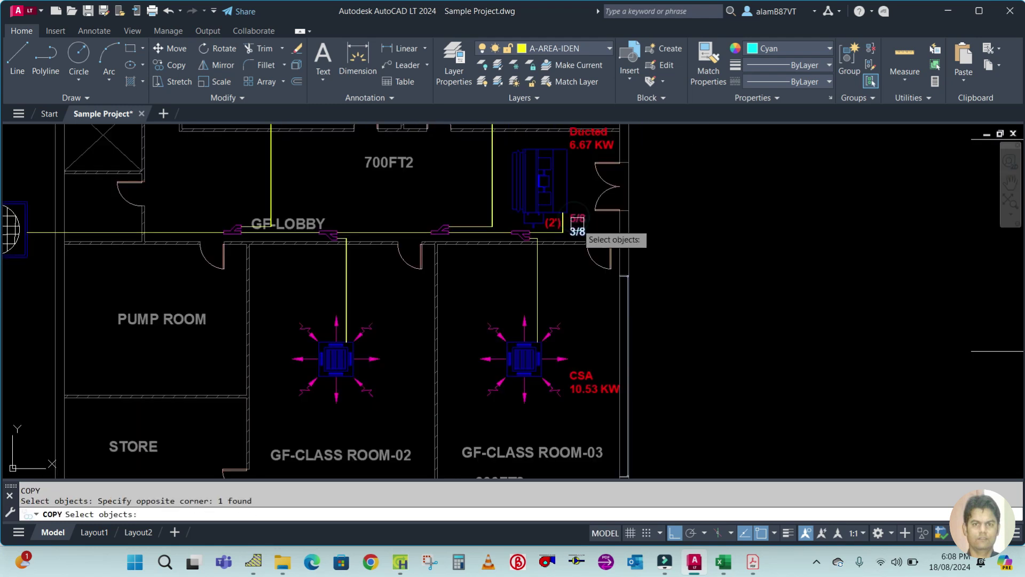
key("Return")
left_click(739, 283)
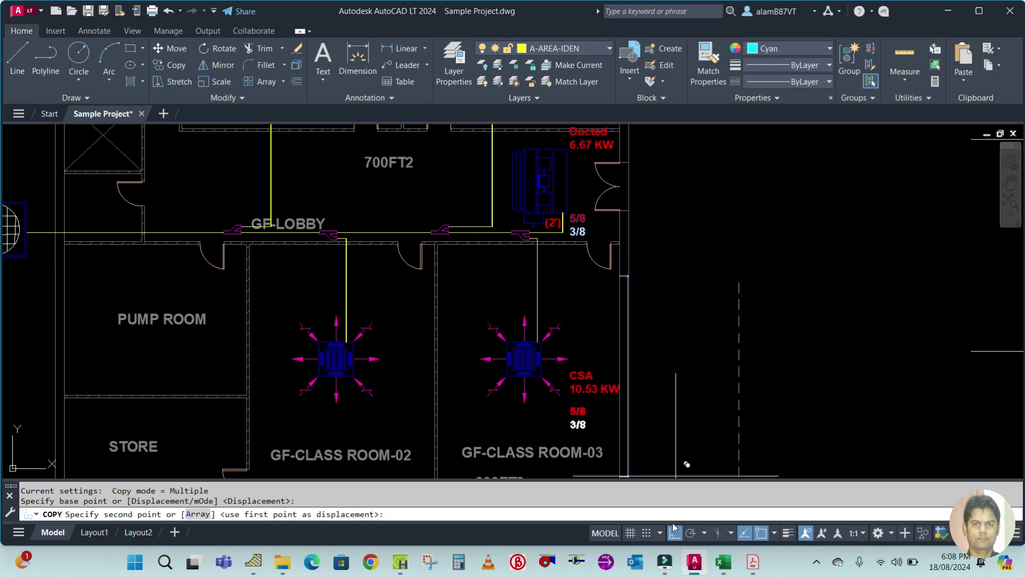
scroll(587, 299, "up", 3)
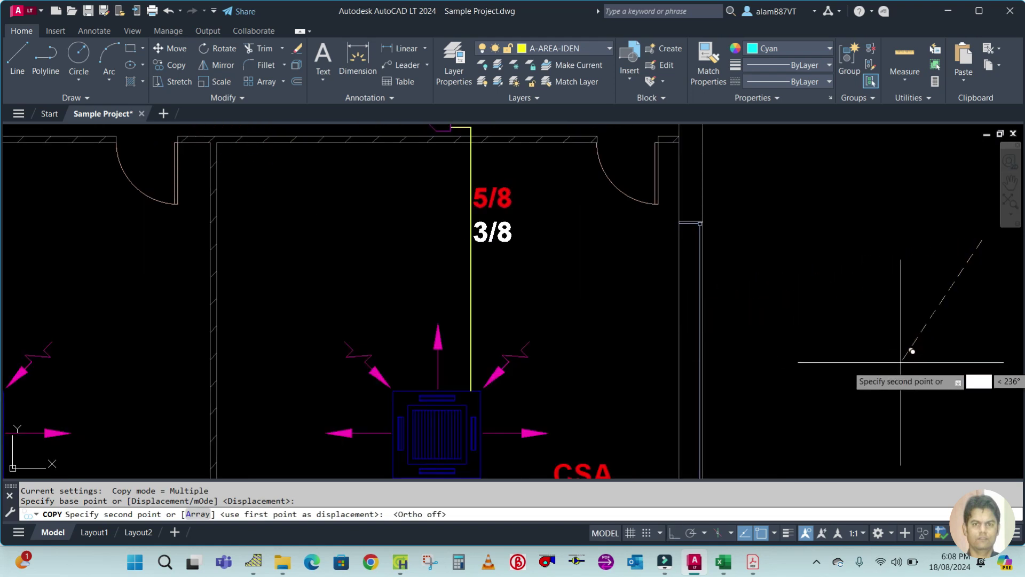
left_click(908, 381)
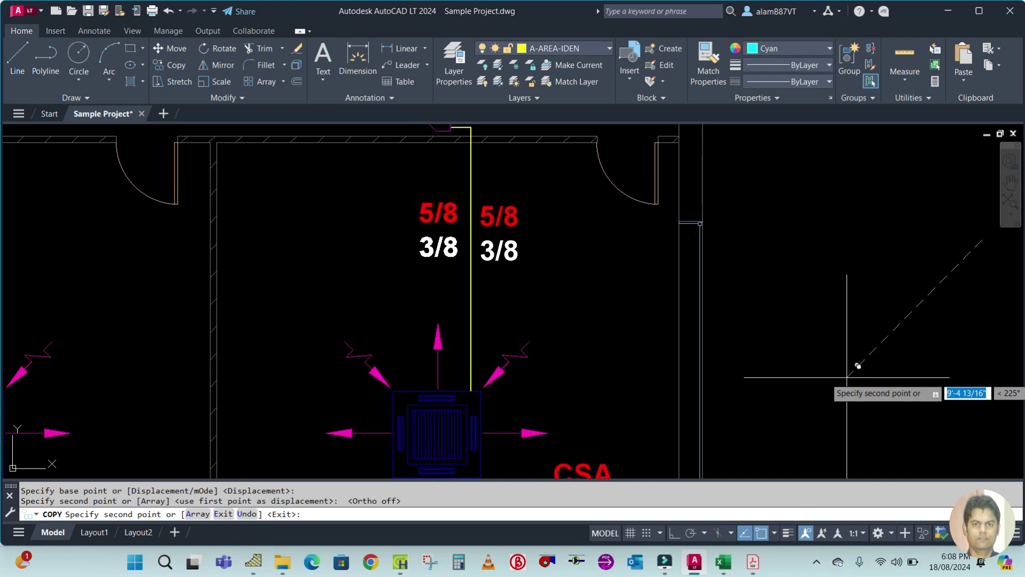
key("Escape")
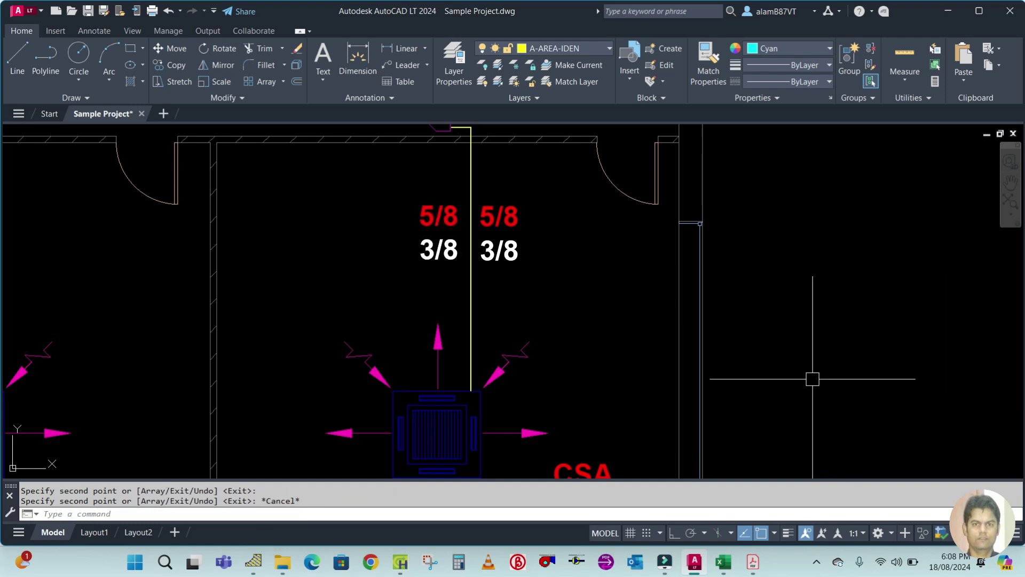
Step: Measure the GF-CLASS ROOM-03 branch pipe from the branch joint around the bend toward the cassette unit, using multiple points
scroll(475, 269, "down", 2)
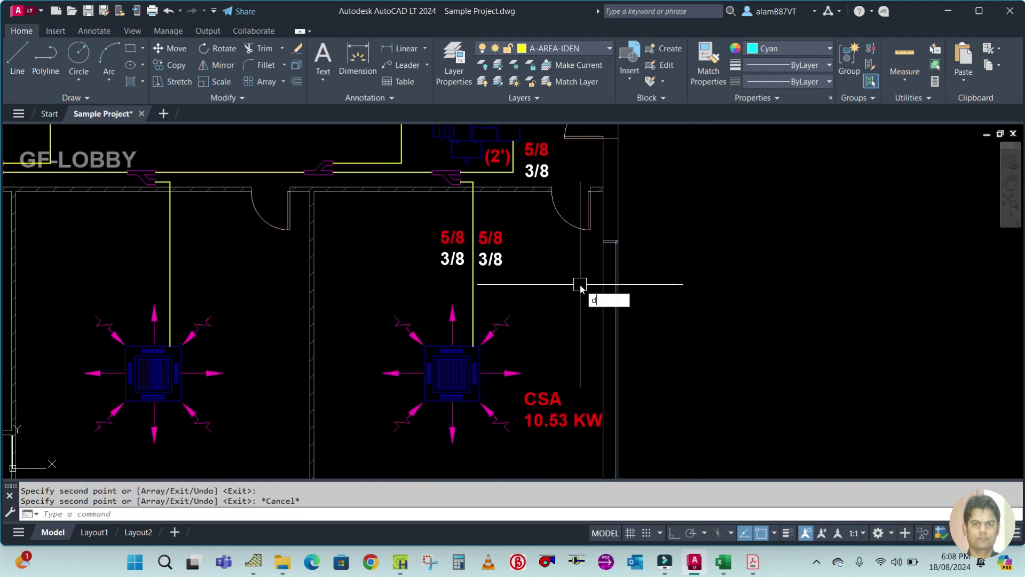
key("Return")
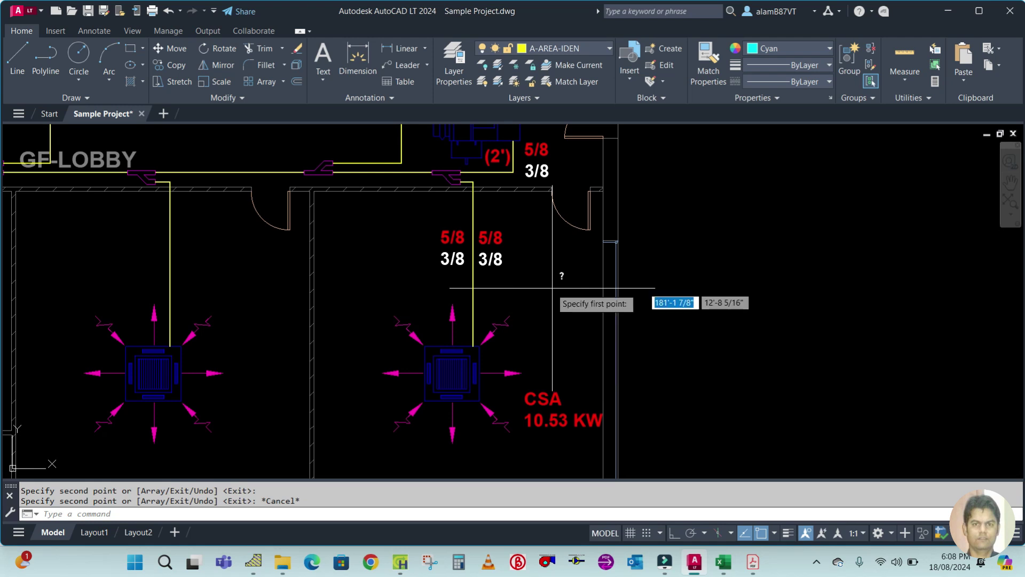
scroll(493, 240, "up", 3)
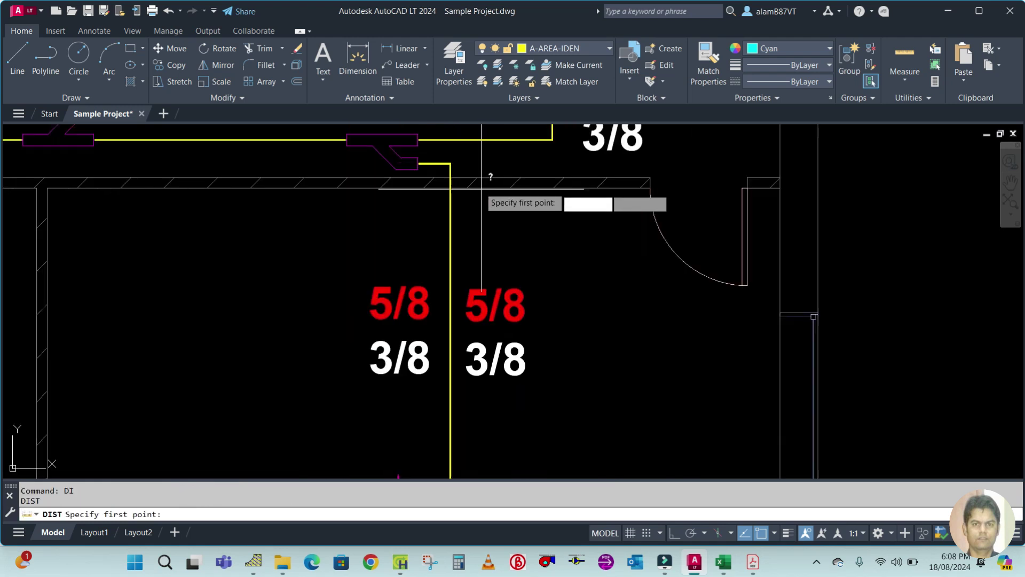
left_click(419, 163)
type("m")
key("Return")
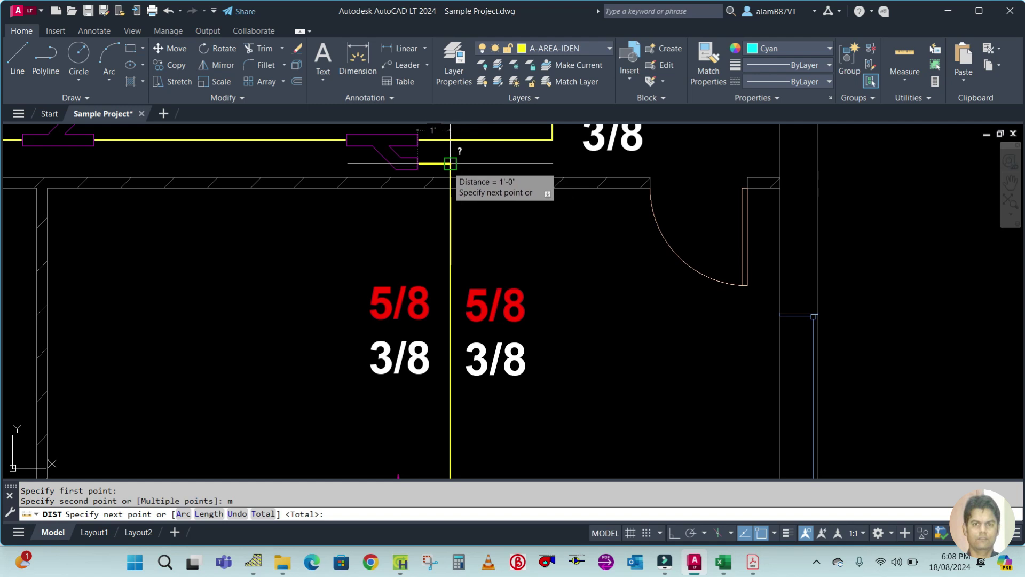
left_click(448, 161)
scroll(443, 203, "down", 3)
scroll(447, 251, "up", 5)
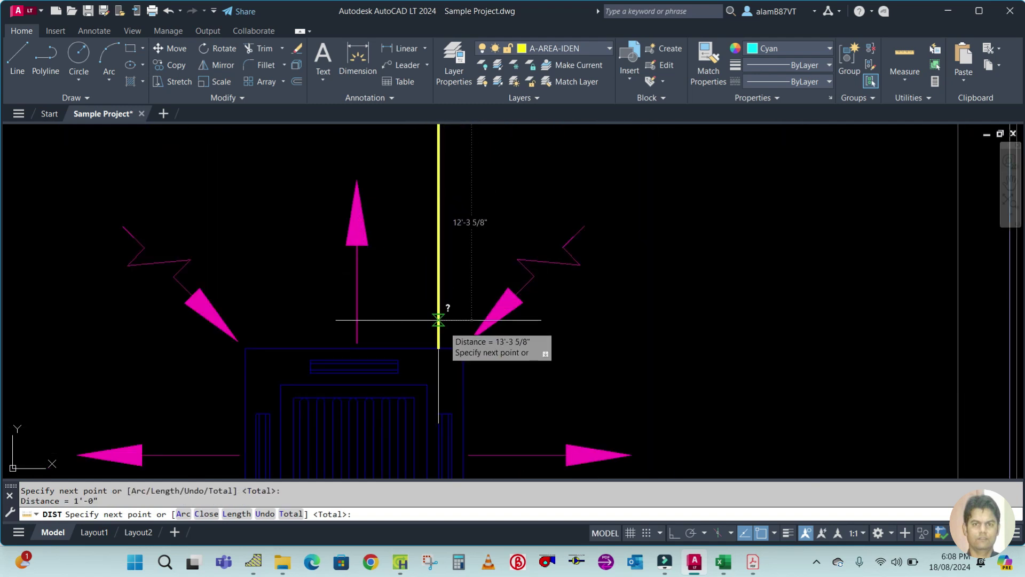
key("Escape")
Step: Replace the text of the pipe size label on the left side of the GF-CLASS ROOM-03 pipe with (12')
scroll(454, 355, "down", 3)
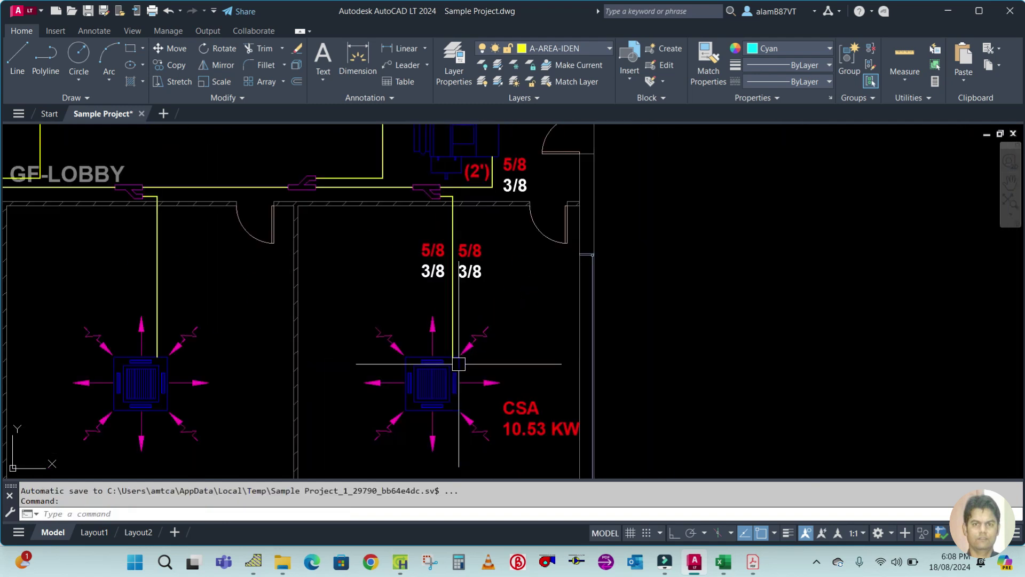
scroll(422, 267, "up", 5)
left_click(448, 263)
double_click(449, 263)
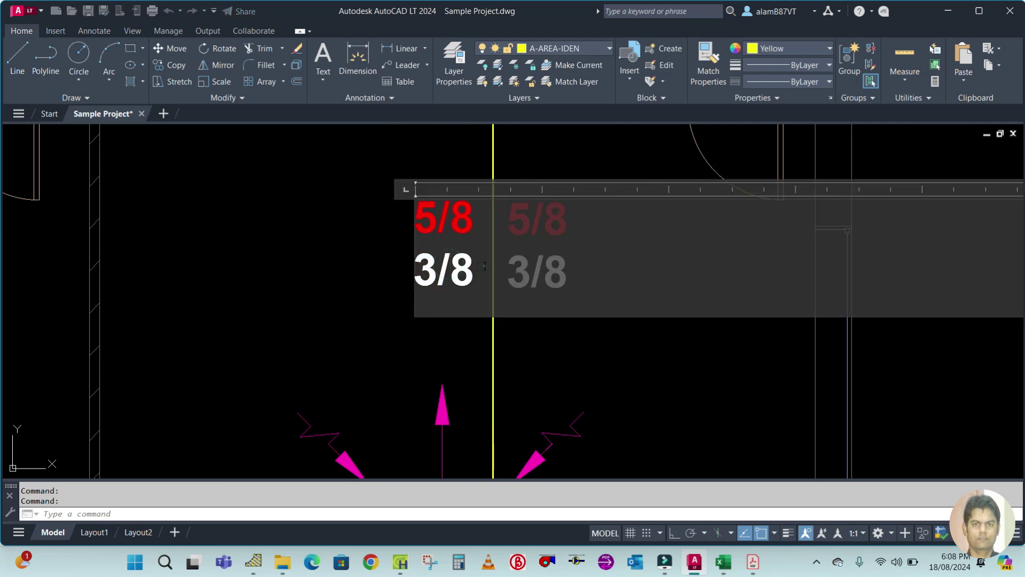
type("(")
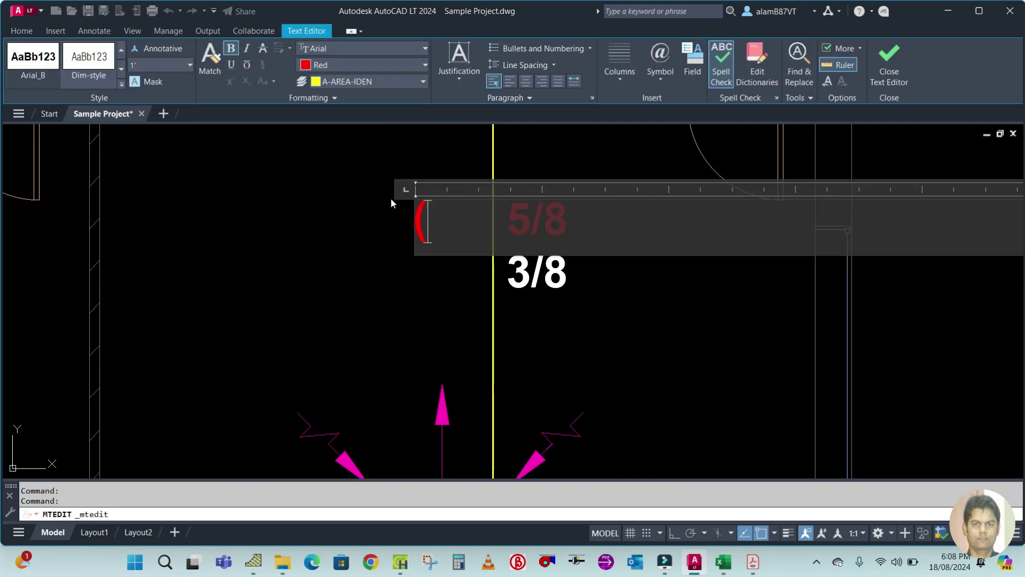
type("12')")
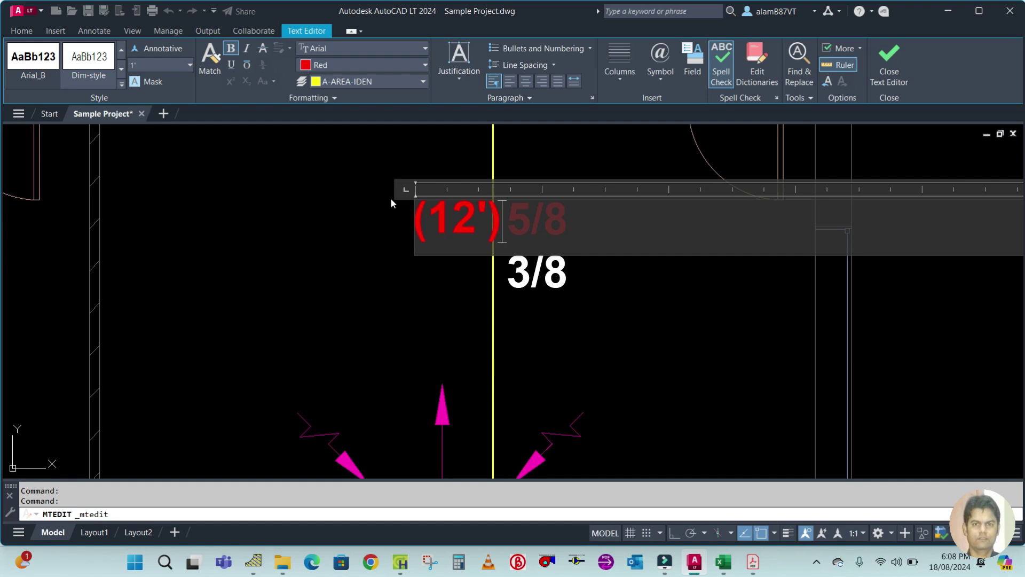
left_click(542, 329)
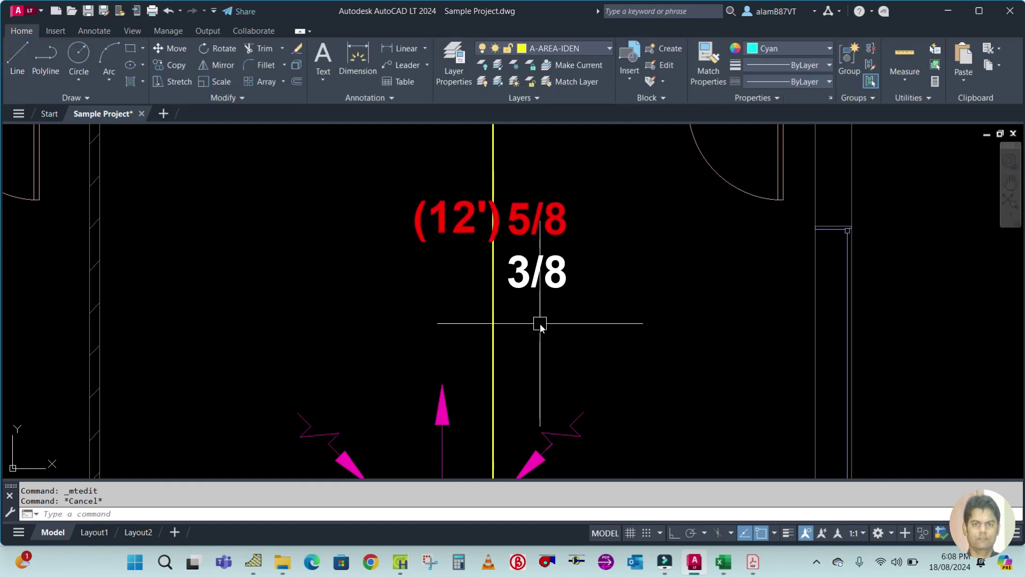
Step: Move the (12') length label horizontally to the left so it clears the vertical pipe
type("m")
key("Return")
left_click(451, 217)
key("Return")
left_click(739, 320)
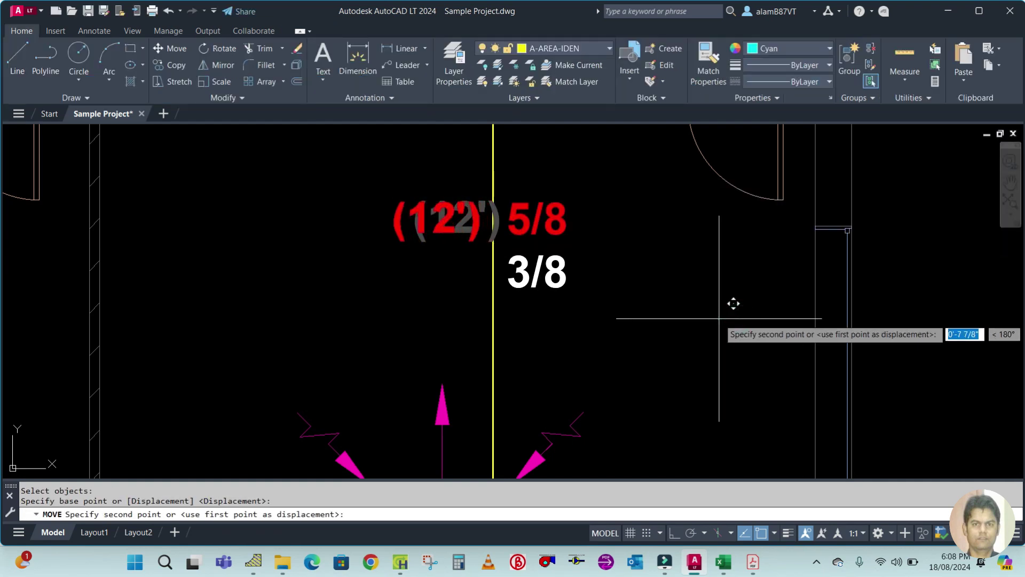
left_click(721, 304)
key("Return")
key("Escape")
Step: Look up the next cassette unit's capacity and pipe sizes in the Acrobat equipment selection schematic, then return to the AutoCAD plan
scroll(566, 319, "down", 5)
scroll(602, 310, "up", 2)
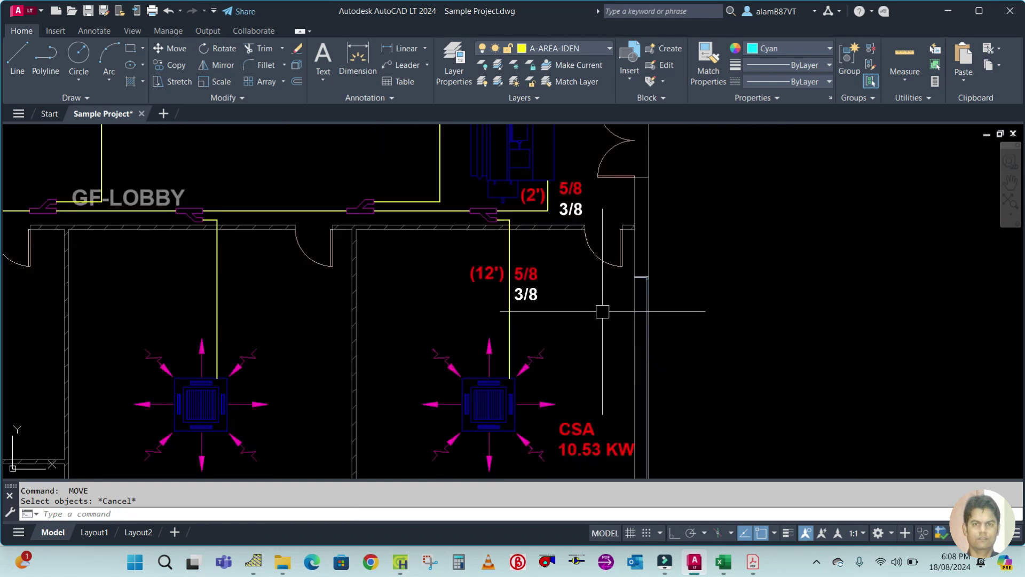
scroll(600, 273, "down", 2)
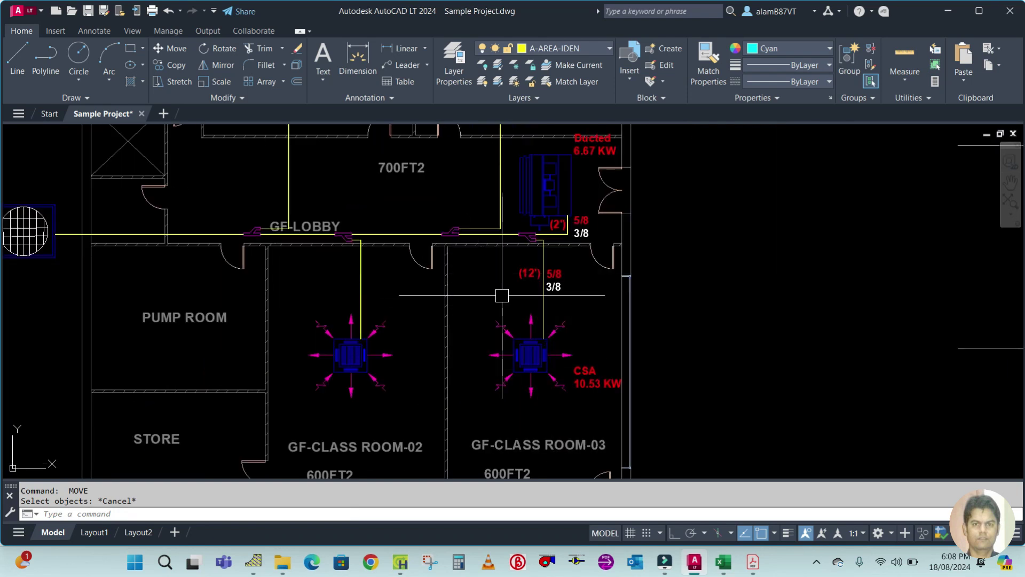
middle_click_drag(502, 295, 526, 374)
left_click(751, 564)
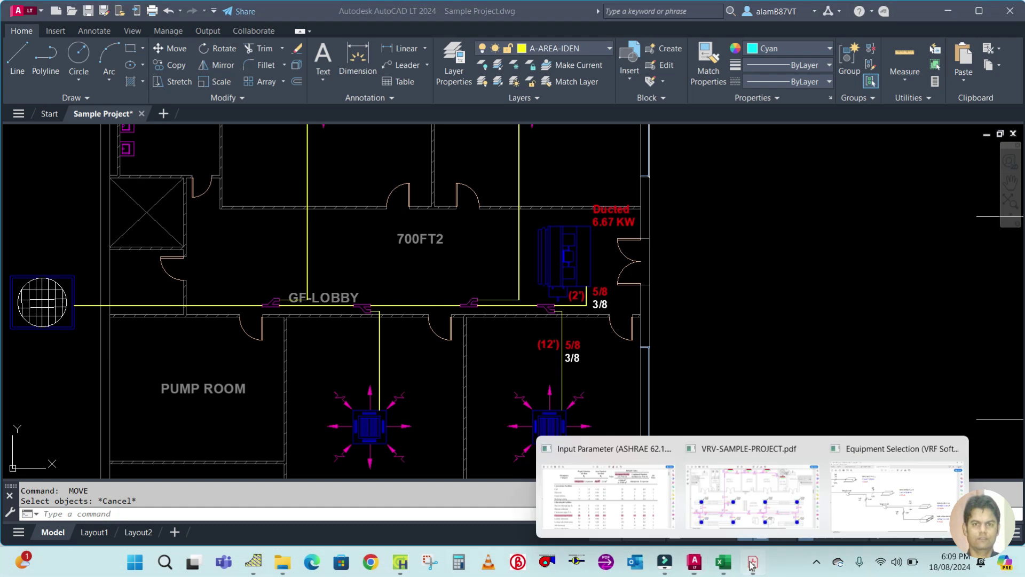
left_click(889, 504)
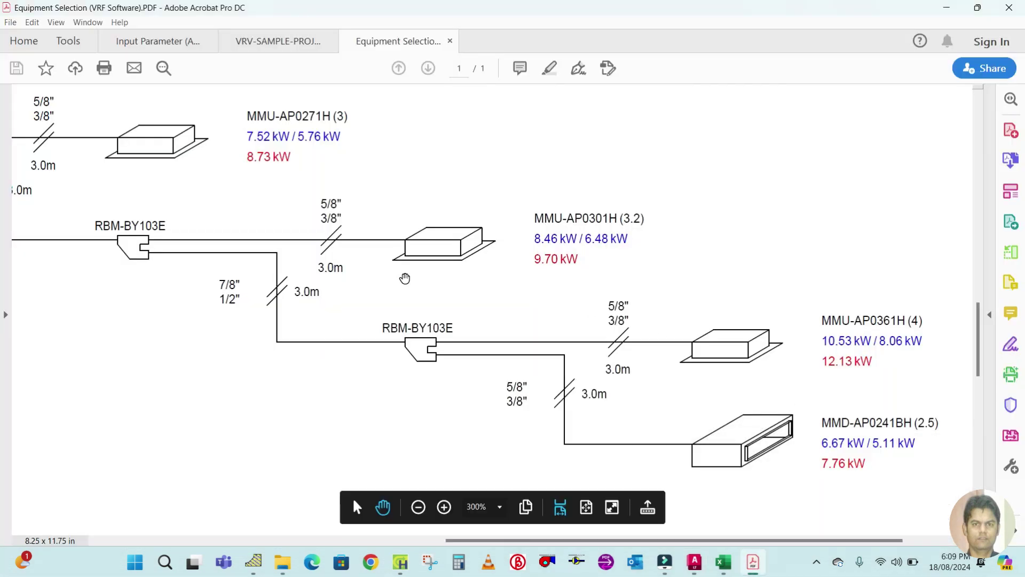
left_click_drag(405, 278, 546, 337)
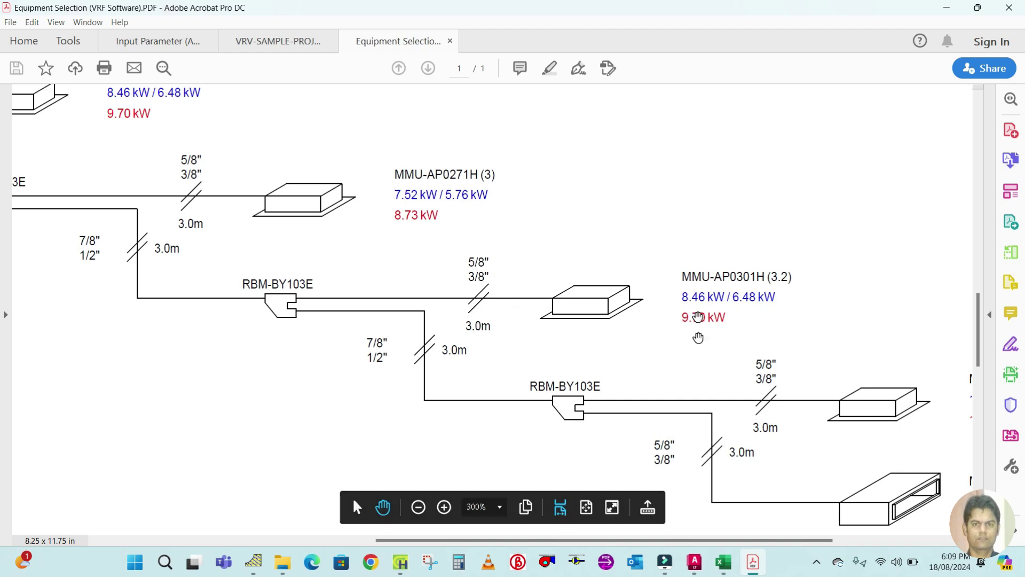
left_click(721, 571)
left_click(694, 563)
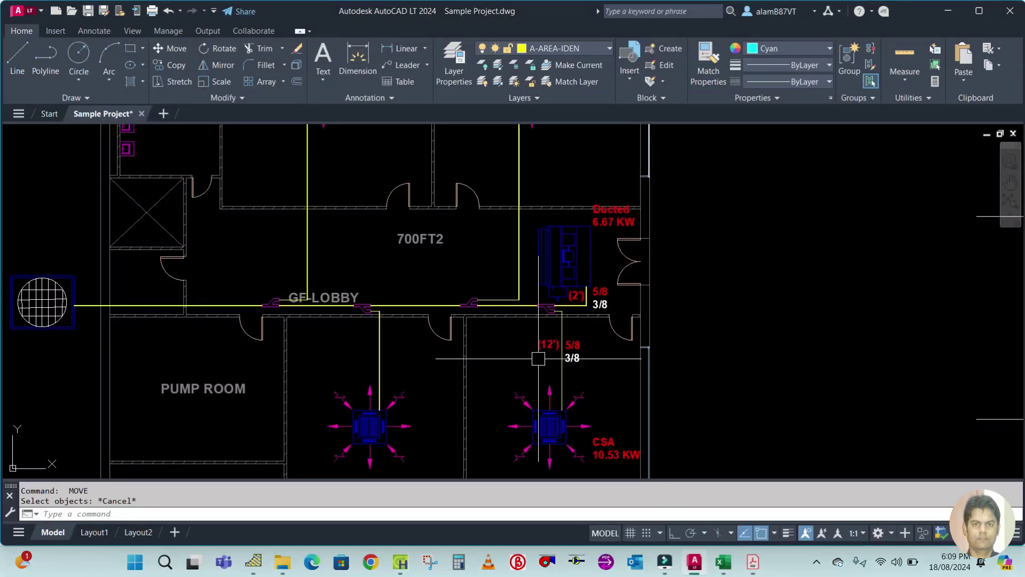
Step: Copy the CSA 10.53 KW label up beside the cassette unit in GF-COMPUTER ROOM
scroll(547, 299, "down", 3)
scroll(548, 282, "up", 3)
scroll(548, 281, "up", 3)
scroll(604, 309, "down", 3)
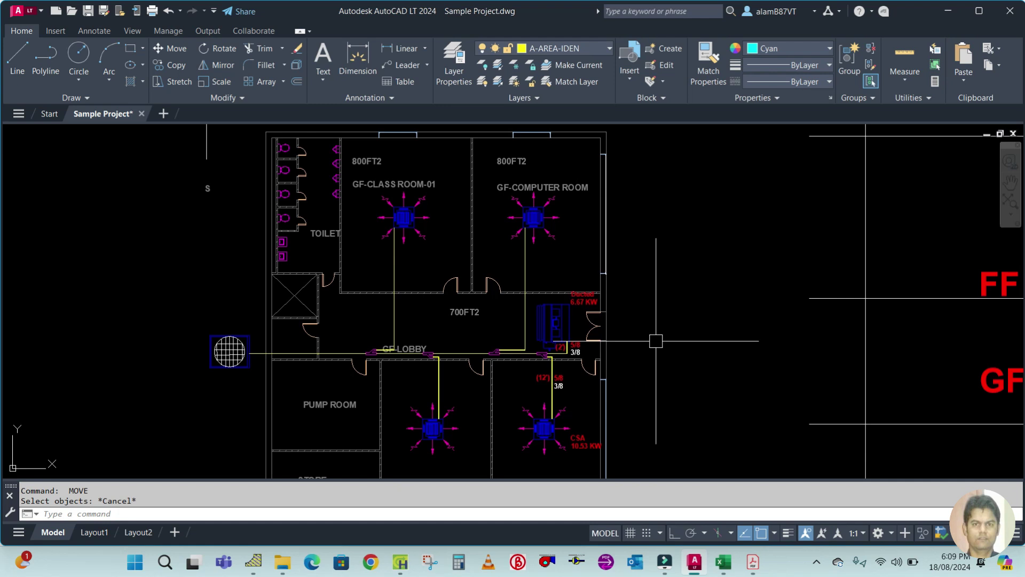
type("co")
key("Return")
left_click(584, 432)
key("Return")
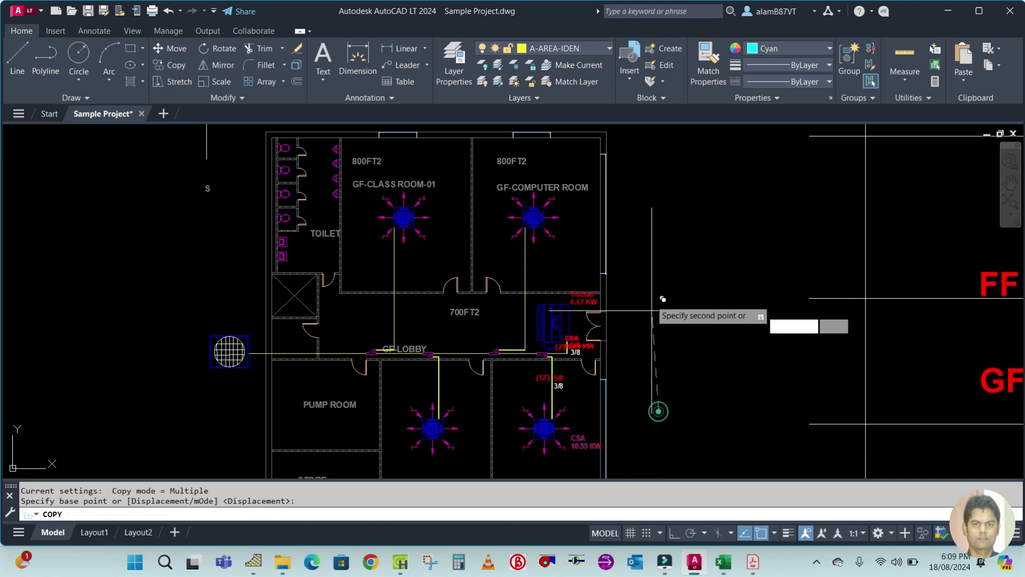
left_click(658, 411)
left_click(662, 182)
key("Escape")
Step: Change the capacity in the copied GF-COMPUTER ROOM label to 8.46 KW
scroll(584, 222, "up", 4)
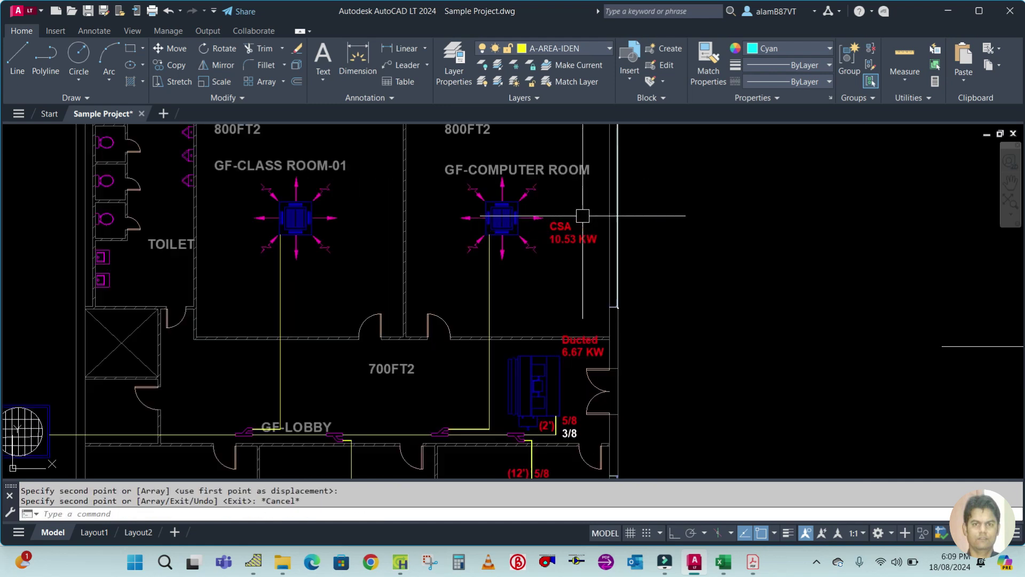
double_click(545, 257)
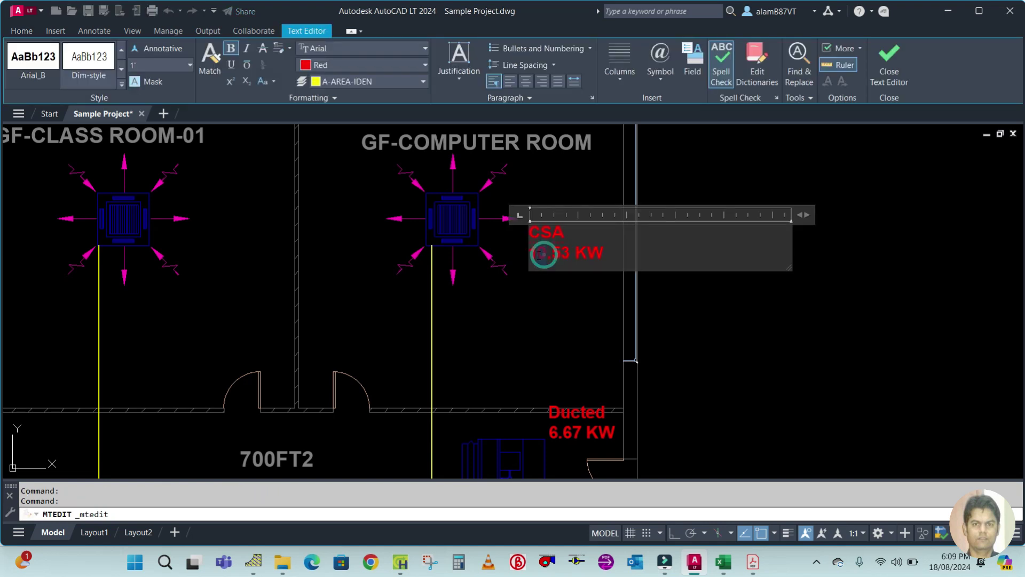
type("8")
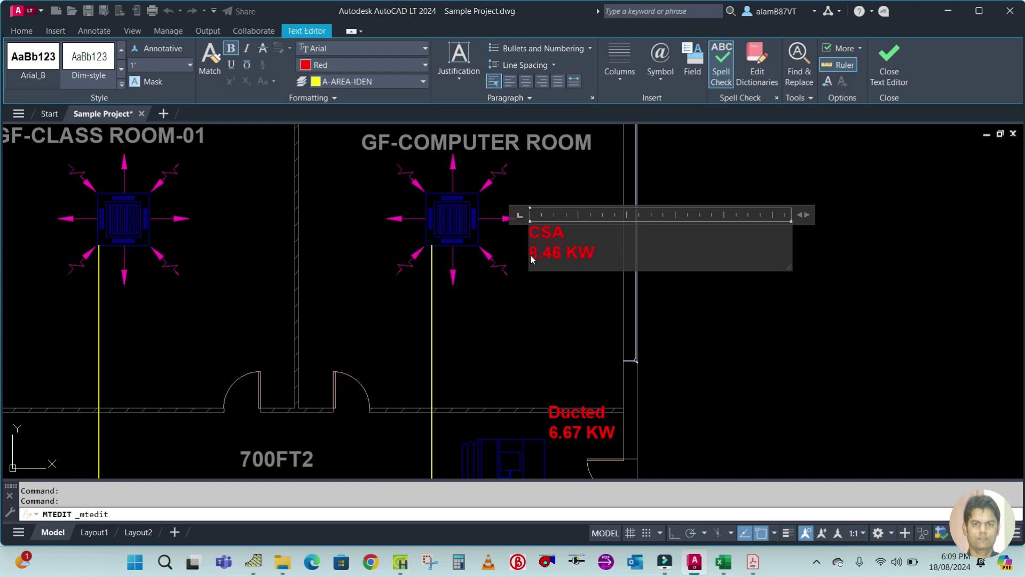
Step: Copy the (12') length and 5/8, 3/8 pipe size labels from the GF-CLASS ROOM-03 pipe to the GF-COMPUTER ROOM pipe
key("Escape")
scroll(562, 253, "down", 5)
scroll(544, 369, "up", 5)
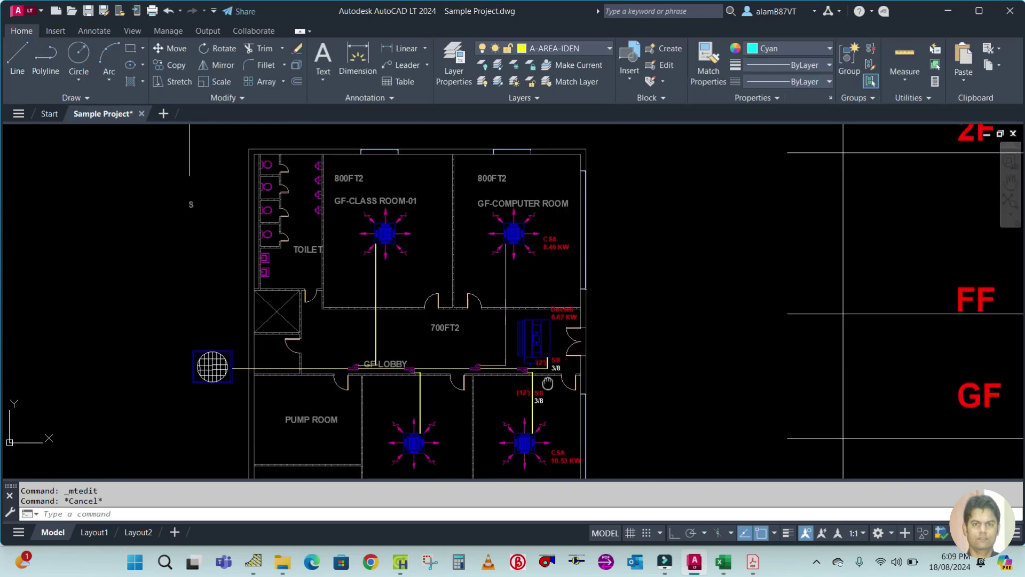
type("co")
key("Return")
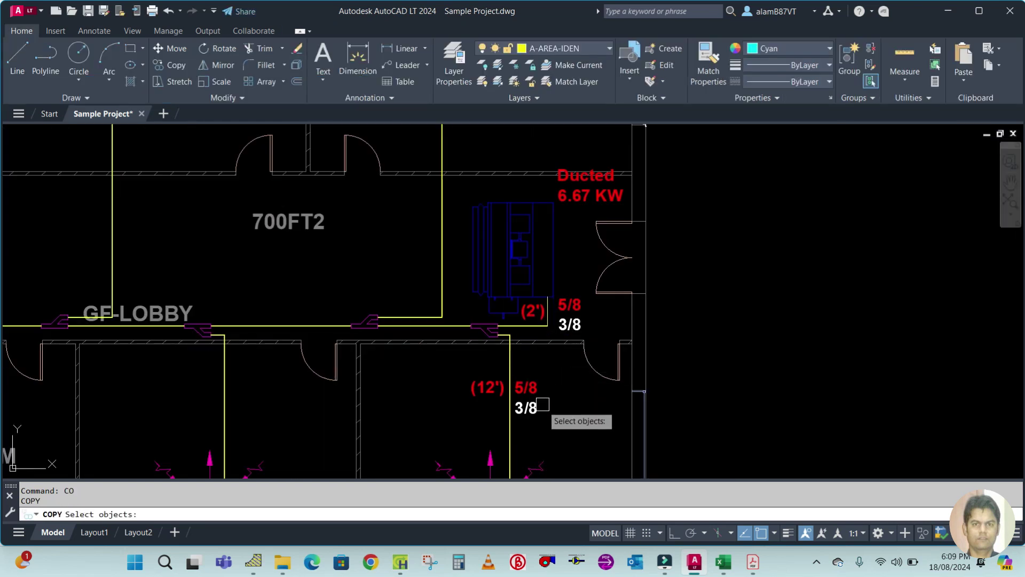
left_click(542, 415)
left_click(526, 390)
left_click(485, 389)
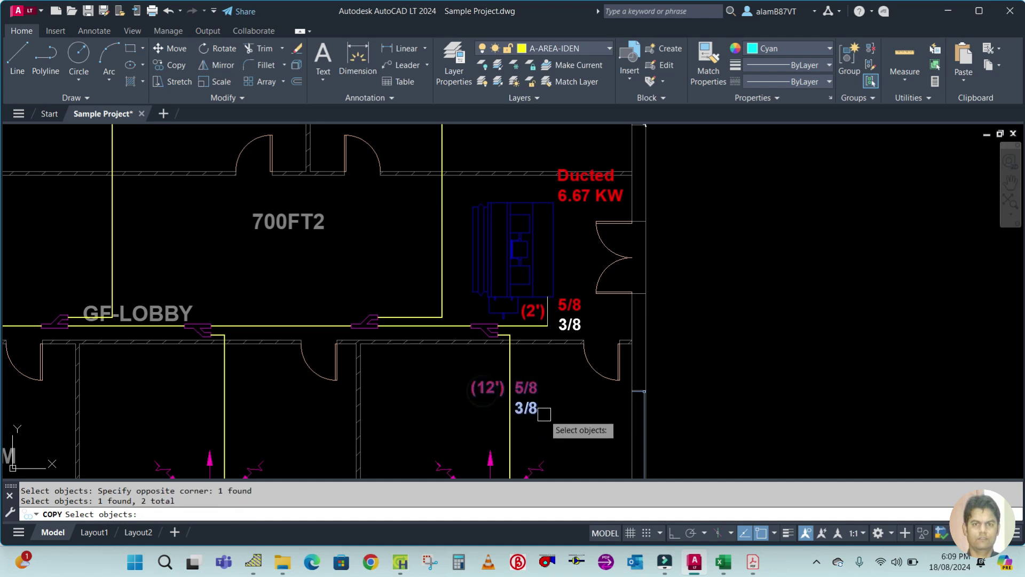
key("Return")
left_click(555, 416)
scroll(554, 416, "down", 2)
scroll(533, 259, "up", 4)
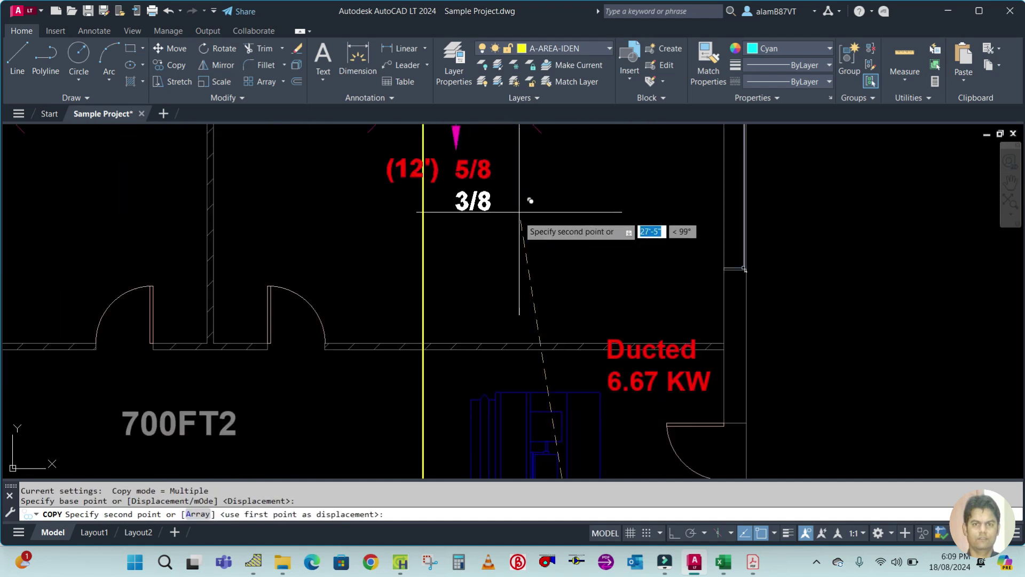
left_click(500, 271)
key("Escape")
Step: Measure the branch pipe from the GF-COMPUTER ROOM cassette down and across to its branch joint in the lobby, using multiple points
scroll(538, 257, "down", 3)
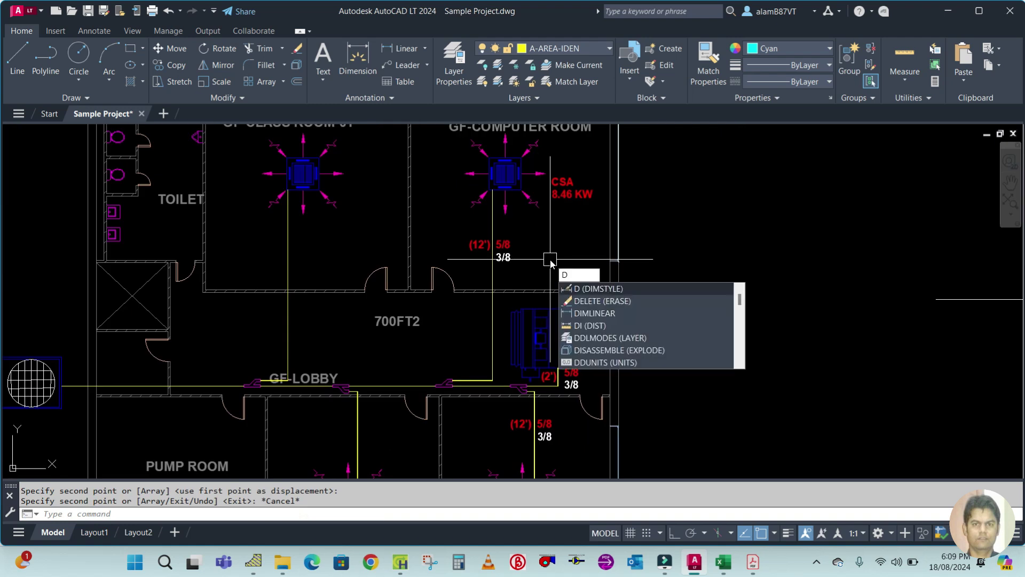
type("i")
key("Return")
scroll(508, 203, "up", 4)
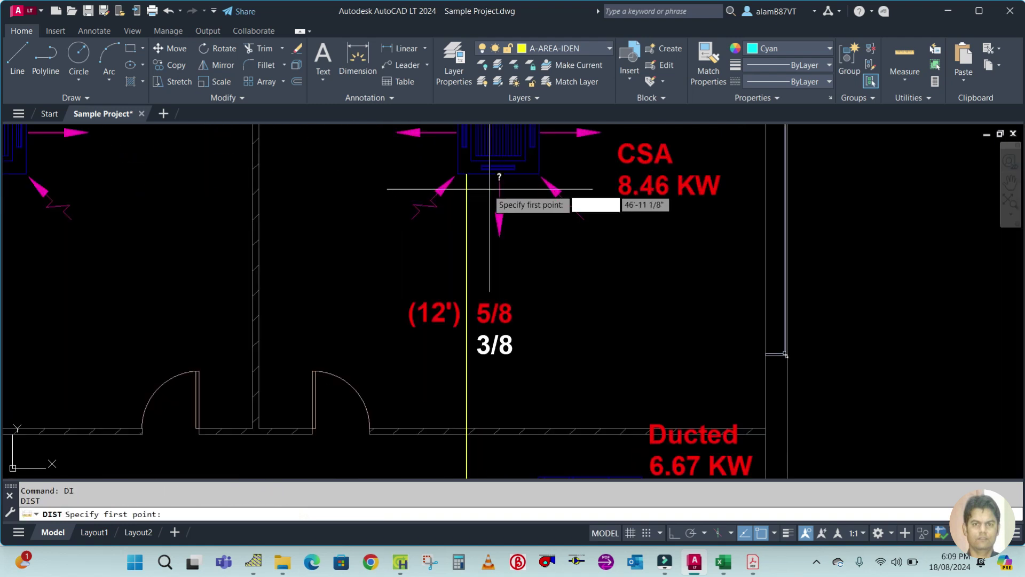
left_click(466, 174)
scroll(470, 316, "down", 3)
type("m")
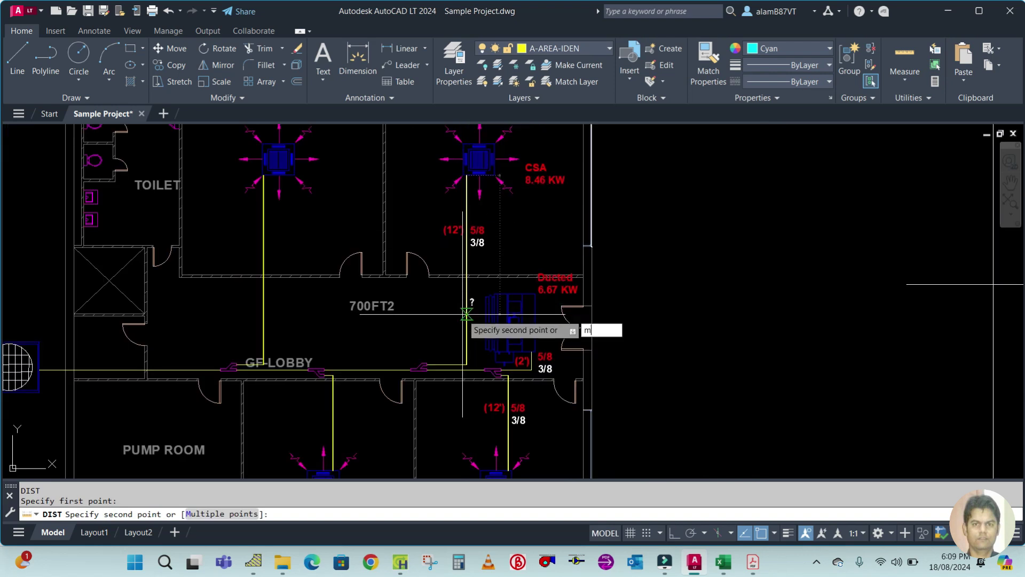
key("Return")
scroll(466, 347, "up", 2)
scroll(465, 379, "up", 5)
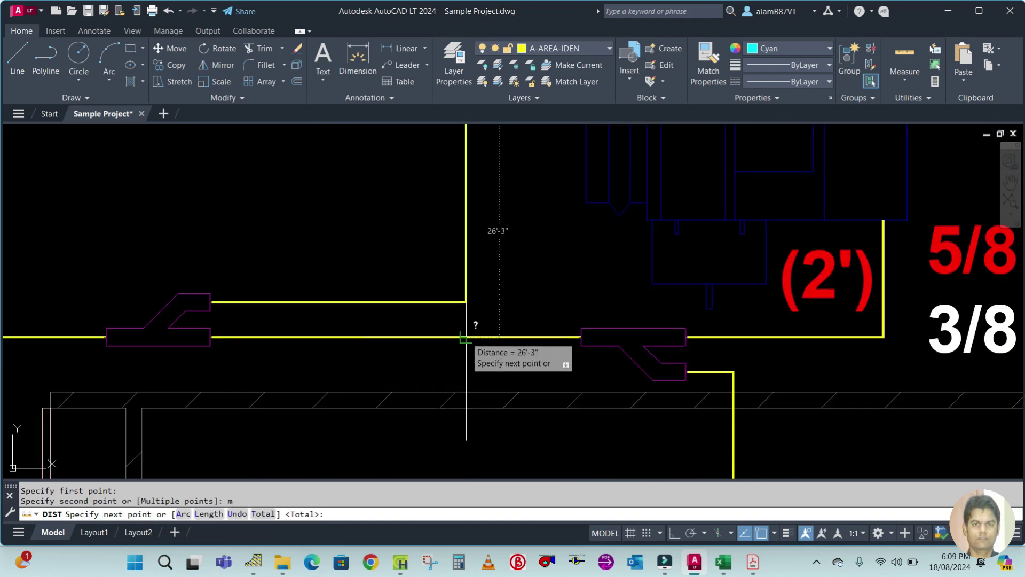
left_click(468, 303)
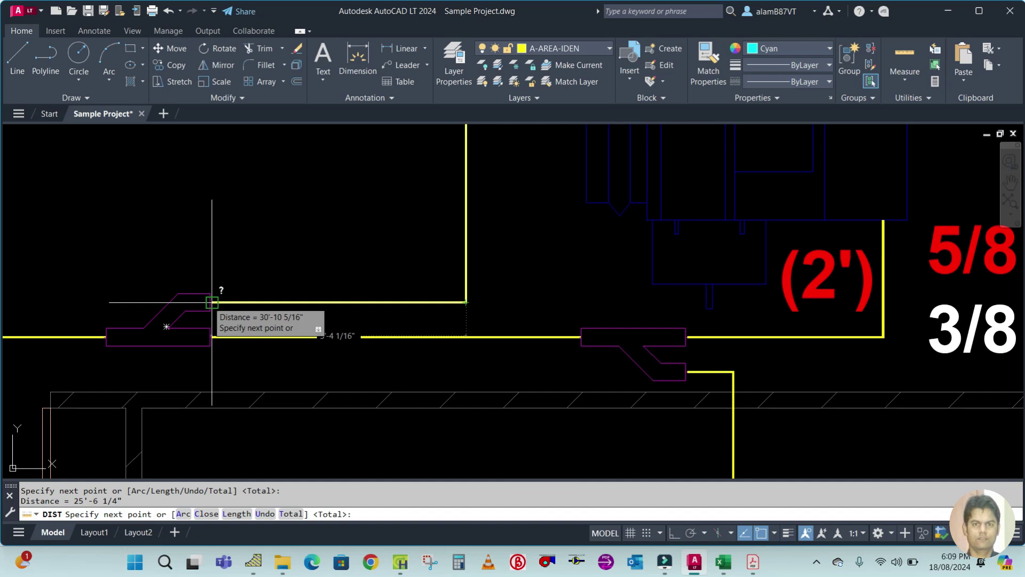
key("Escape")
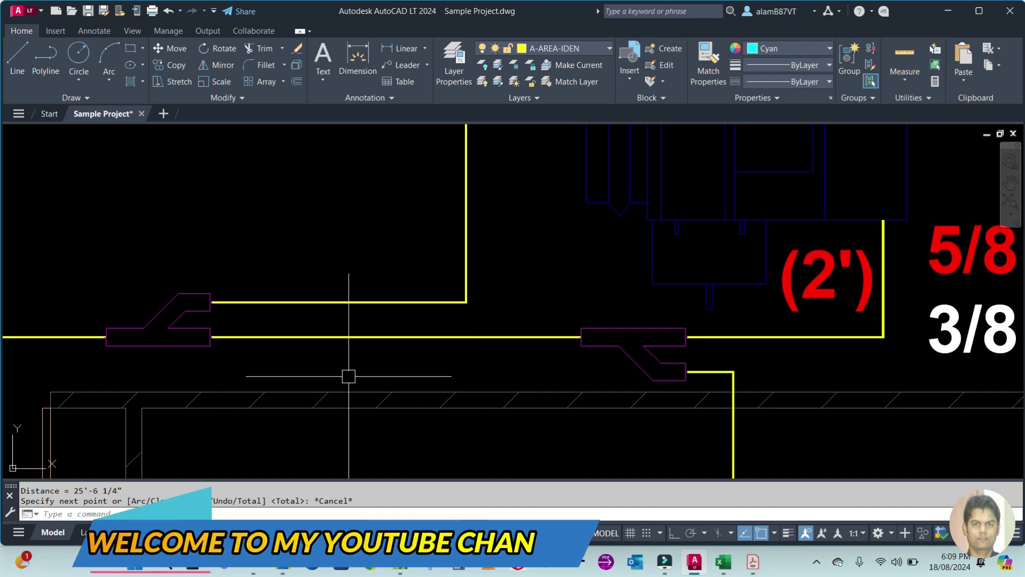
Step: Change the copied length label beside the GF-COMPUTER ROOM pipe to (30')
scroll(352, 378, "down", 6)
scroll(315, 220, "up", 3)
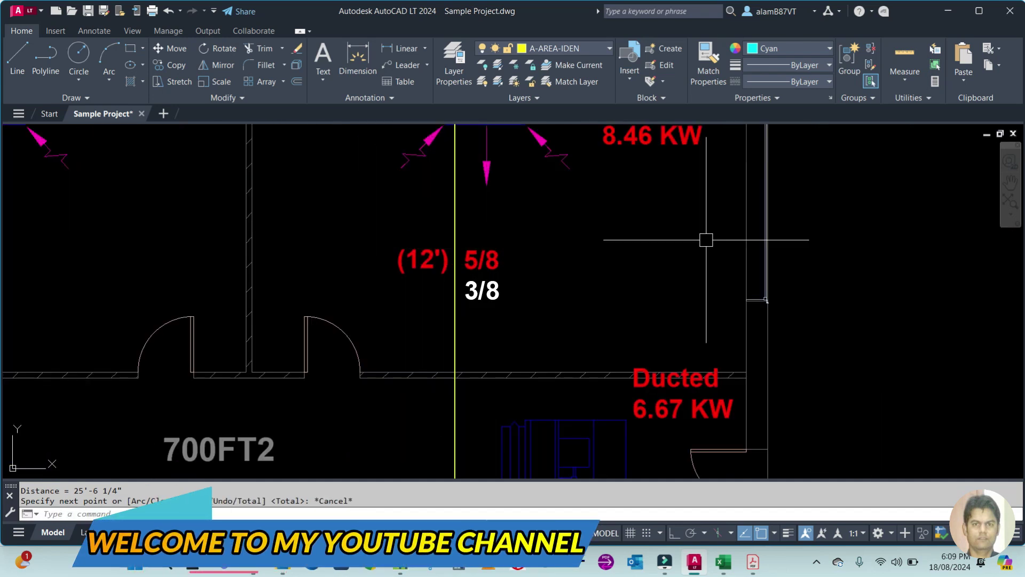
left_click(425, 258)
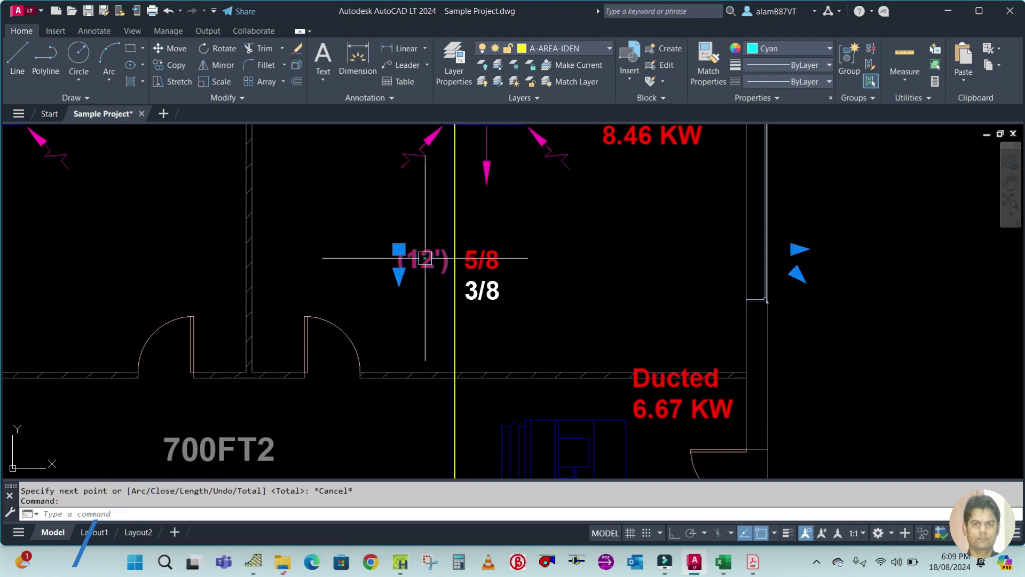
double_click(426, 258)
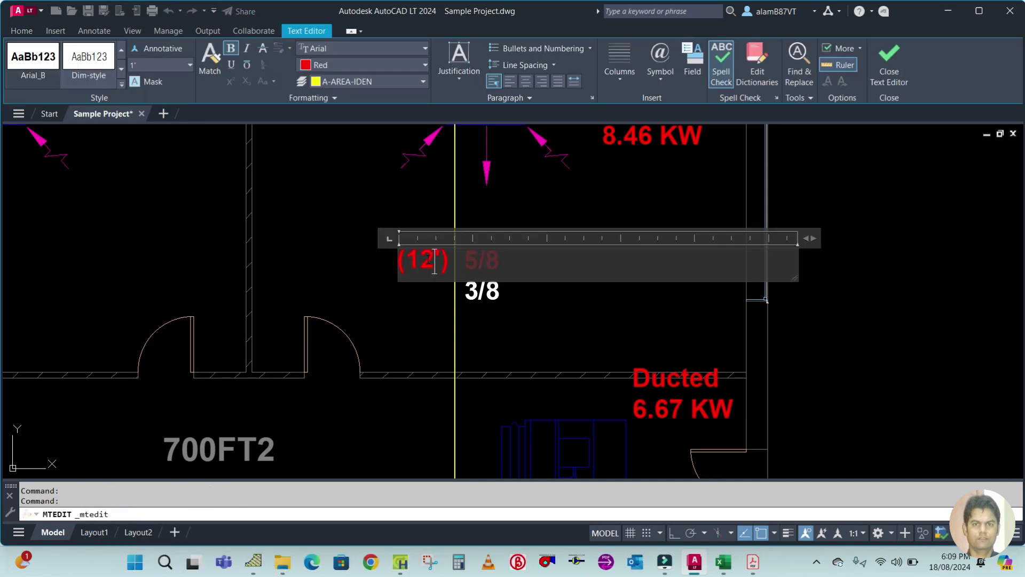
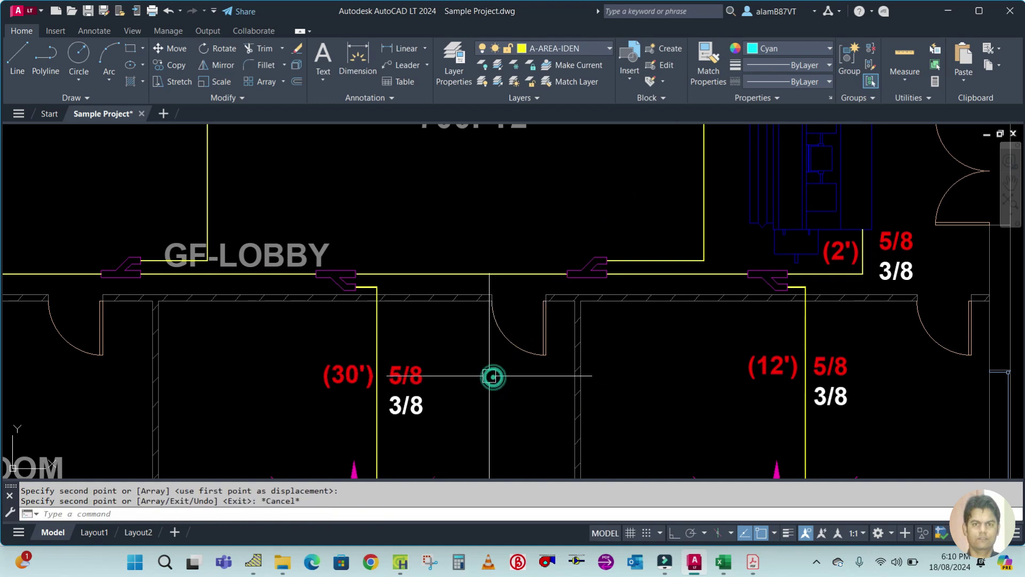
Step: Copy the CSA 10.53 KW label from the GF-CLASS ROOM-03 cassette to just below the cassette in GF-CLASS ROOM-02
key("Return")
scroll(487, 334, "down", 2)
left_click(672, 427)
key("Return")
left_click(826, 399)
scroll(602, 452, "up", 2)
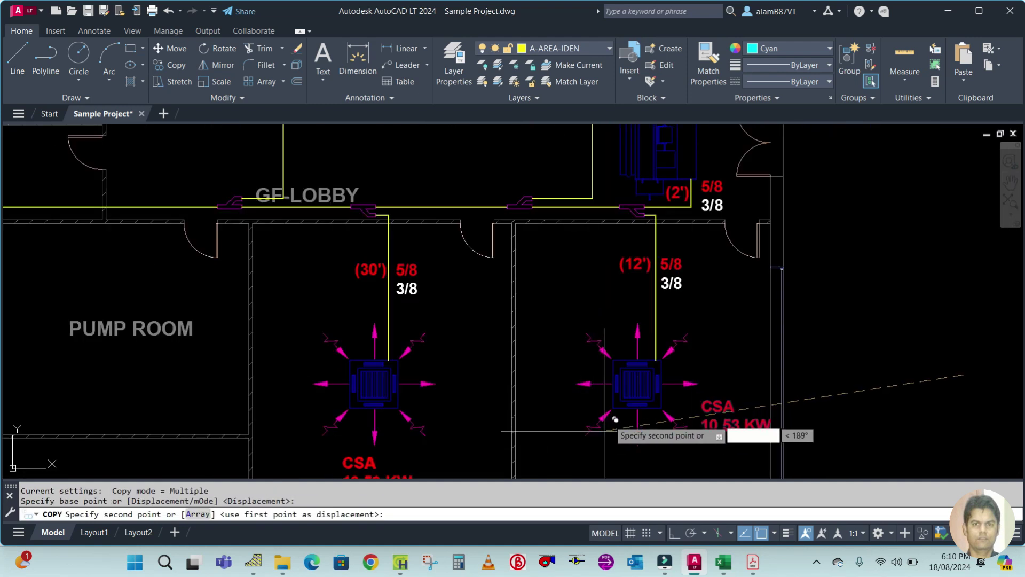
scroll(665, 214, "down", 2)
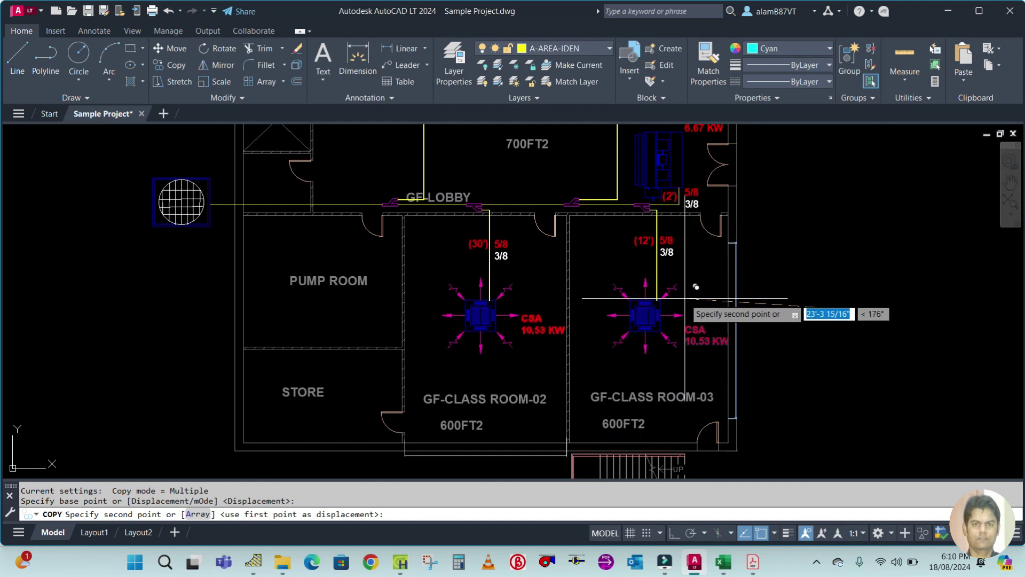
left_click(676, 339)
key("Escape")
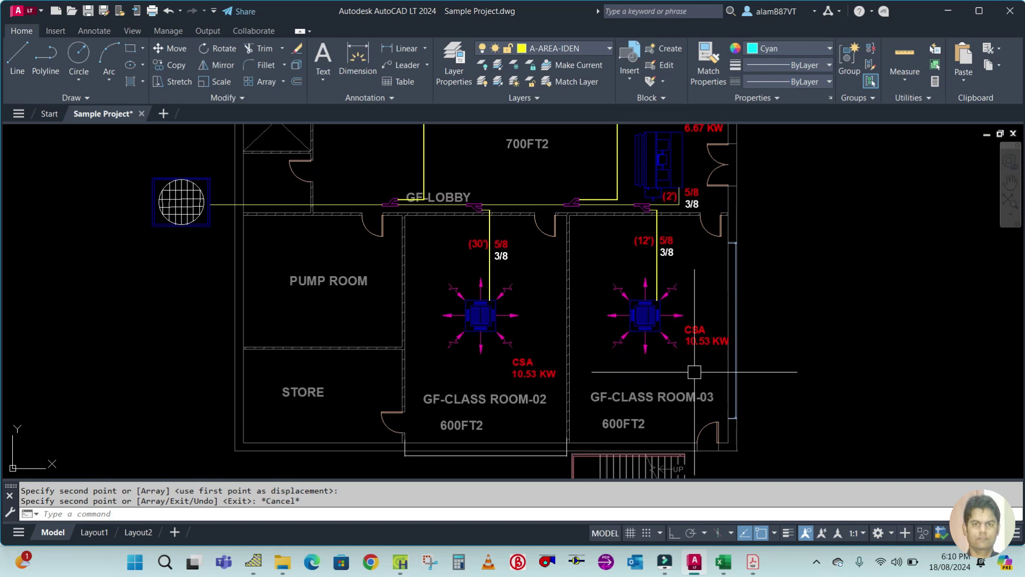
Step: Extend the unit name in the GF-CLASS ROOM-03 cassette label to CSA-01
scroll(695, 372, "down", 1)
scroll(688, 360, "up", 5)
left_click(677, 296)
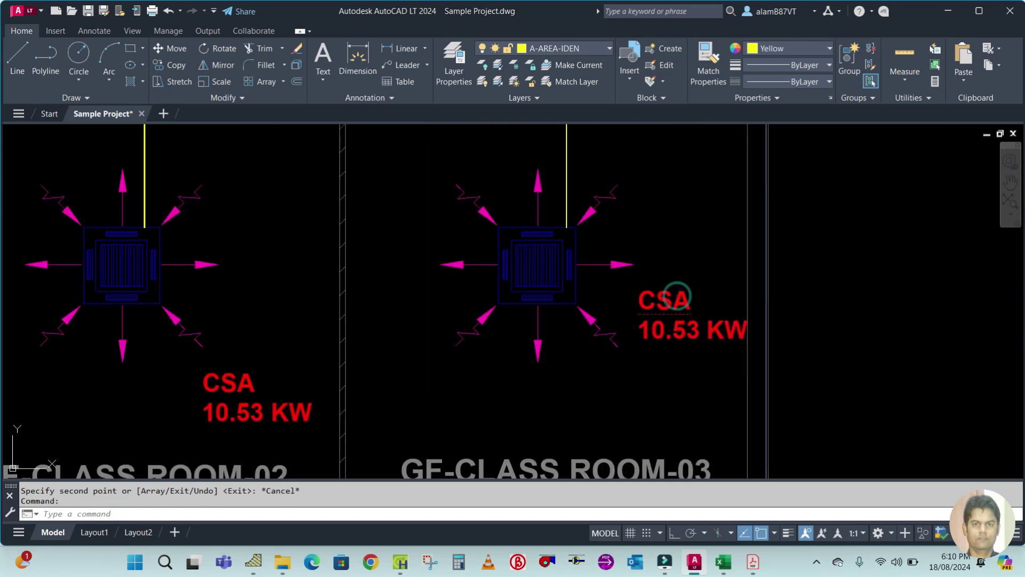
double_click(697, 298)
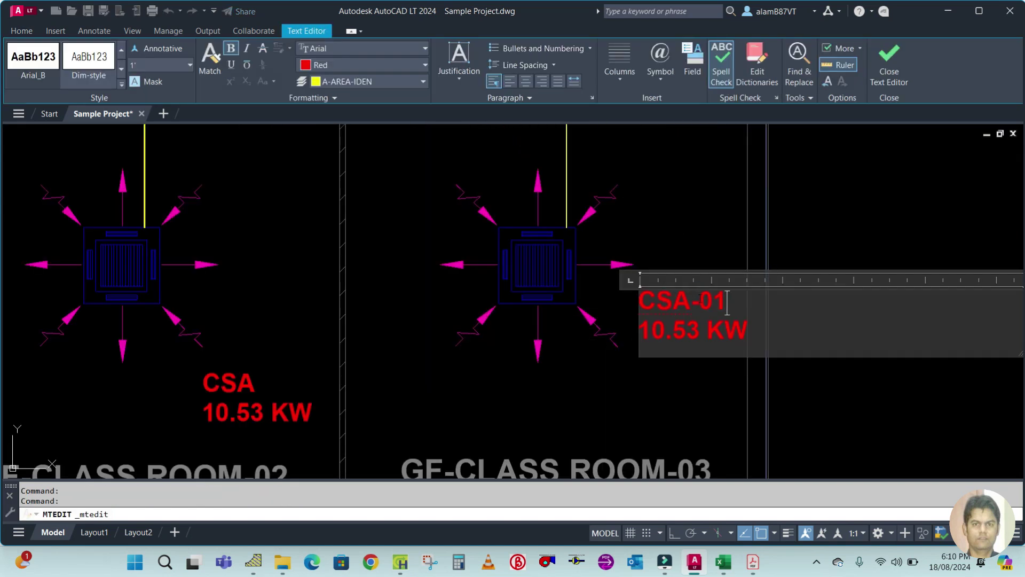
key("Escape")
Step: Change the GF-CLASS ROOM-02 label to CSA-03 and 8.46 KW, consulting the equipment selection schematic in Acrobat for the capacity
left_click(229, 395)
double_click(251, 384)
left_click(259, 380)
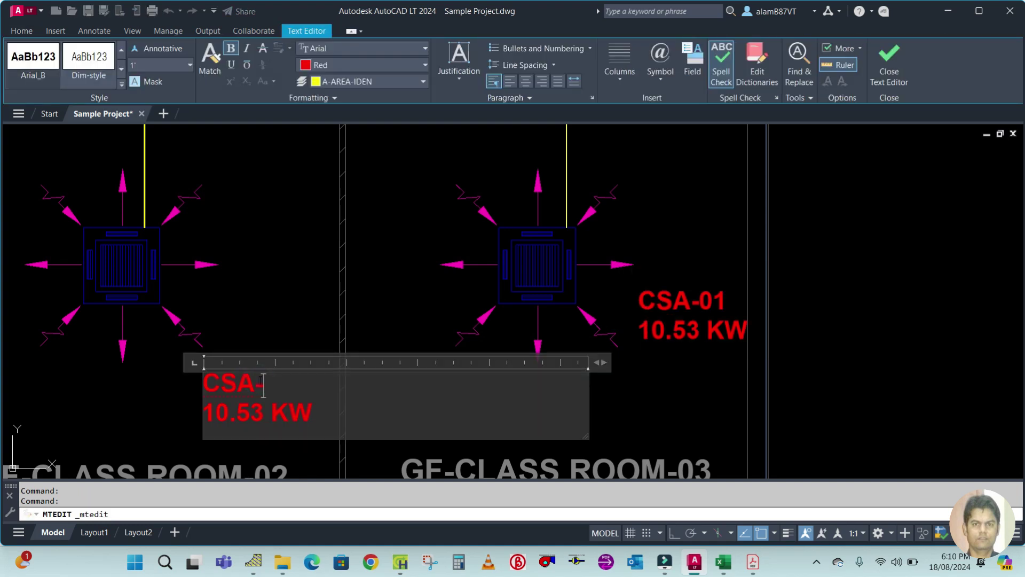
left_click(750, 563)
left_click(859, 471)
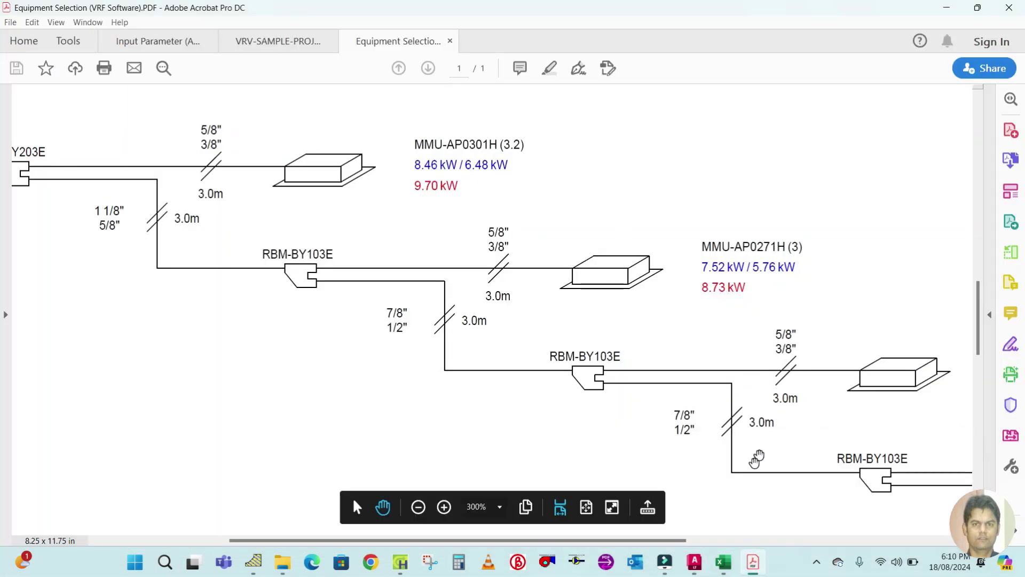
left_click(694, 562)
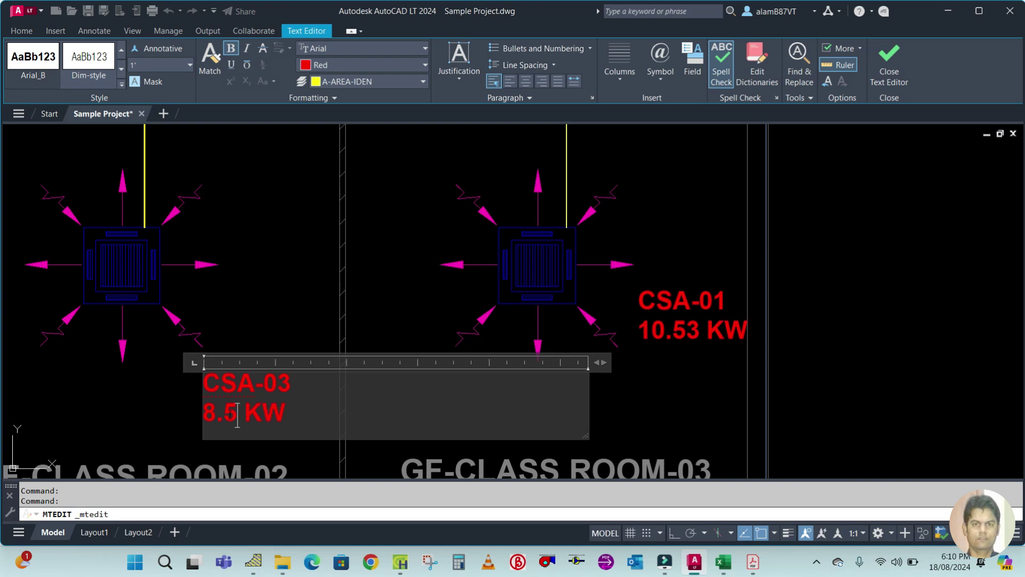
left_click(268, 340)
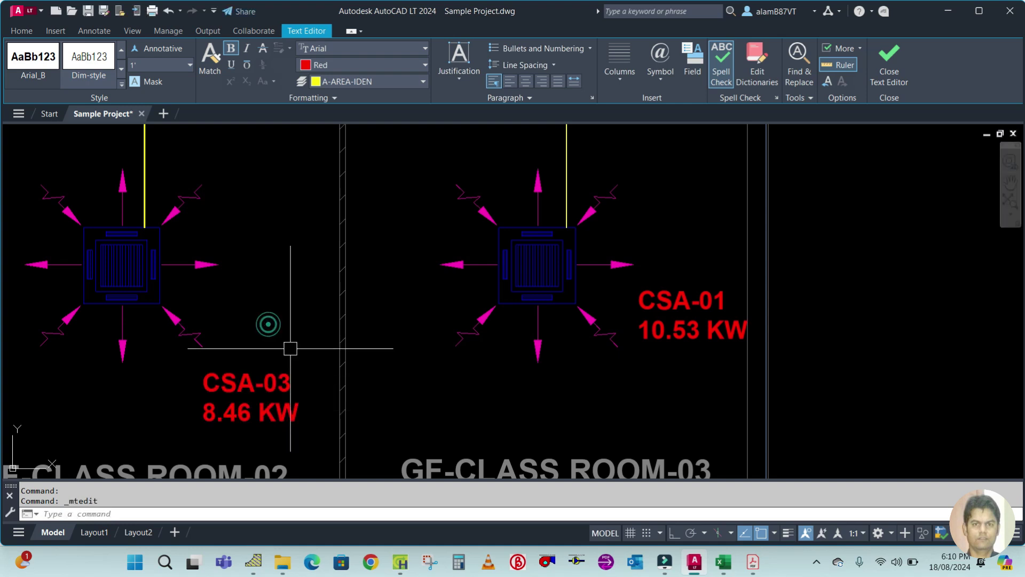
Step: Check the cassette capacities in the Acrobat equipment selection schematic against the plan's unit order, then return to the AutoCAD plan
scroll(206, 357, "down", 10)
scroll(389, 278, "up", 8)
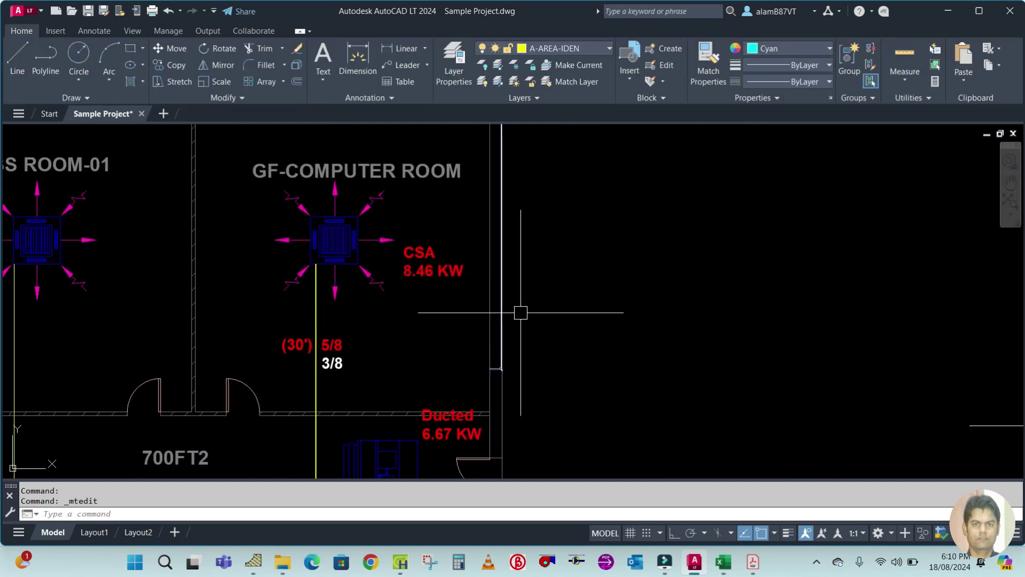
scroll(630, 293, "down", 4)
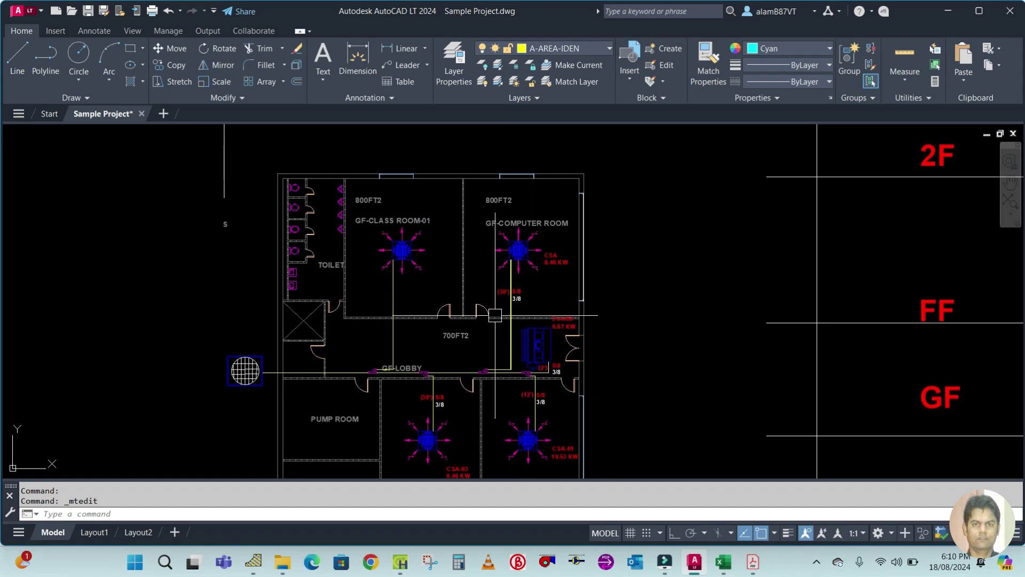
left_click(753, 562)
left_click(830, 487)
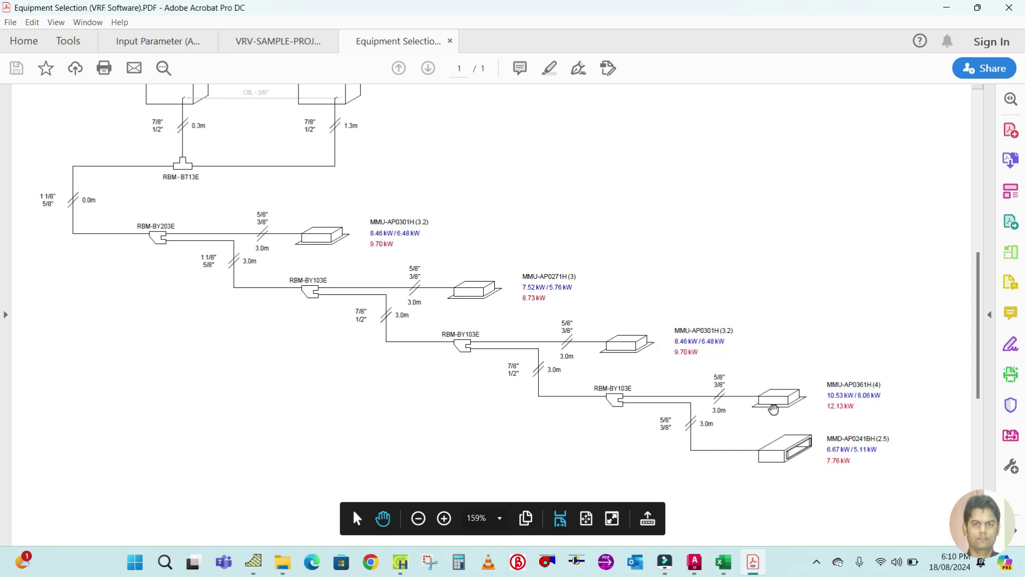
scroll(515, 297, "up", 2, "ctrl")
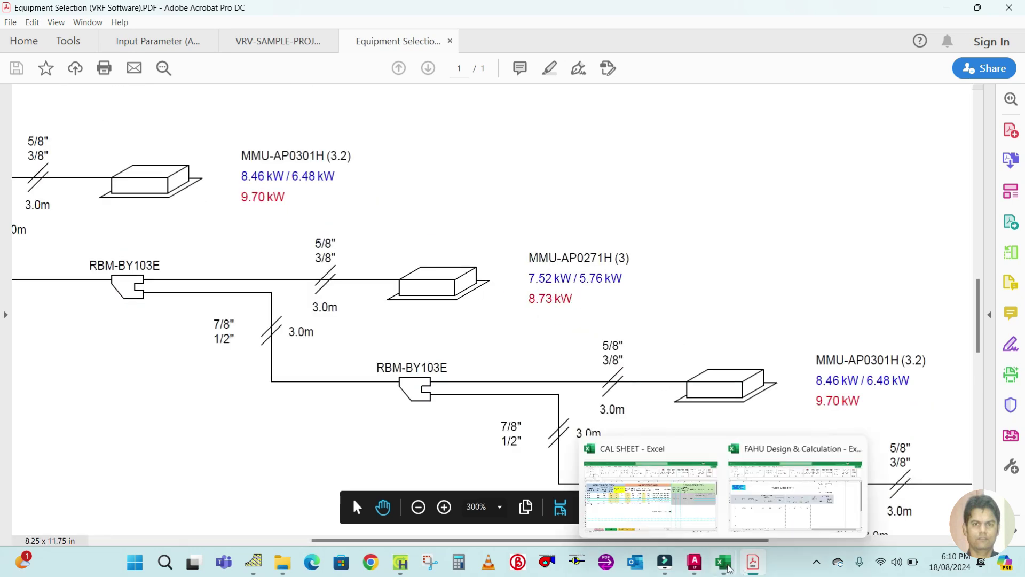
left_click(695, 561)
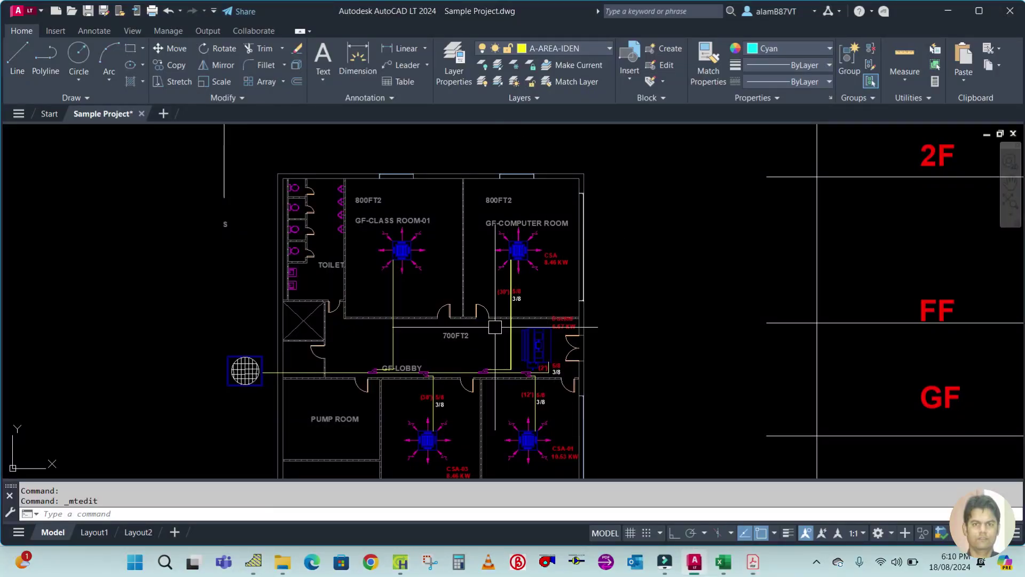
Step: Correct the capacity in the GF-CLASS ROOM-02 cassette's CSA-03 label to 7.52 KW
scroll(455, 436, "up", 4)
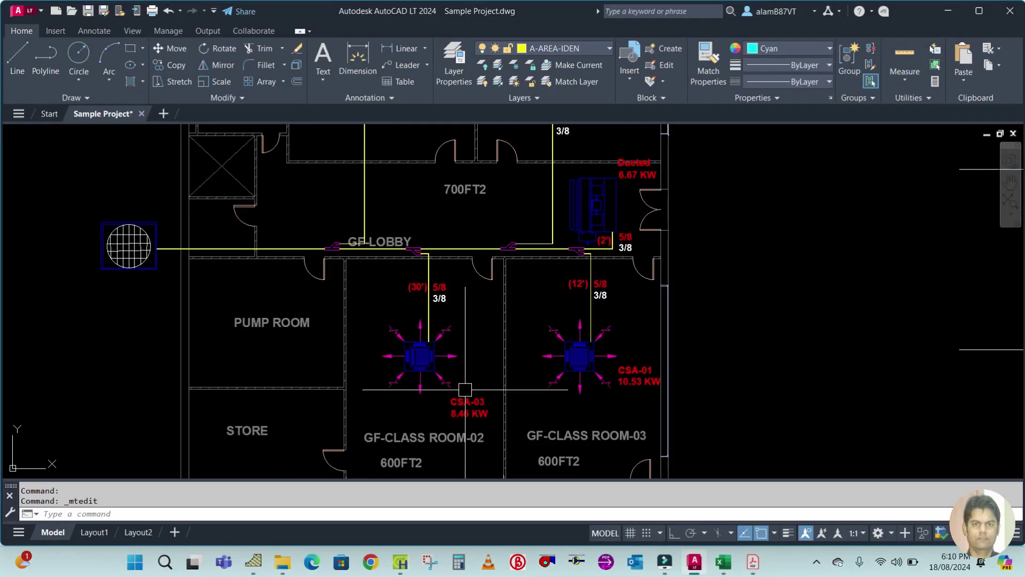
left_click(460, 426)
double_click(460, 426)
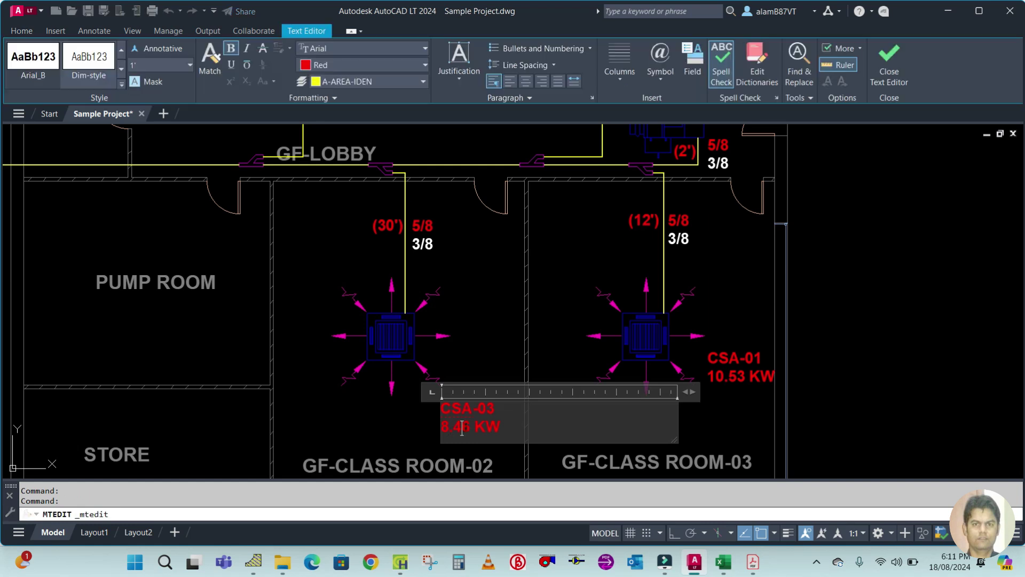
type("7.52")
left_click(434, 423)
key("Escape")
Step: Extend the unit name in the GF-COMPUTER ROOM cassette label to CSA-02
scroll(425, 417, "down", 5)
scroll(521, 213, "up", 6)
left_click(603, 219)
double_click(609, 204)
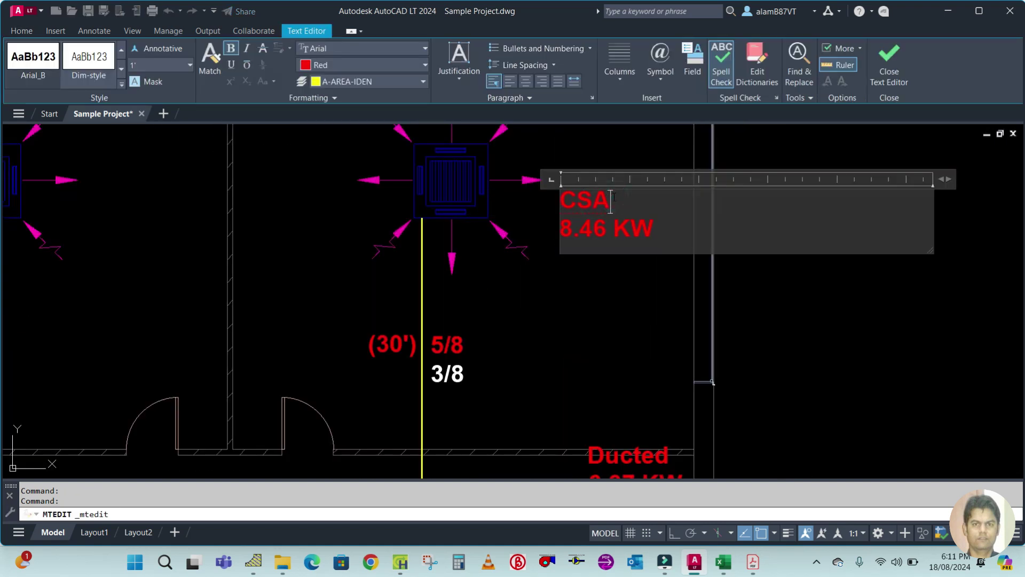
left_click(577, 289)
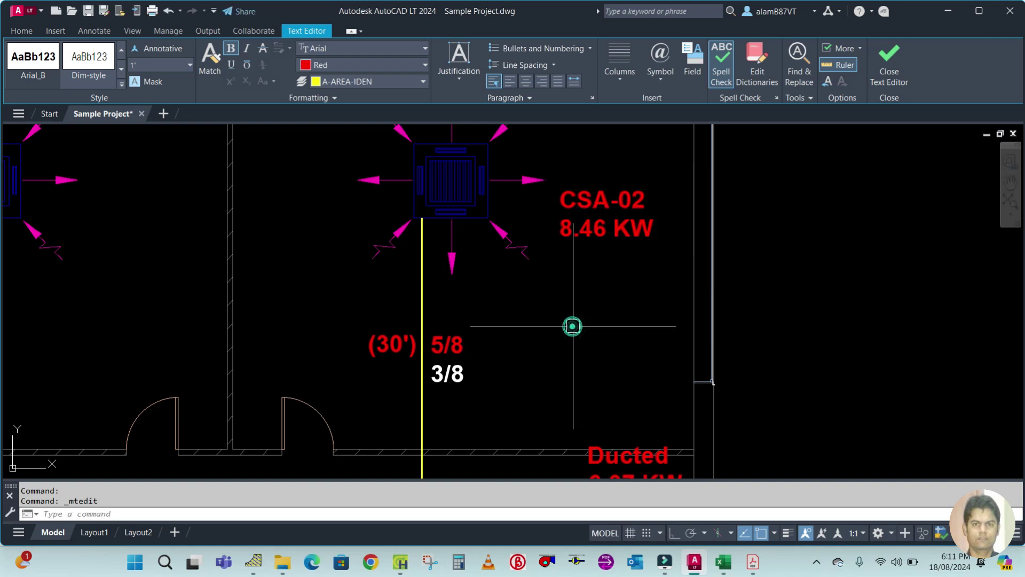
Step: Check the first branch's pipe sizes and cassette capacity in the Acrobat equipment selection schematic, then return to the AutoCAD ground-floor plan
scroll(620, 256, "down", 4)
scroll(681, 312, "down", 2)
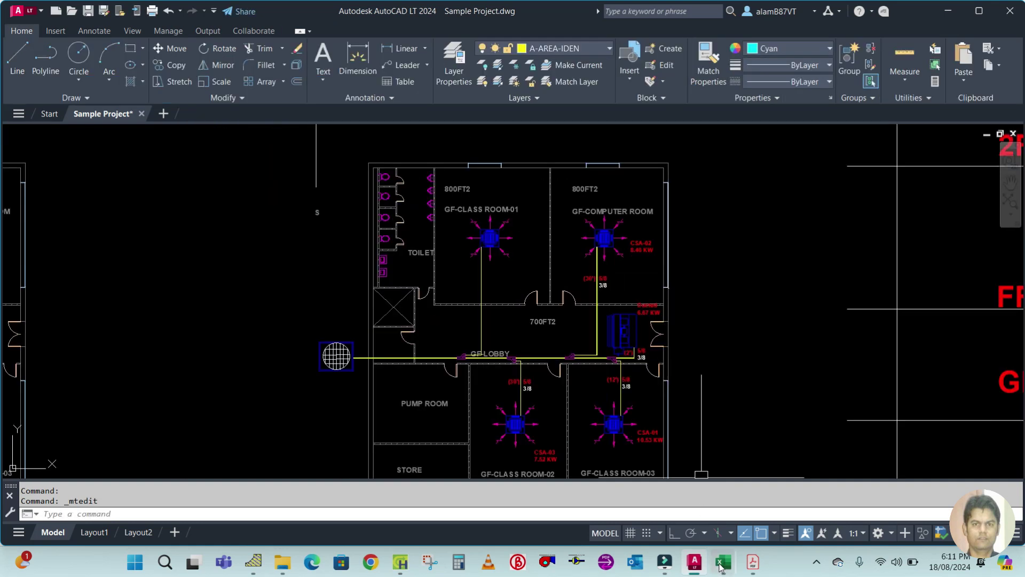
left_click(752, 562)
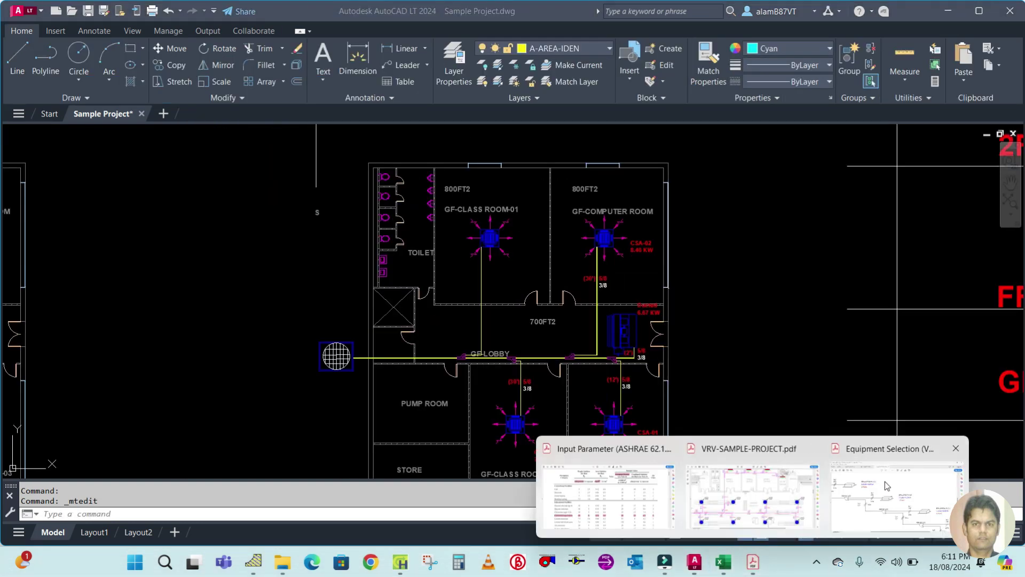
left_click(885, 485)
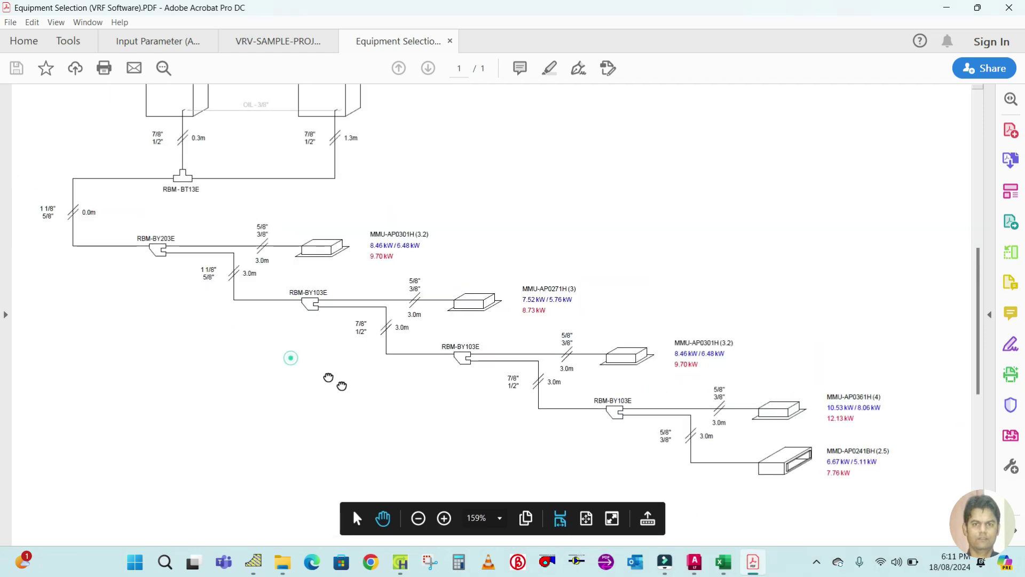
scroll(328, 366, "up", 2)
scroll(320, 348, "up", 1, "ctrl")
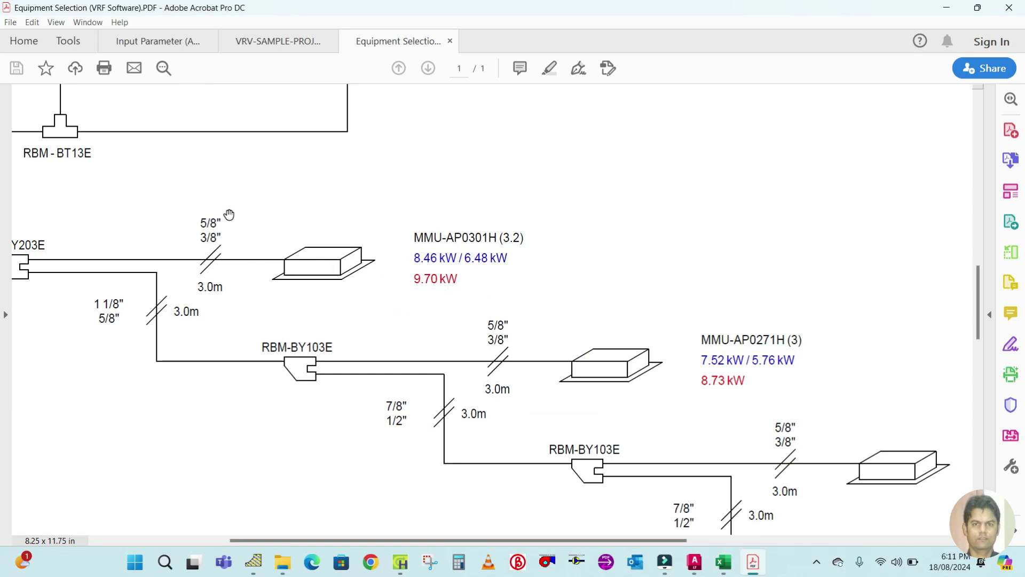
left_click(694, 561)
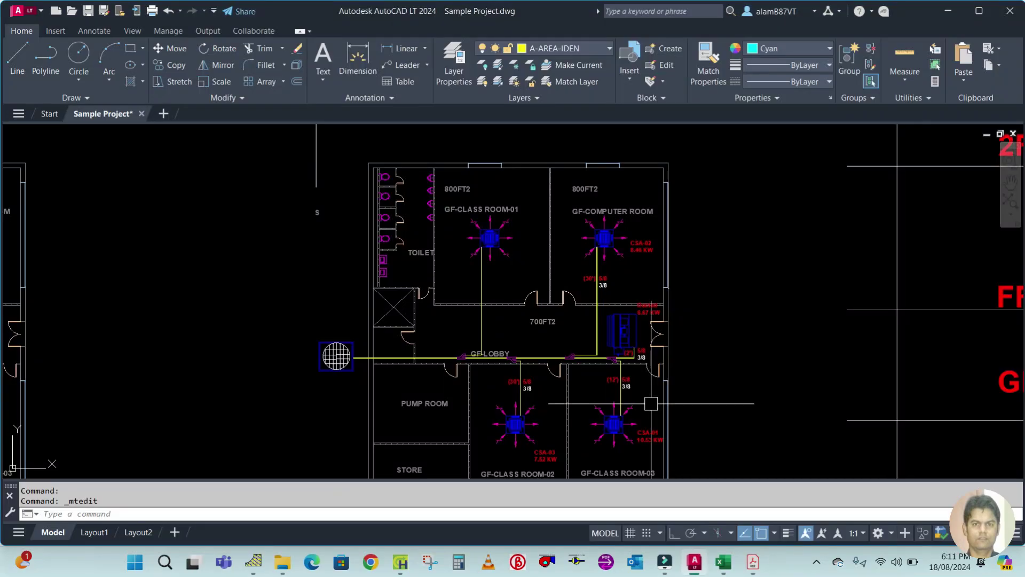
scroll(560, 374, "up", 3)
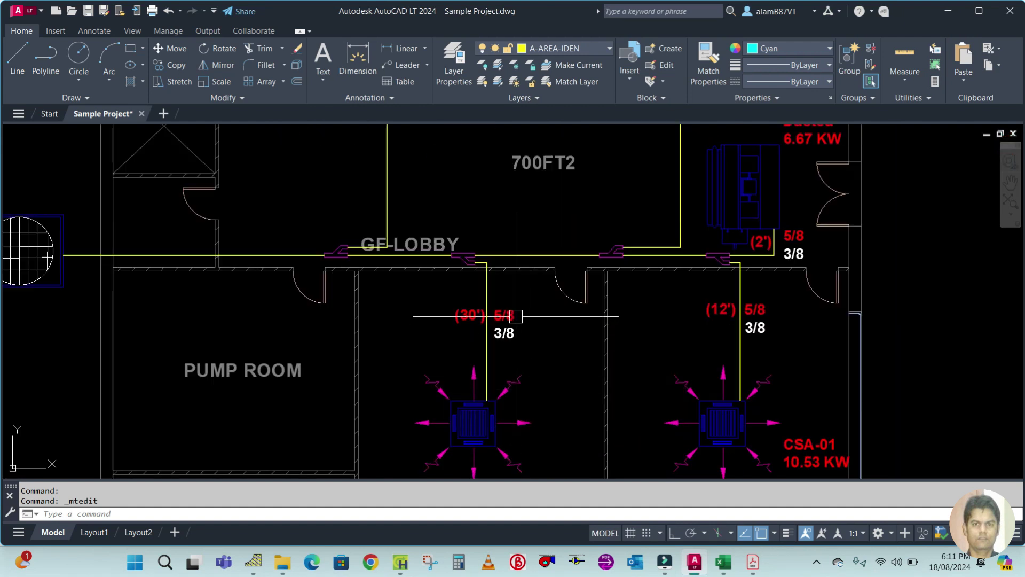
scroll(535, 354, "down", 1)
scroll(579, 430, "down", 2)
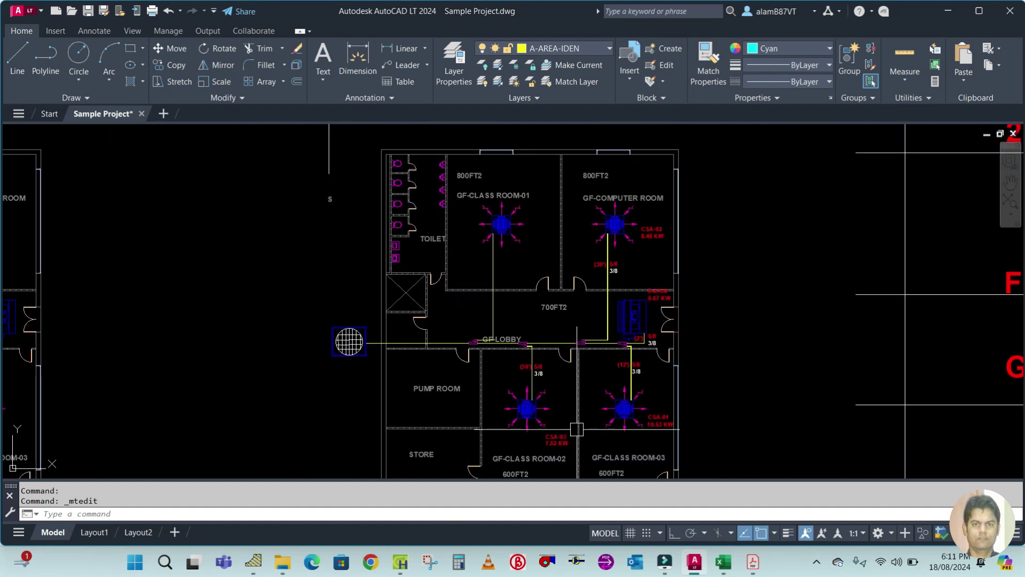
Step: Copy the GF-COMPUTER ROOM unit label, pipe length and 5/8 and 3/8 pipe sizes to the GF-CLASS ROOM-01 cassette and its branch pipe
scroll(489, 318, "up", 2)
type("o")
key("Return")
scroll(688, 240, "down", 1)
scroll(668, 239, "up", 3)
left_click(644, 233)
left_click(681, 253)
left_click(684, 247)
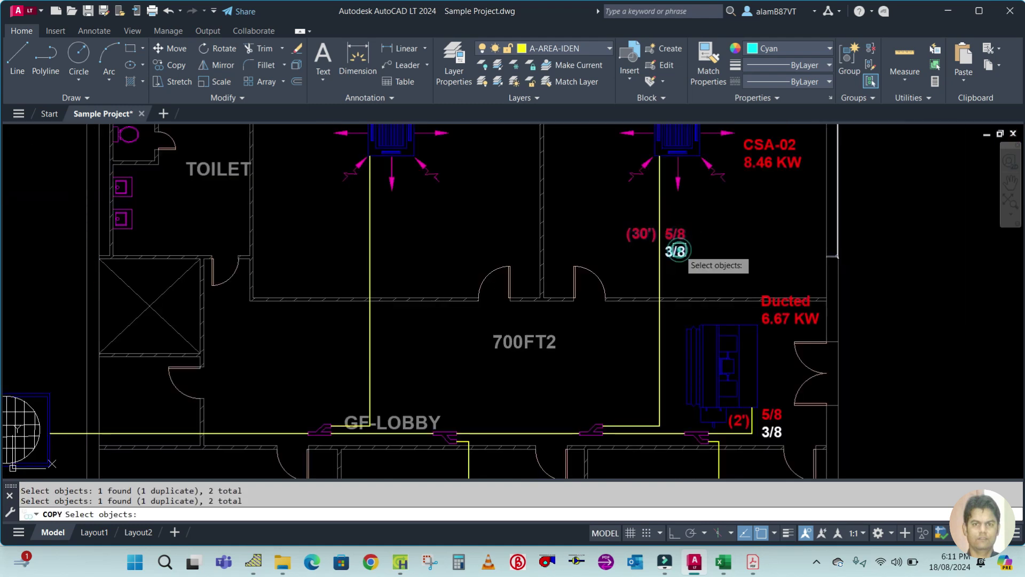
left_click(752, 155)
key("Return")
left_click(760, 246)
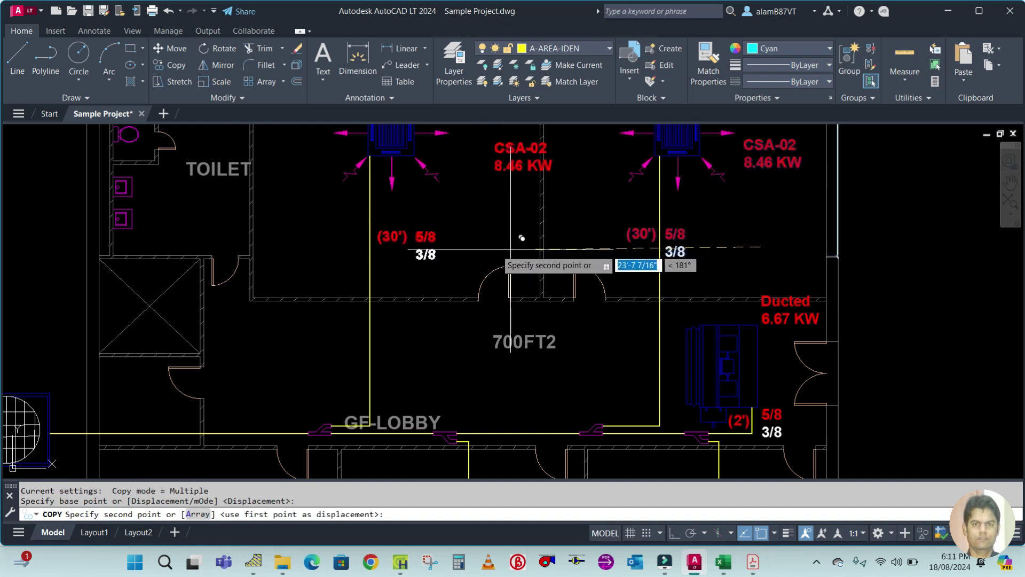
left_click(469, 246)
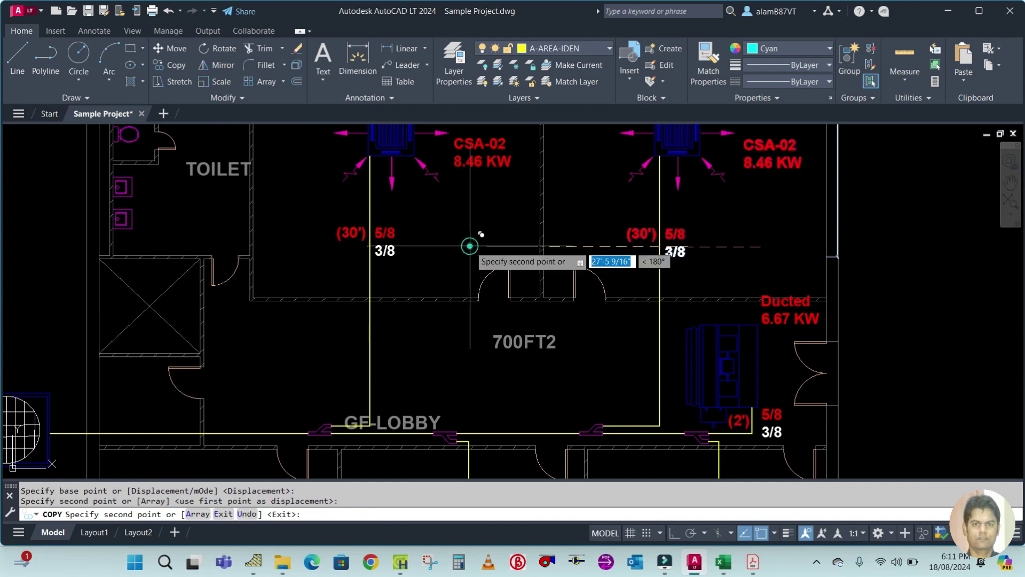
key("Escape")
Step: Rename the GF-CLASS ROOM-01 cassette's copied tag to CSA-04, checking its 8.46 KW capacity against the Acrobat equipment selection schematic
scroll(496, 283, "up", 3)
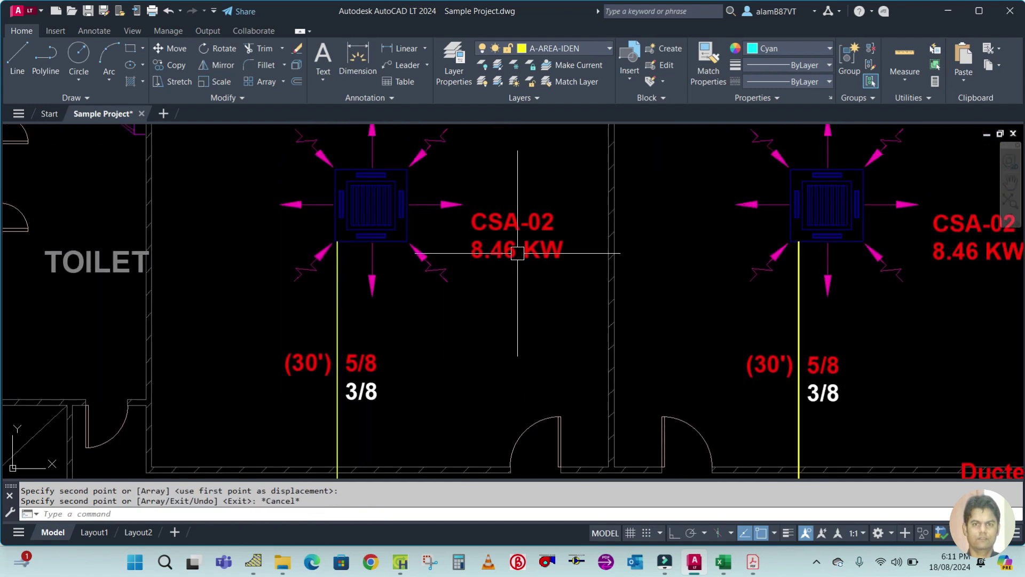
left_click(518, 254)
double_click(556, 219)
left_click(556, 218)
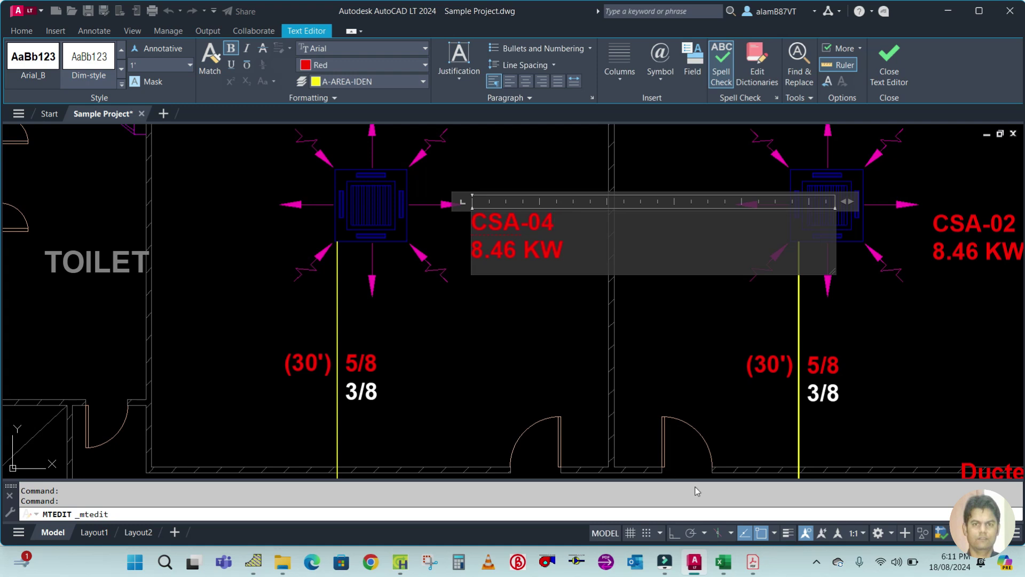
left_click(750, 562)
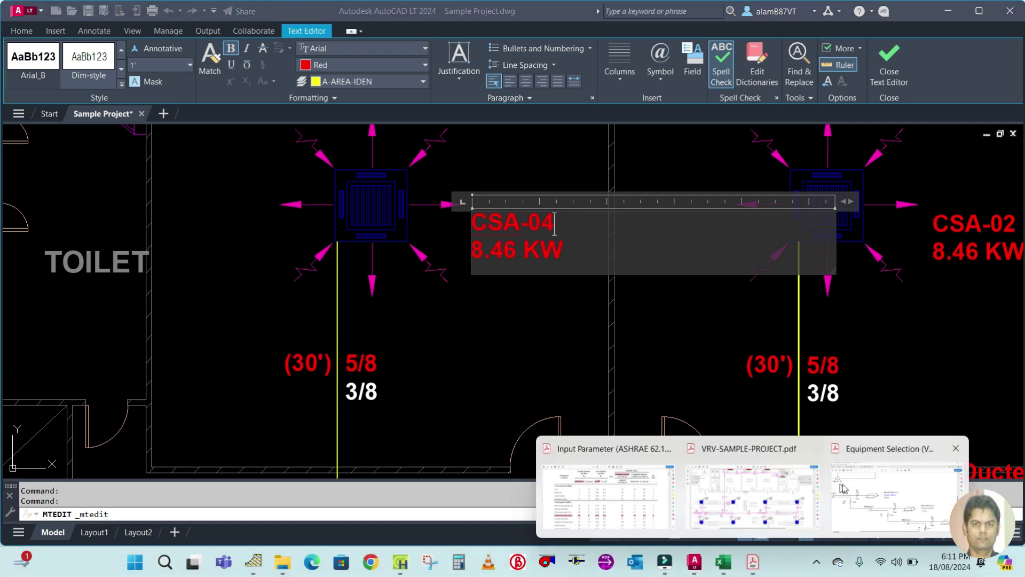
left_click(861, 488)
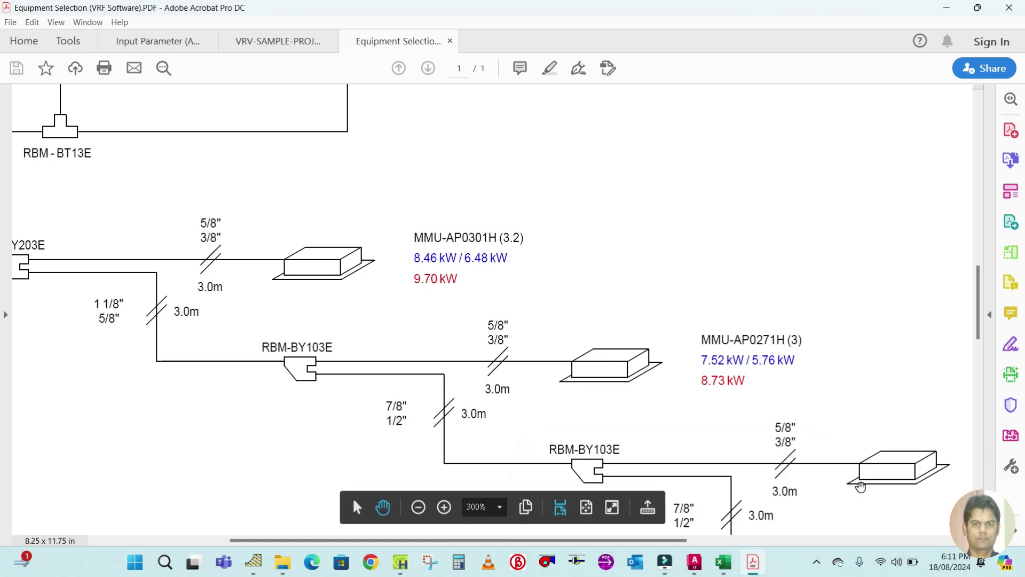
left_click_drag(502, 333, 628, 356)
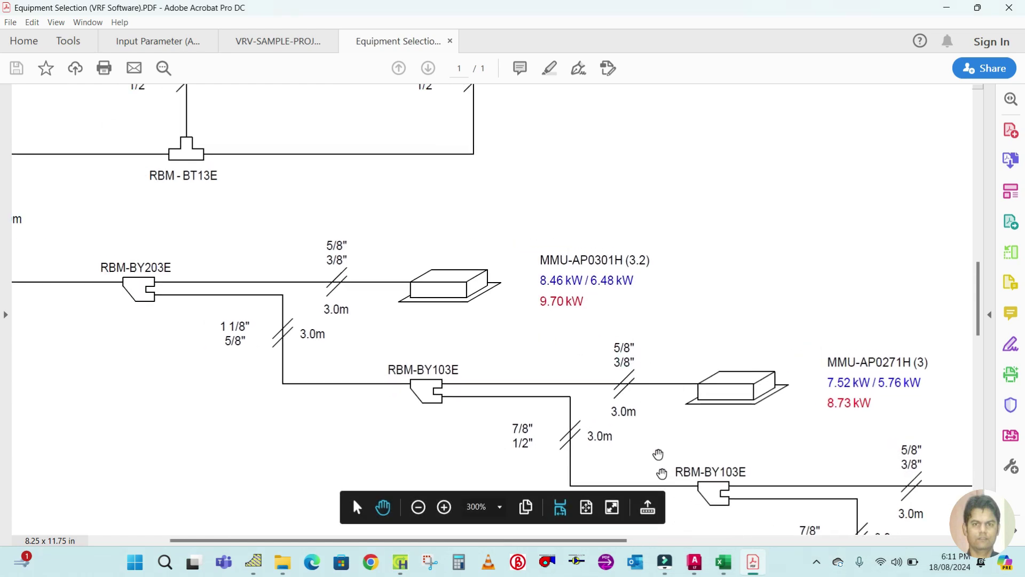
left_click(690, 566)
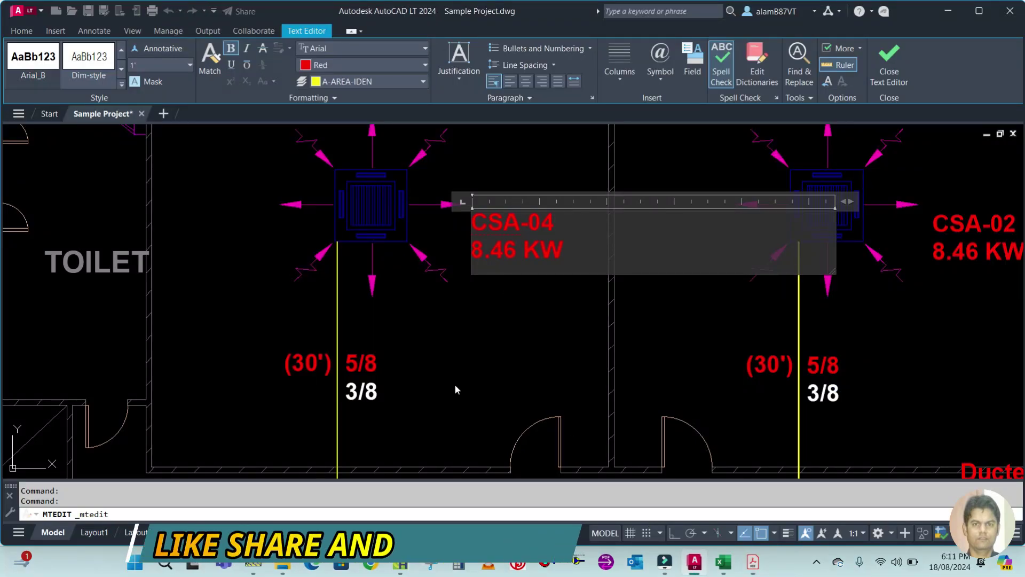
key("Escape")
scroll(489, 261, "down", 4)
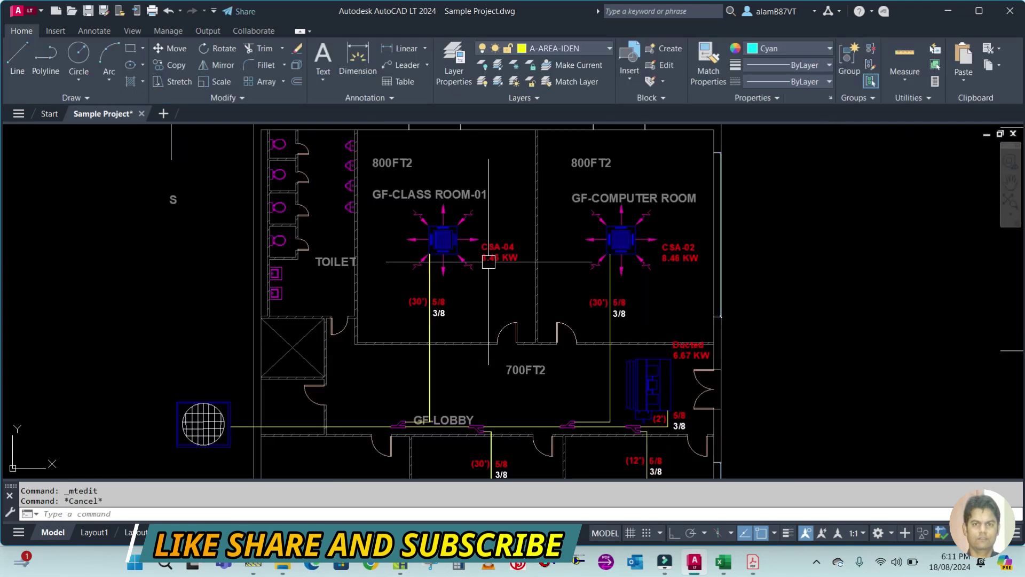
scroll(477, 304, "up", 2)
scroll(487, 288, "down", 2)
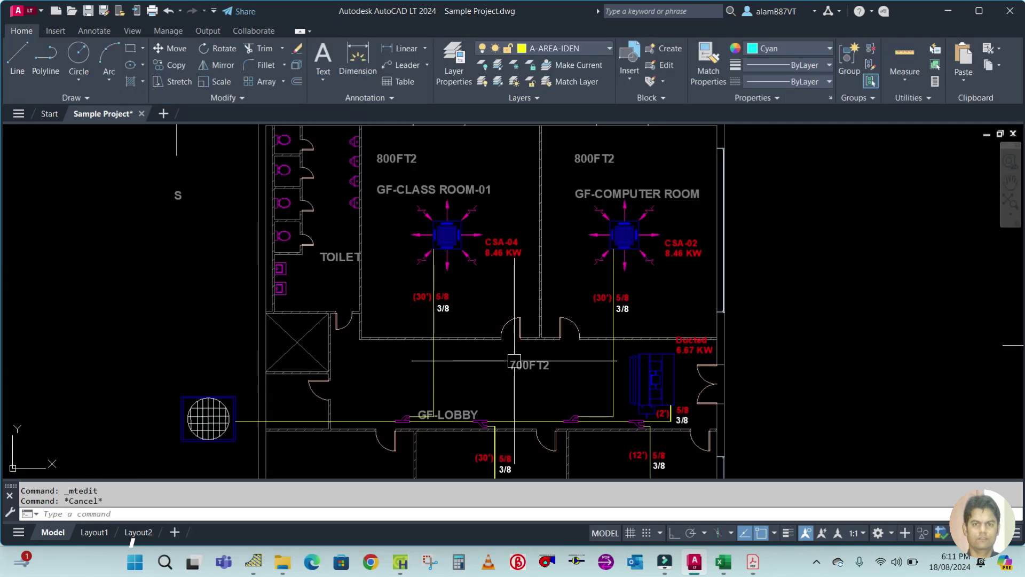
Step: Measure the GF-CLASS ROOM-01 branch pipe with a multi-point distance from its lobby branch joint to the cassette
type("di")
key("Return")
scroll(453, 390, "up", 6)
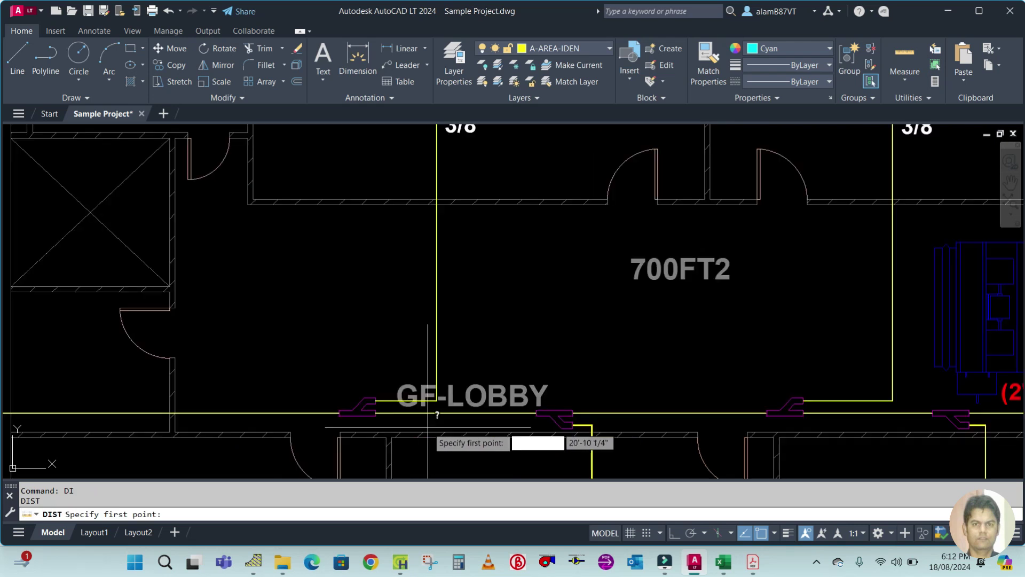
left_click(343, 384)
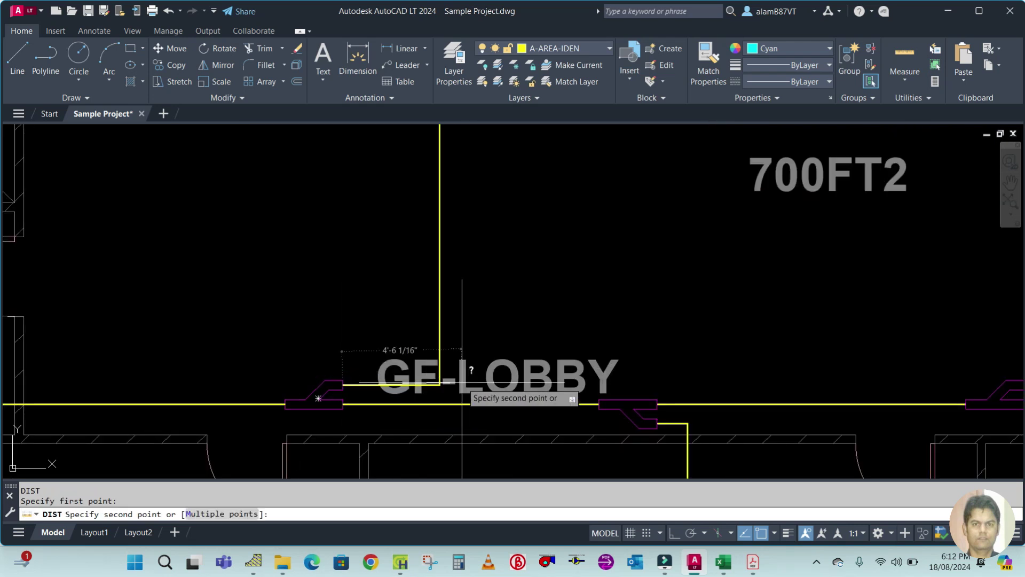
type("m")
key("Return")
scroll(437, 384, "up", 4)
left_click(447, 383)
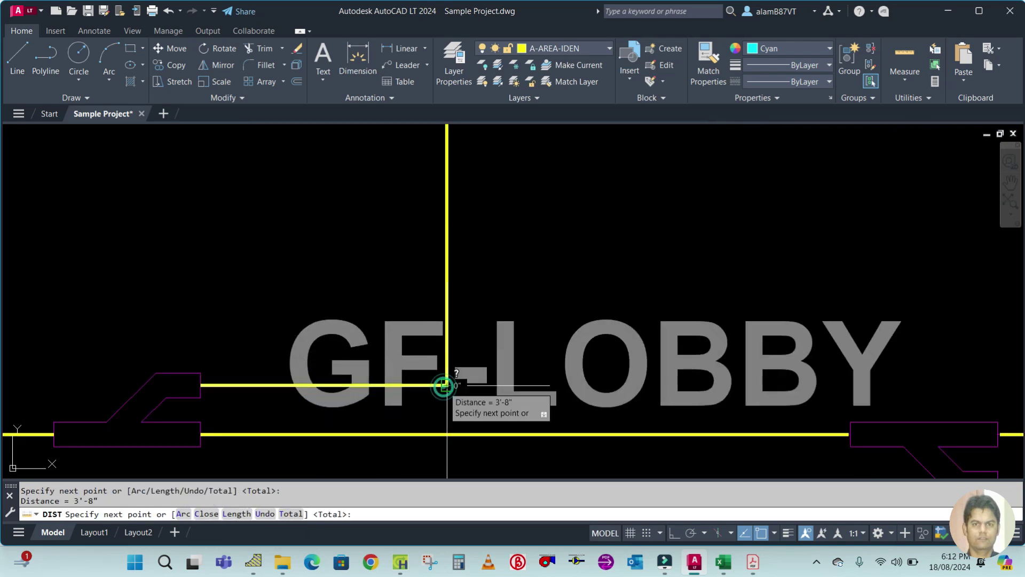
scroll(463, 278, "down", 7)
scroll(461, 202, "up", 6)
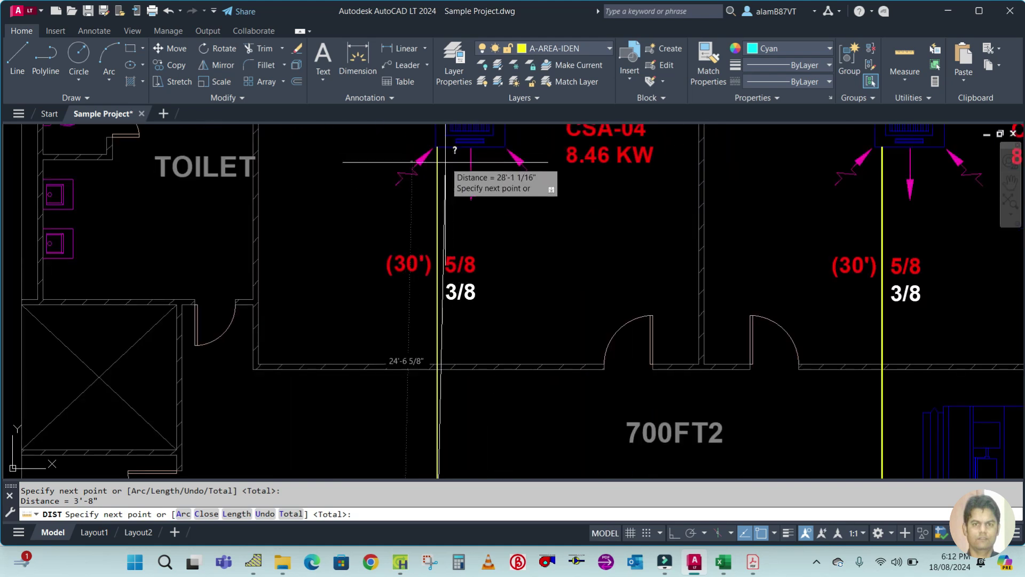
key("Escape")
Step: Set the pipe length label on the GF-CLASS ROOM-01 branch to (25')
double_click(416, 264)
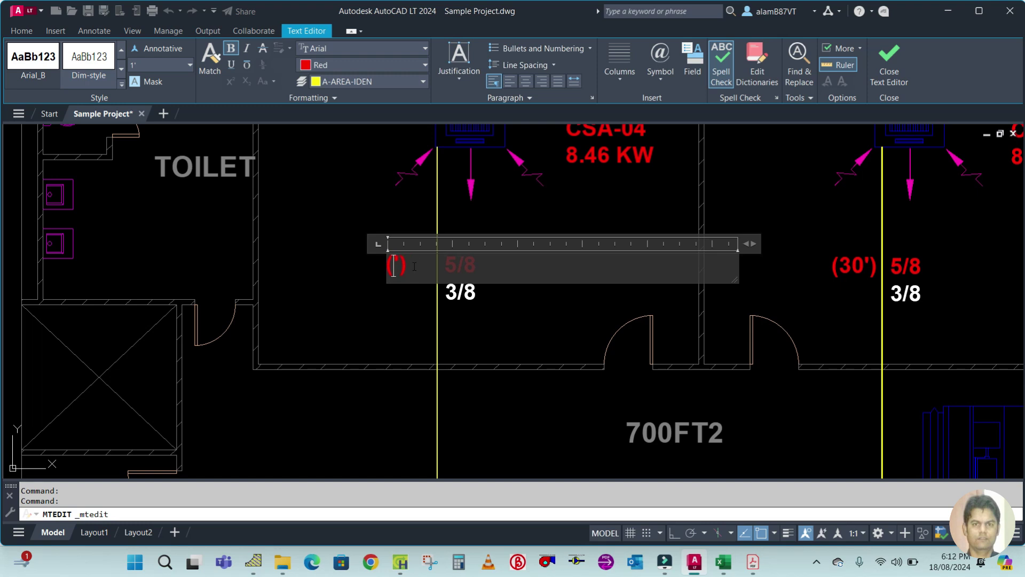
key("Escape")
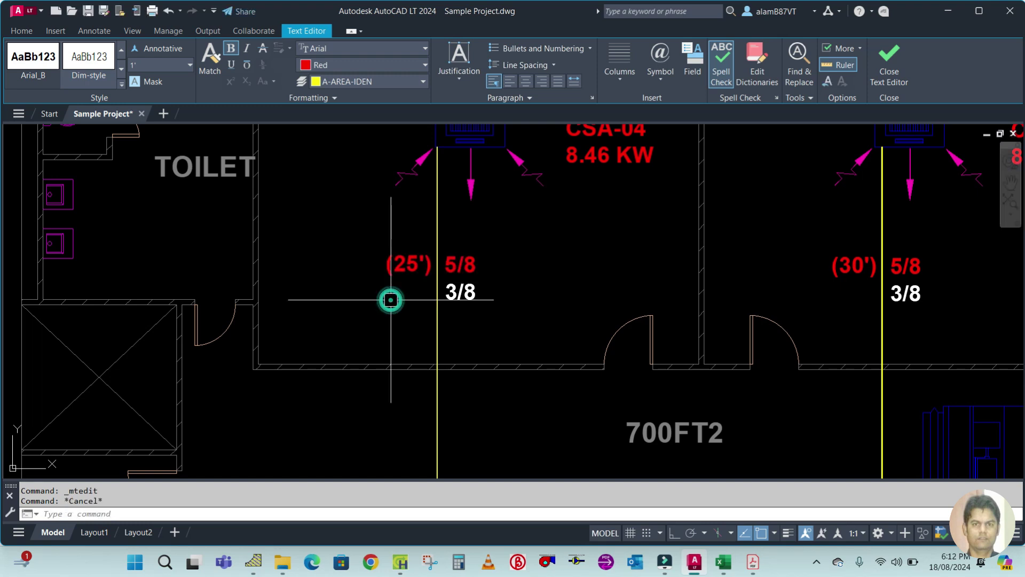
scroll(390, 297, "down", 5)
Step: Measure the GF-CLASS ROOM-02 branch pipe with a multi-point distance from its lobby branch joint to the CSA-03 cassette
middle_click_drag(561, 324, 560, 202)
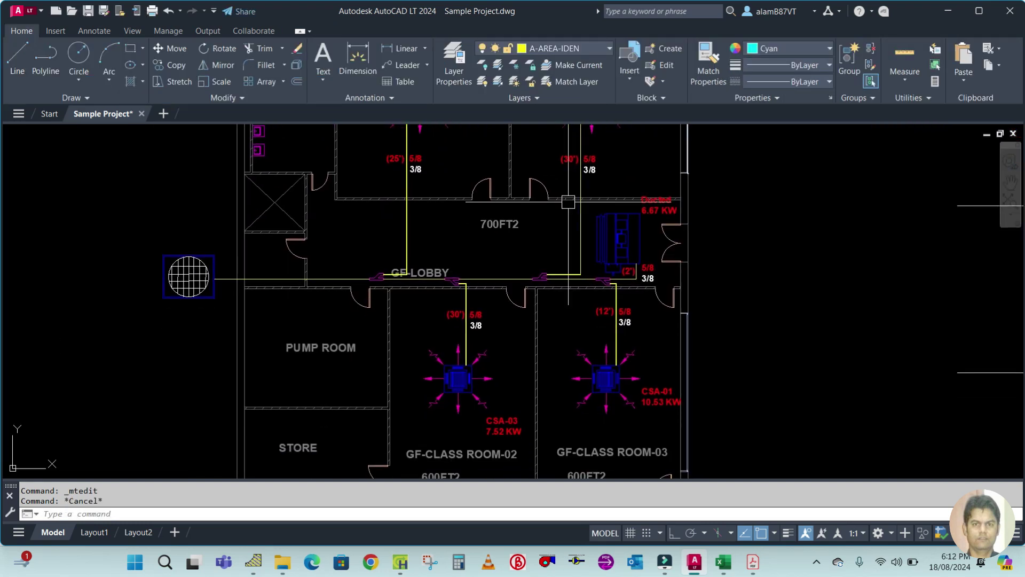
scroll(480, 295, "up", 2)
middle_click_drag(508, 351, 499, 313)
type("DI")
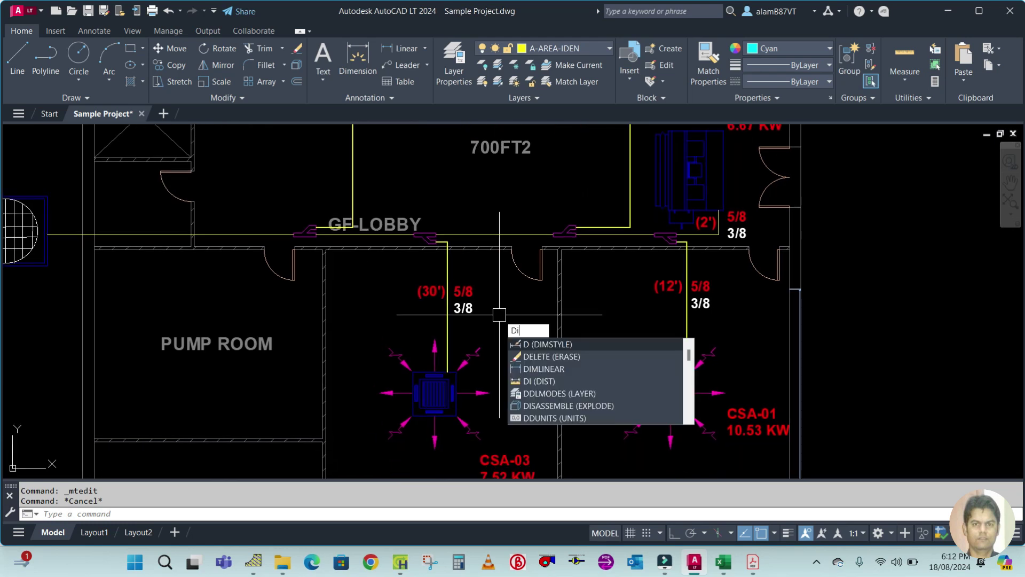
key("Return")
scroll(446, 245, "up", 4)
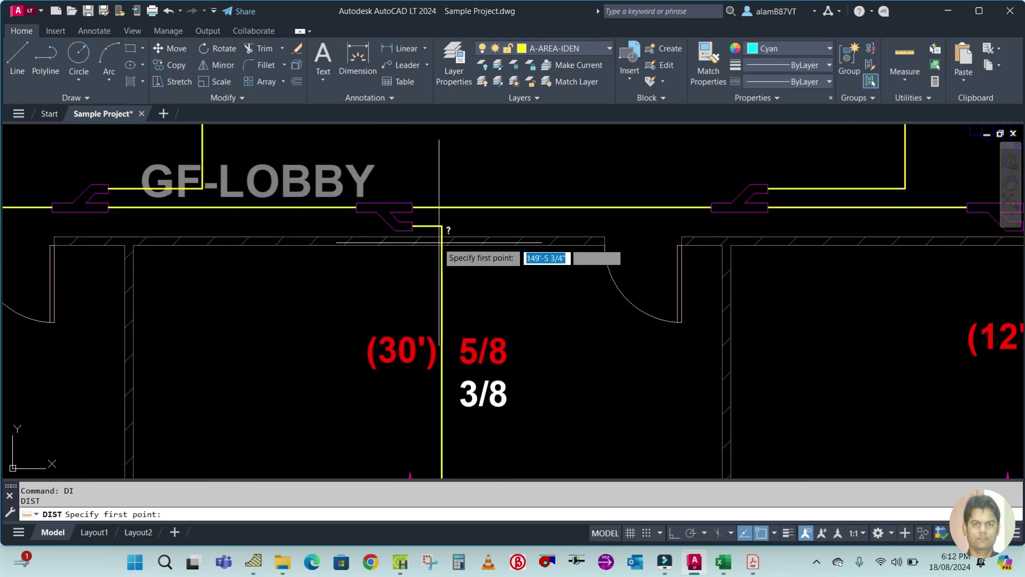
left_click(388, 213)
type("m")
key("Return")
left_click(442, 226)
scroll(442, 226, "down", 6)
scroll(440, 306, "up", 6)
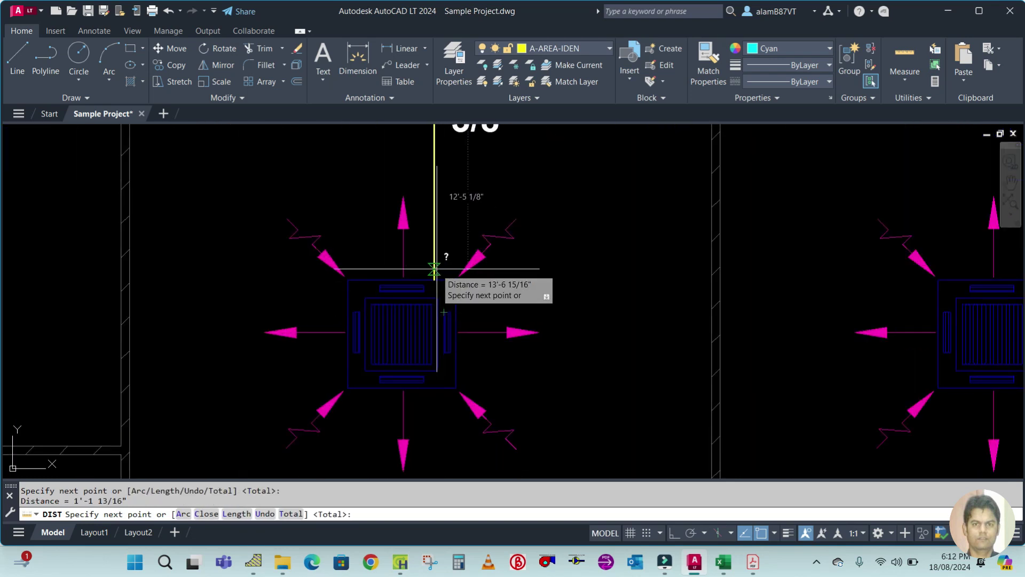
key("Escape")
Step: Set the pipe length label on the GF-CLASS ROOM-02 branch to (12')
scroll(433, 278, "down", 2)
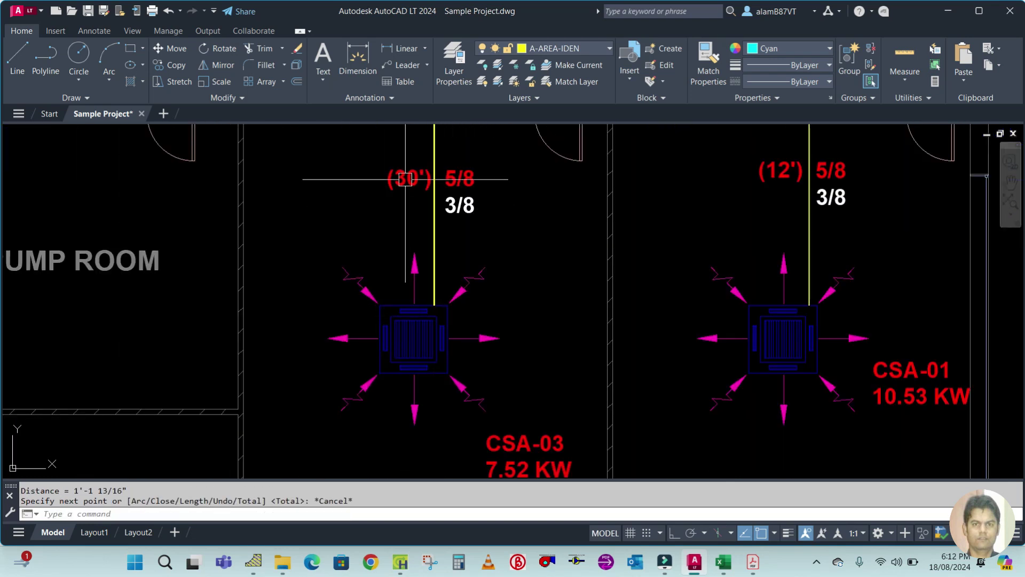
scroll(414, 182, "up", 6)
left_click(425, 196)
double_click(425, 196)
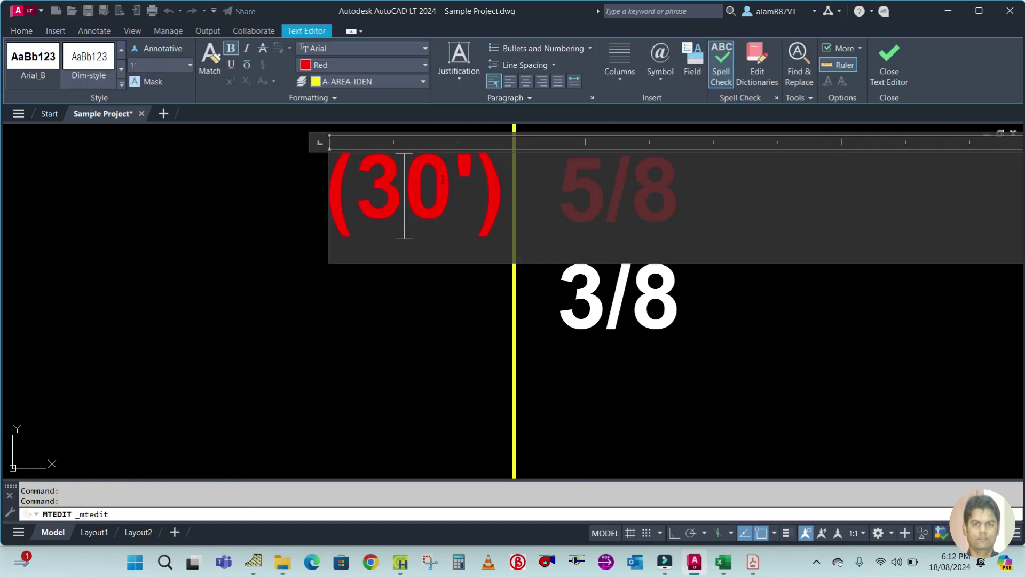
left_click(442, 180)
key("BackSpace")
key("BackSpace")
type("12")
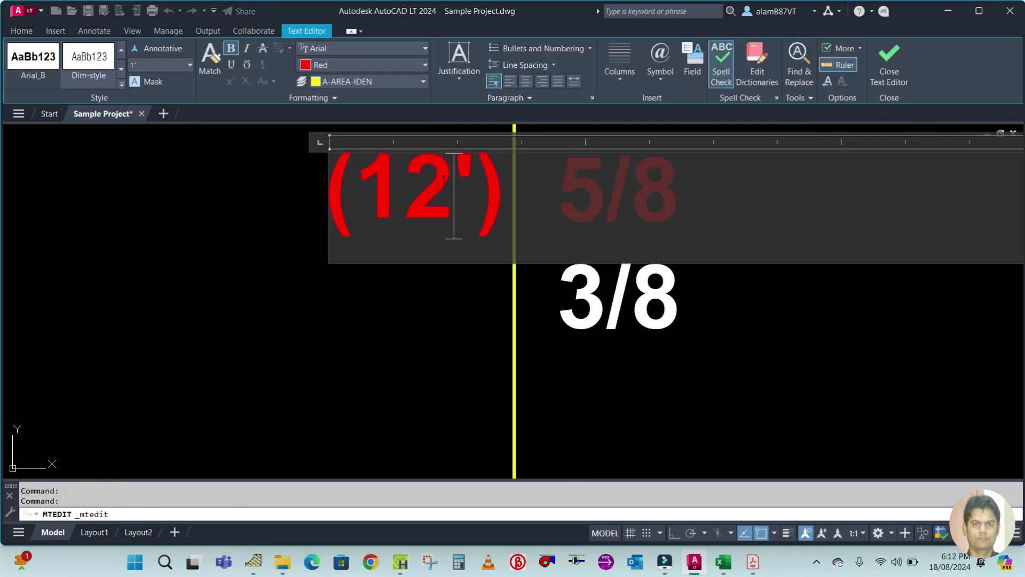
key("Escape")
scroll(430, 338, "down", 5)
scroll(505, 275, "up", 3)
scroll(505, 276, "up", 3)
scroll(550, 315, "down", 3)
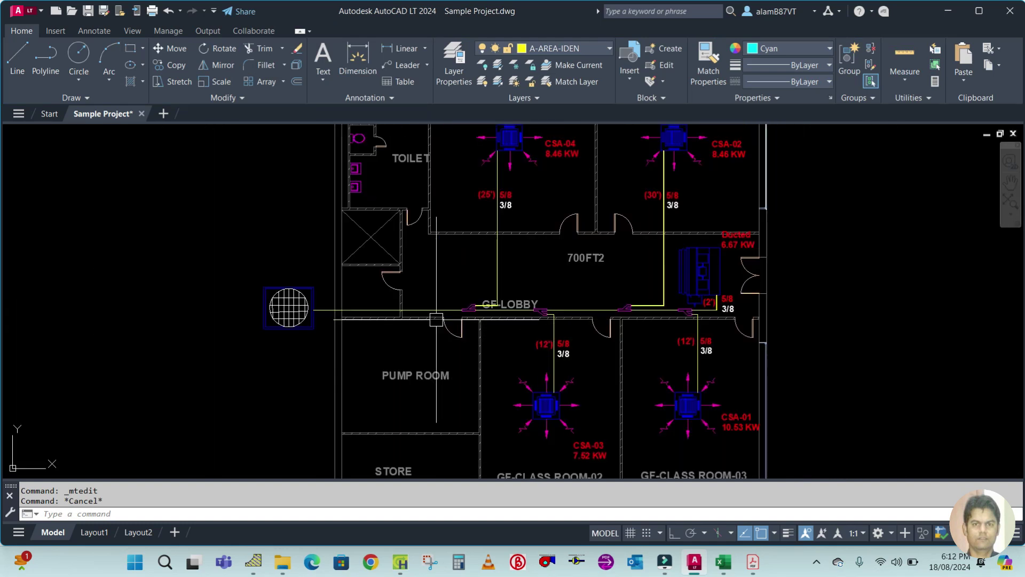
Step: Look up the main pipe sizes between the outdoor units and the first branch joint in the Acrobat equipment selection schematic
left_click(755, 563)
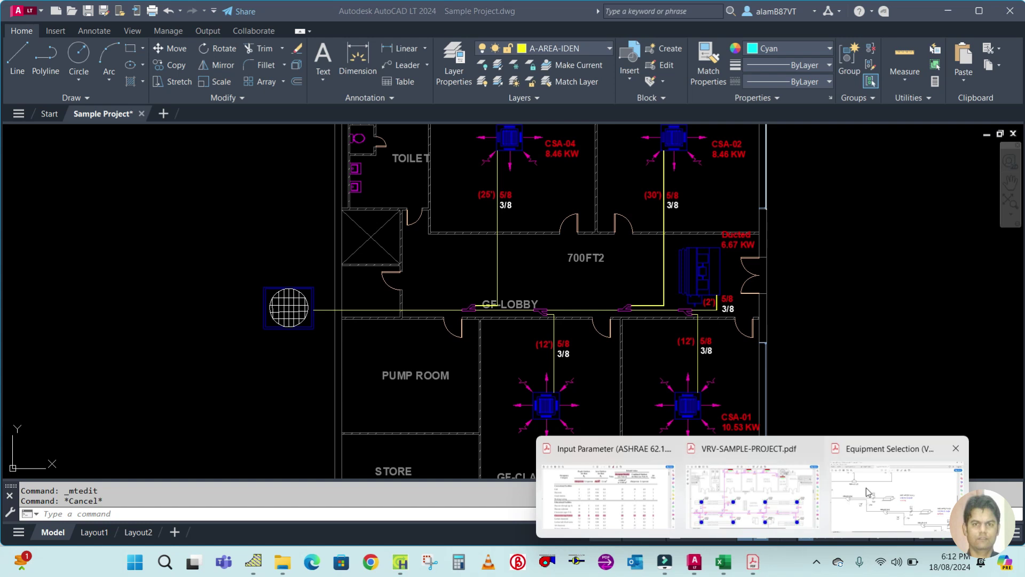
left_click(869, 492)
scroll(693, 318, "down", 2, "ctrl")
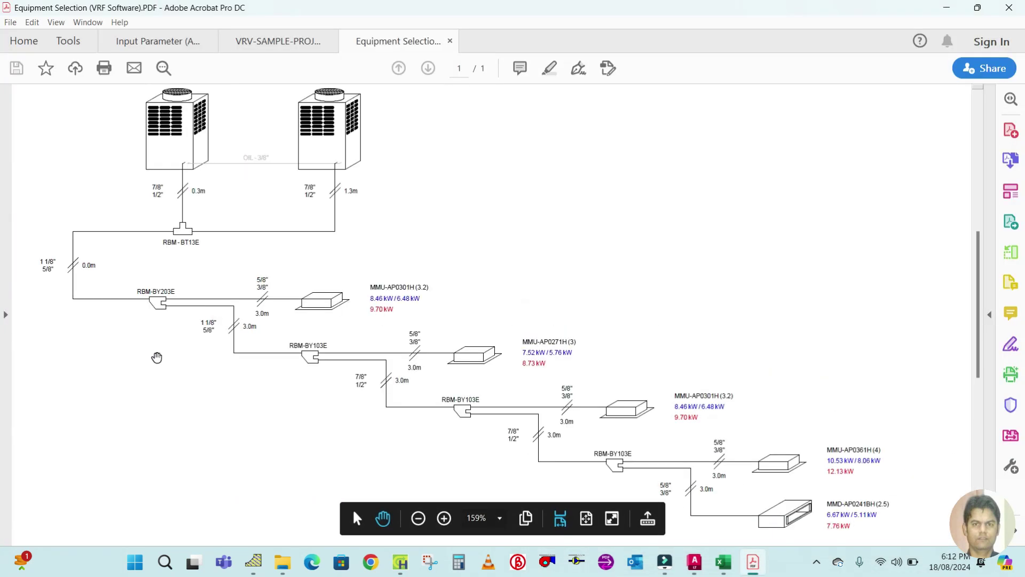
scroll(157, 357, "up", 1)
scroll(101, 319, "up", 2, "ctrl")
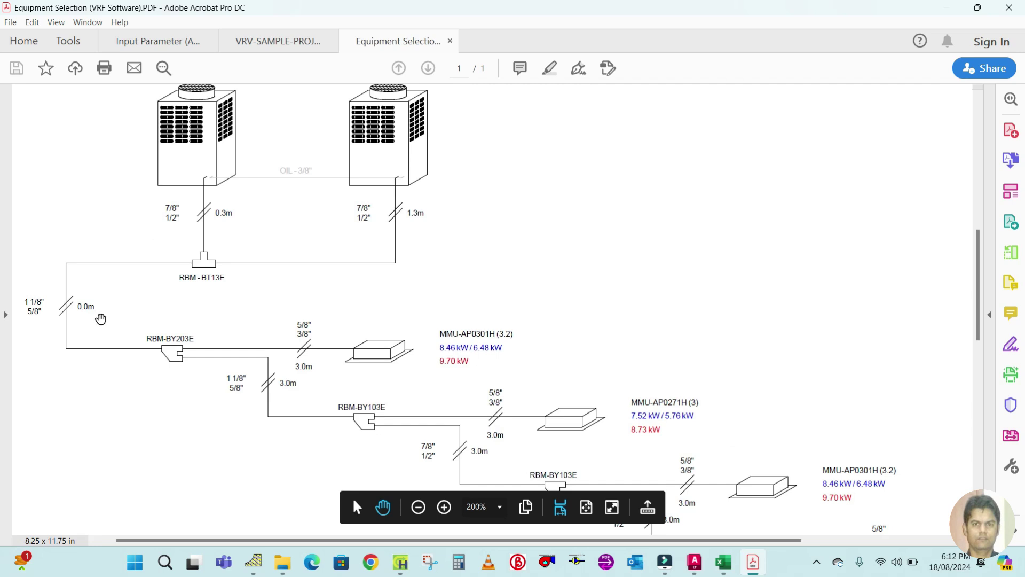
Step: Switch to AutoCAD and copy the GF-CLASS ROOM-02 branch's pipe size and length labels above the main pipe, before the first branch joint
scroll(101, 319, "up", 2, "ctrl")
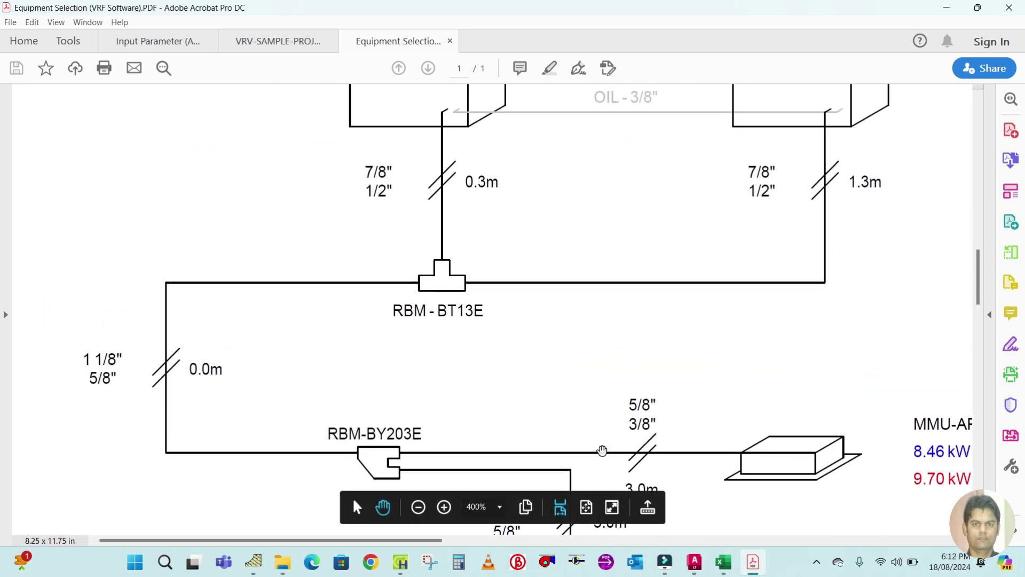
left_click(692, 564)
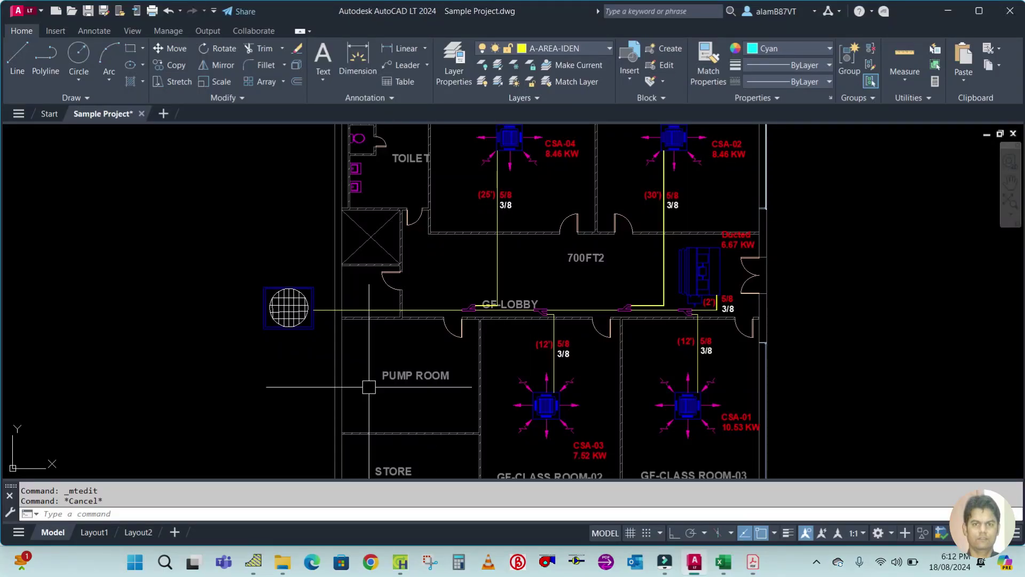
type("co")
key("Return")
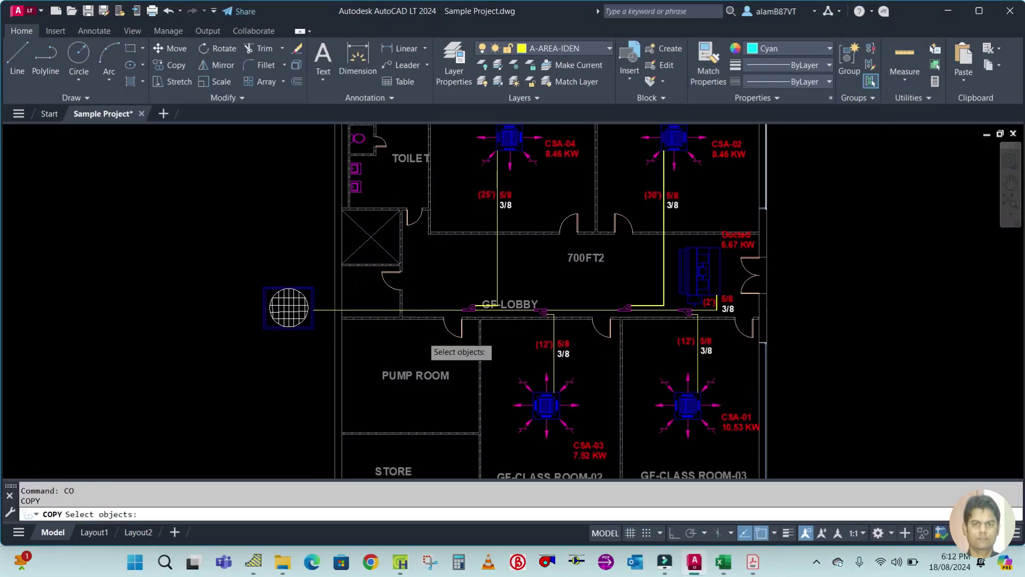
scroll(425, 336, "up", 2)
left_click(655, 356)
left_click(616, 352)
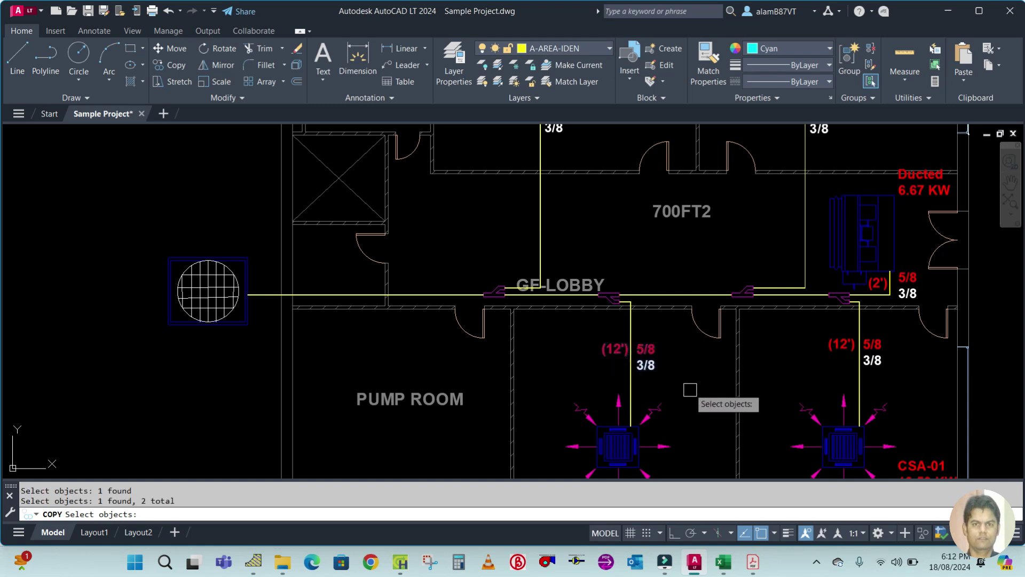
key("Return")
left_click(687, 383)
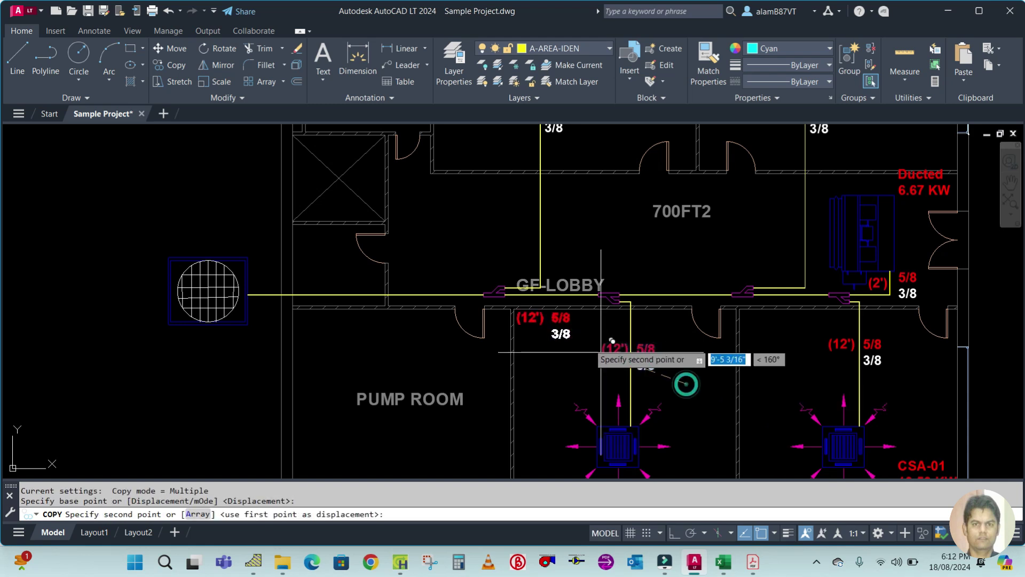
scroll(478, 315, "up", 2)
left_click(496, 300)
key("Escape")
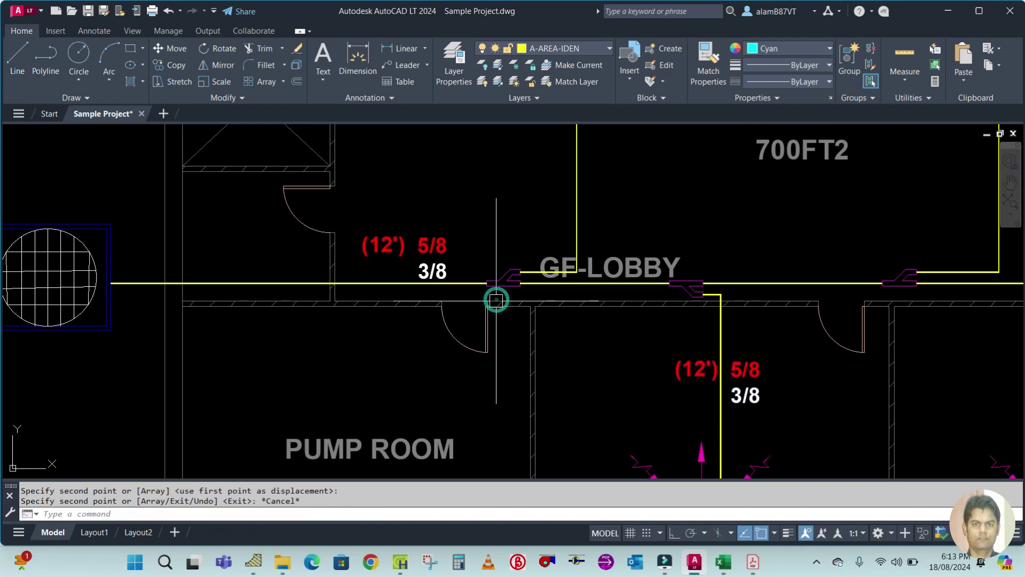
Step: Turn on ortho mode and change the copied size label on the first main pipe section to 1 1/8 over 5/8
left_click(672, 533)
double_click(429, 246)
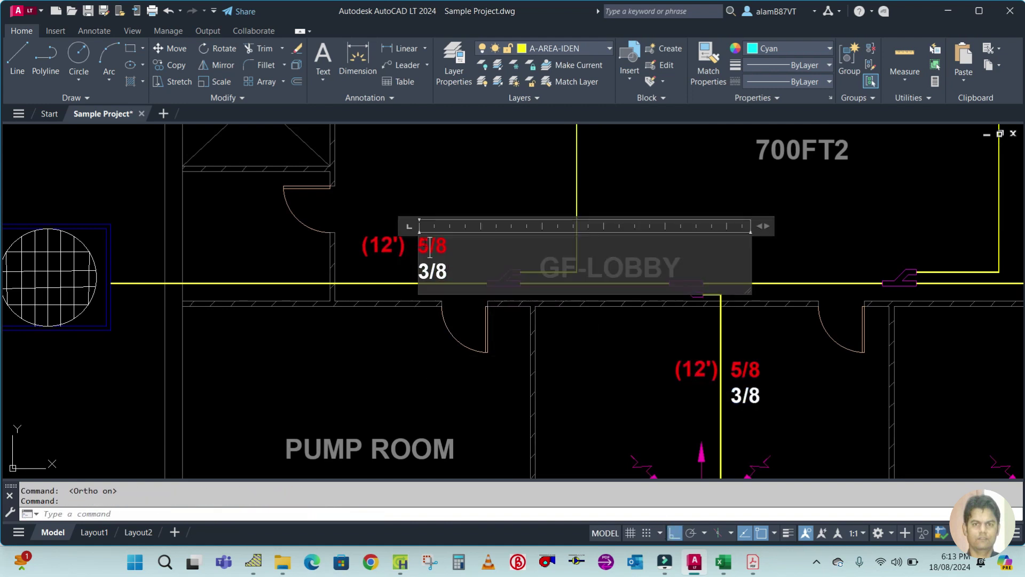
key("Escape")
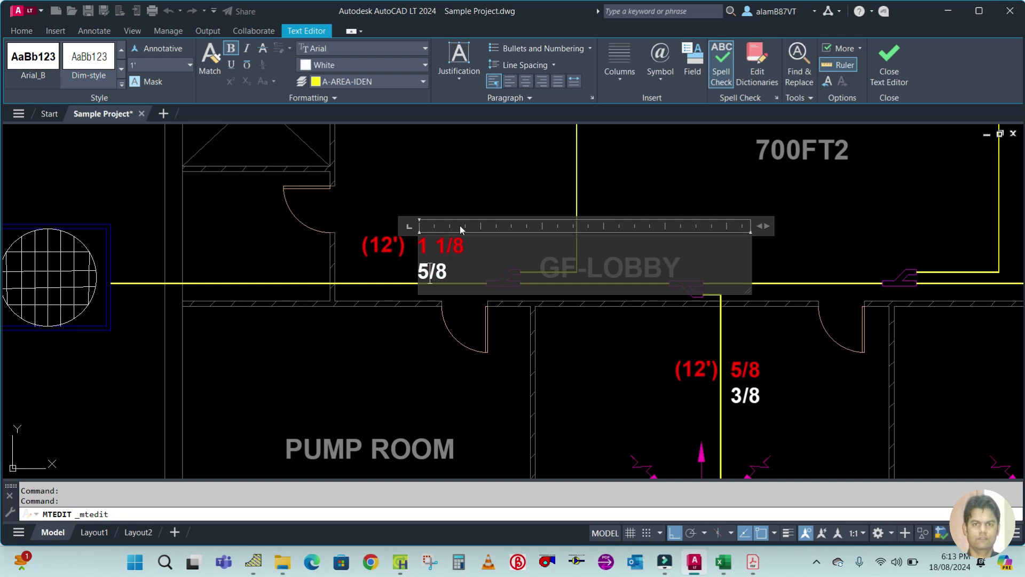
left_click(464, 190)
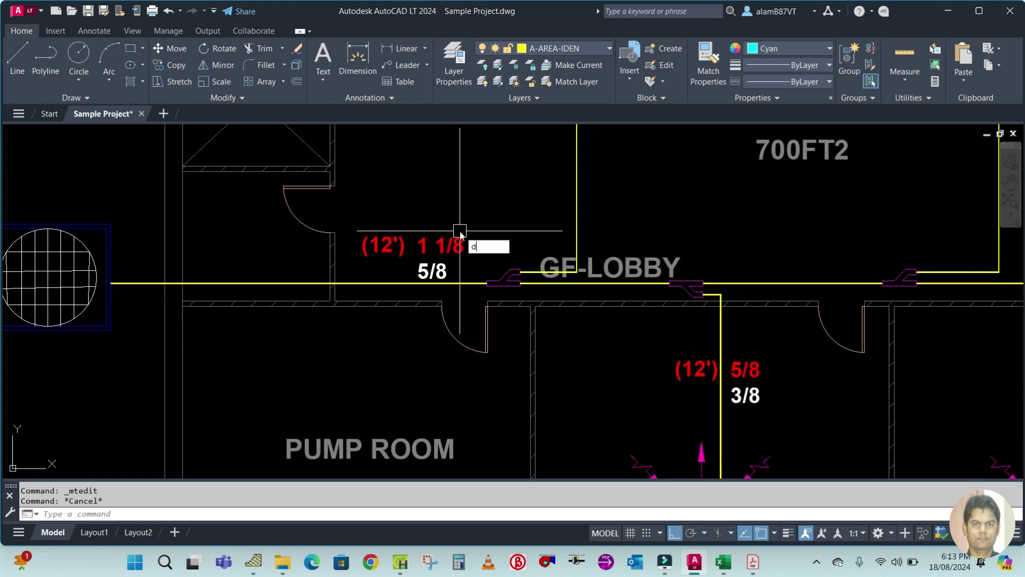
Step: Measure the main pipe from the outdoor unit to the first branch joint
type("I")
key("Return")
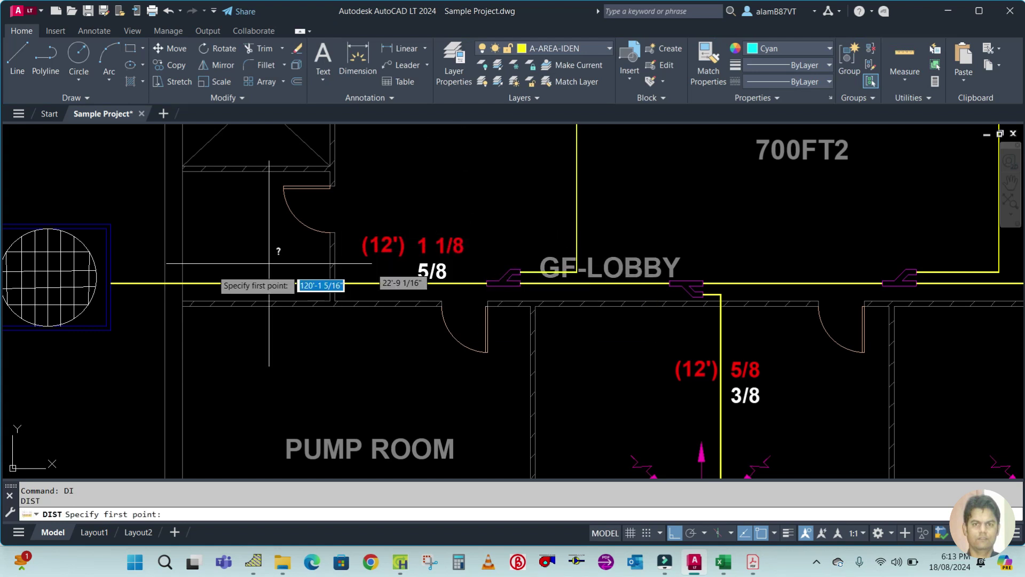
left_click(111, 283)
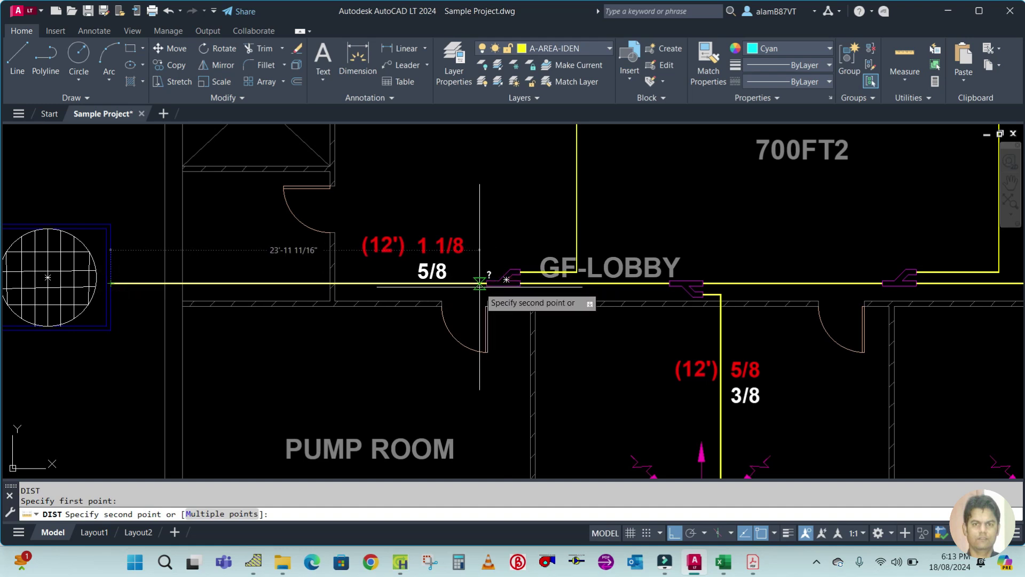
key("Escape")
Step: Set the length label on the main pipe between the outdoor unit and the first branch joint to (23')
scroll(423, 272, "up", 4)
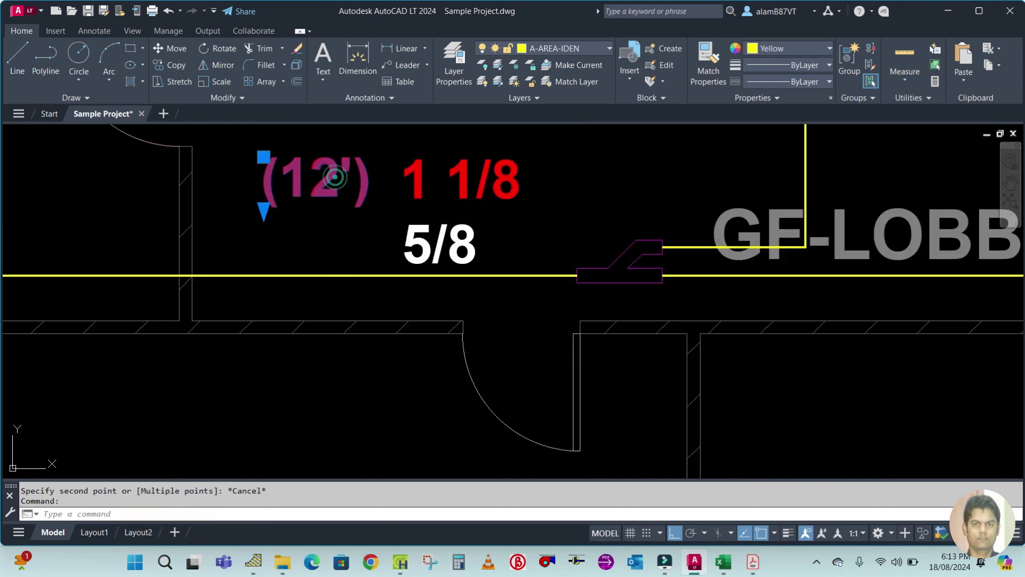
double_click(336, 177)
key("BackSpace")
key("BackSpace")
type("23")
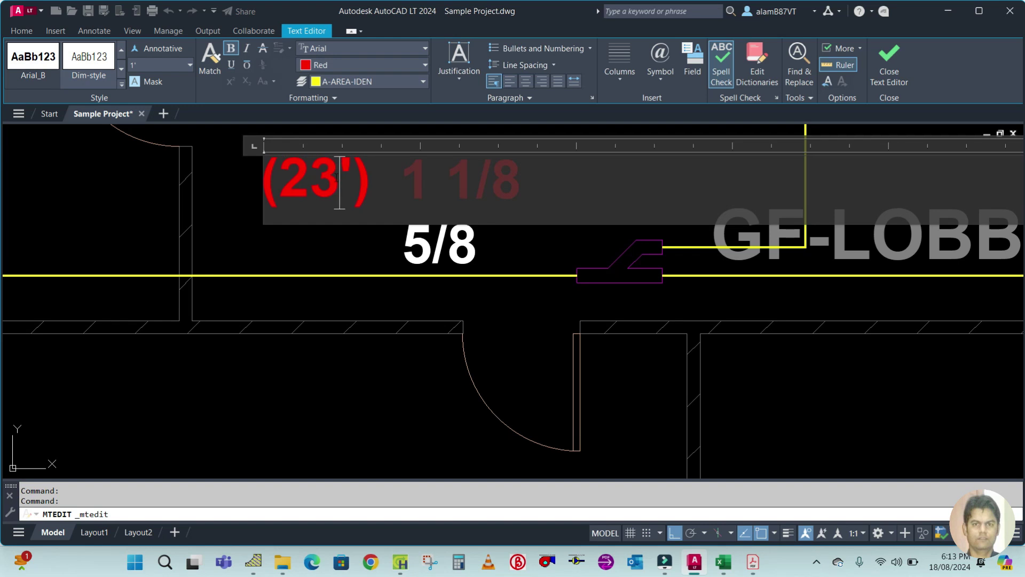
left_click(344, 368)
scroll(342, 379, "down", 7)
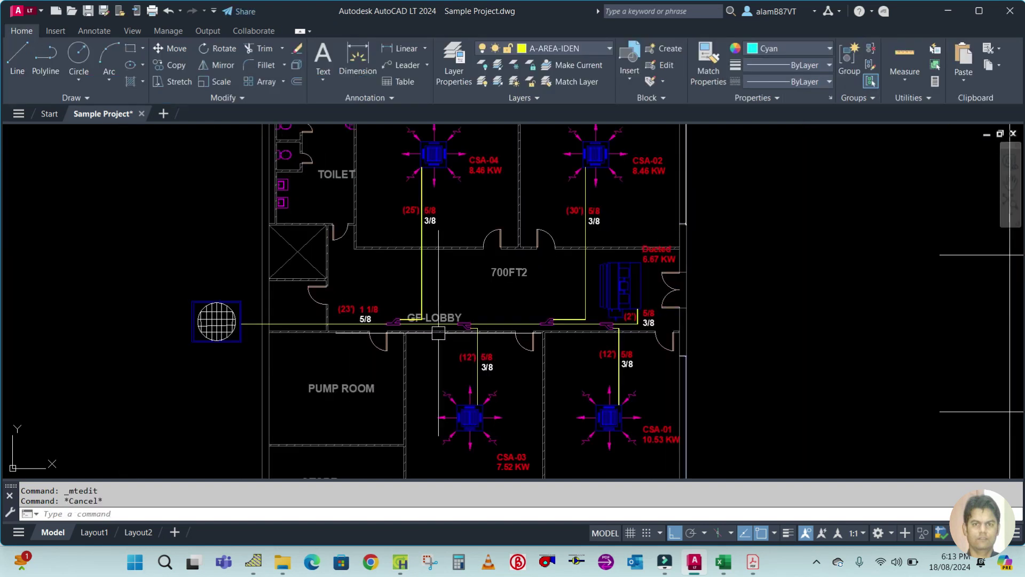
Step: Look up the pipe sizes between the first and second branch joints in the Acrobat equipment selection schematic
scroll(393, 335, "up", 2)
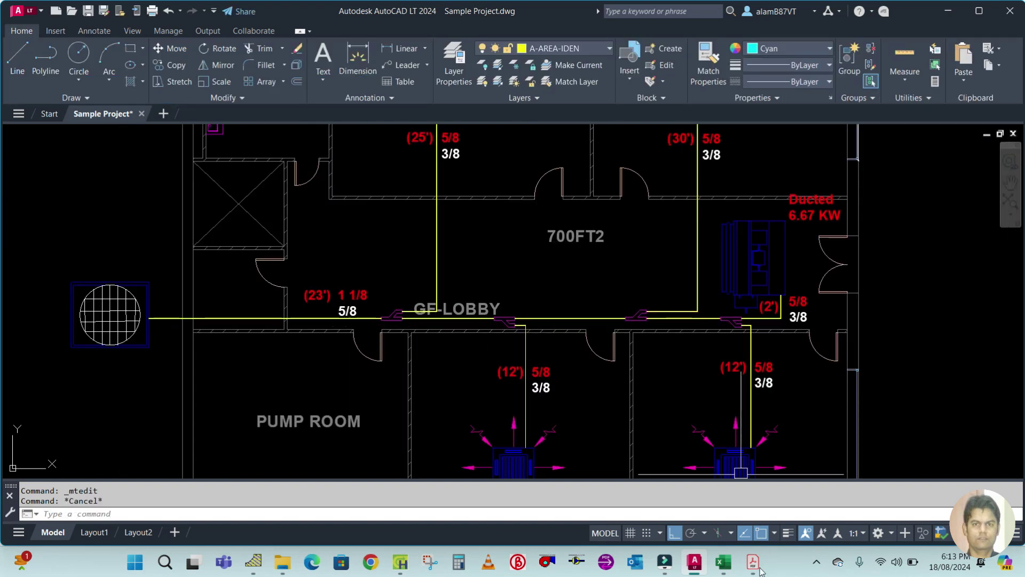
mouse_move(754, 566)
left_click(887, 490)
scroll(540, 322, "down", 3, "ctrl")
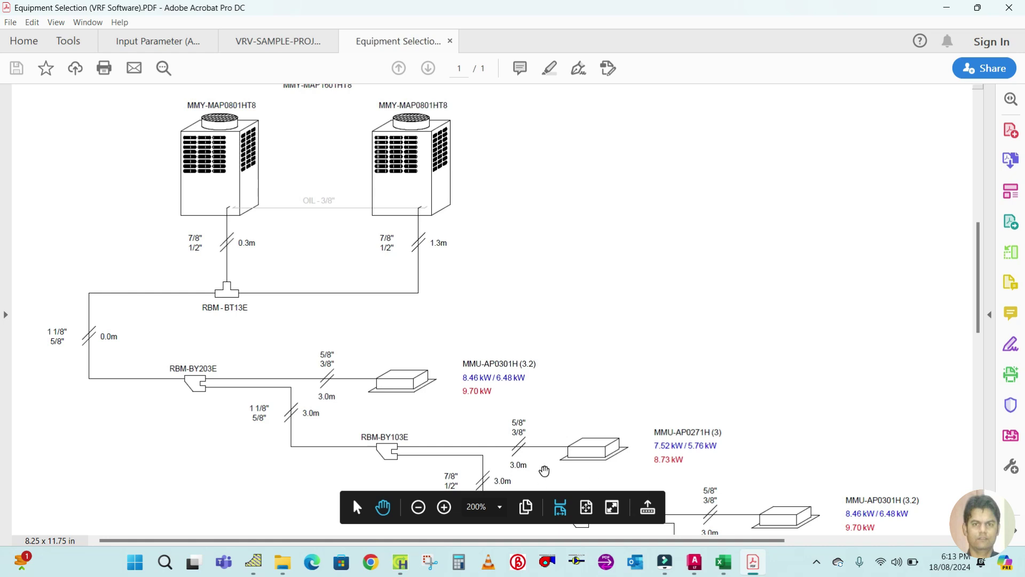
Step: In AutoCAD, copy the 1 1/8 over 5/8 size label below the main pipe between the first and second branch joints, with ortho off
left_click(693, 567)
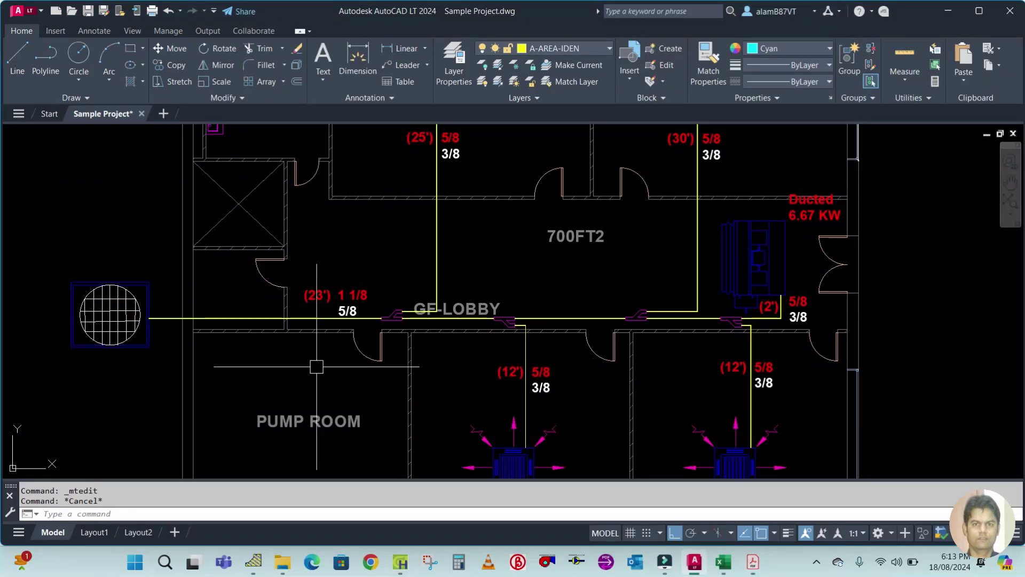
type("CO")
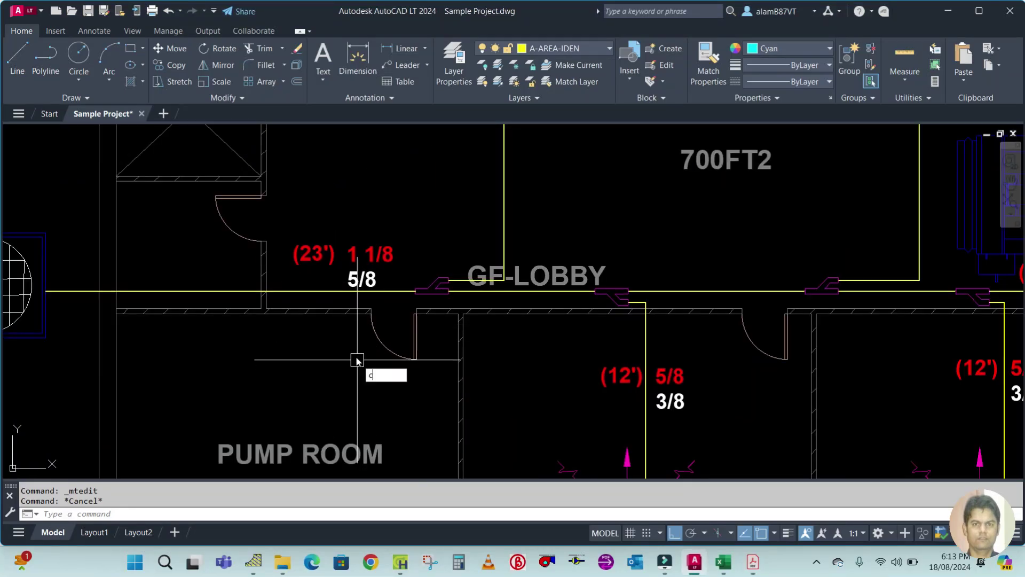
key("Return")
left_click(364, 279)
left_click(365, 279)
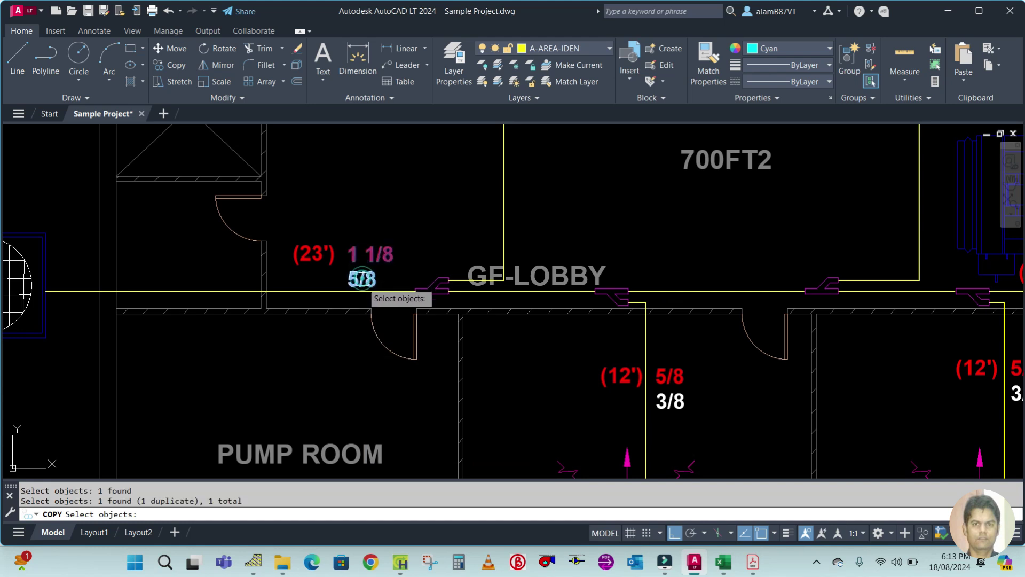
key("Return")
left_click(329, 372)
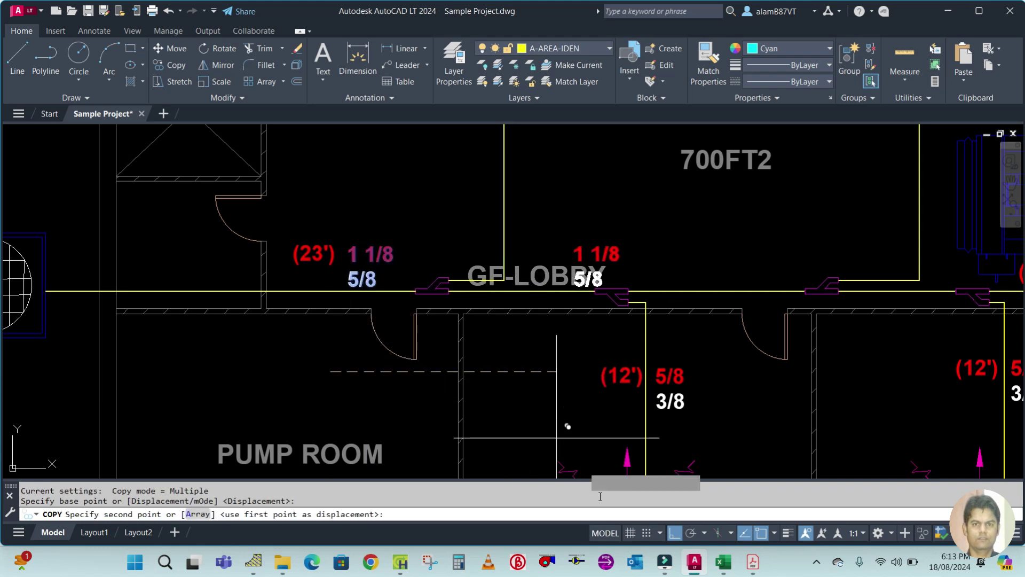
left_click(674, 533)
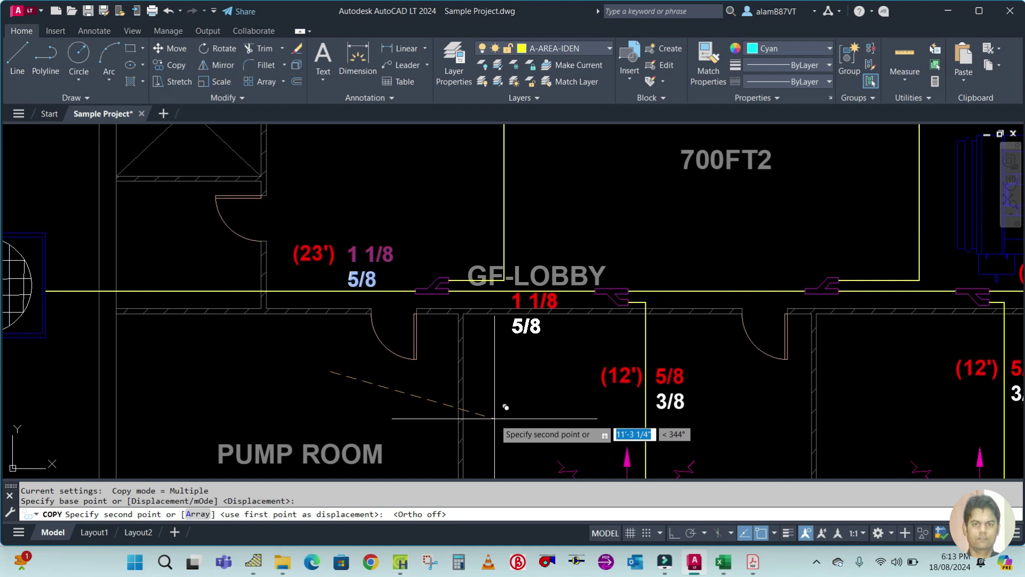
key("Escape")
Step: Copy the (23') length label beside the new size label between the first and second branch joints
key("space")
left_click(307, 253)
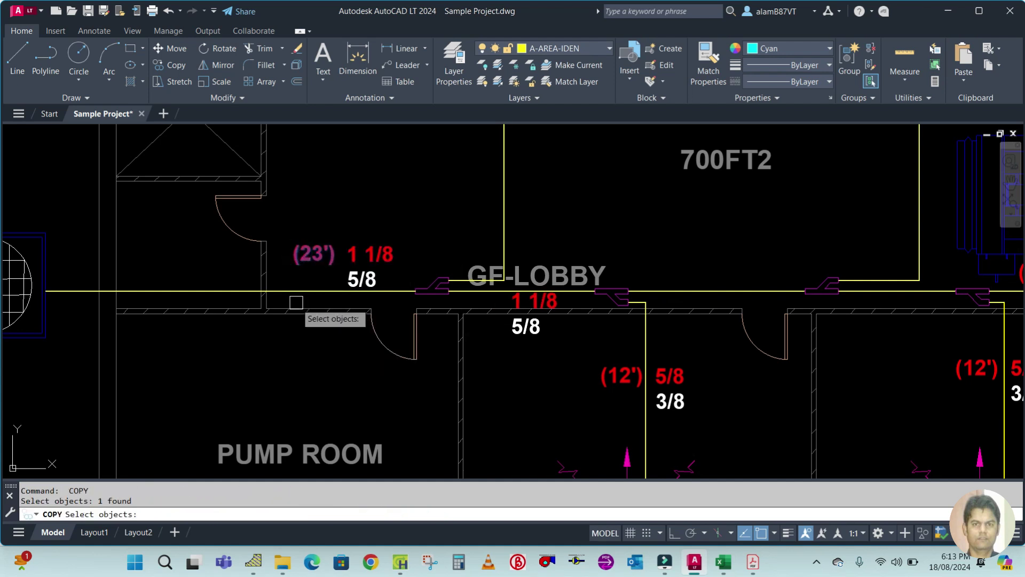
key("space")
left_click(305, 344)
left_click(463, 397)
key("Escape")
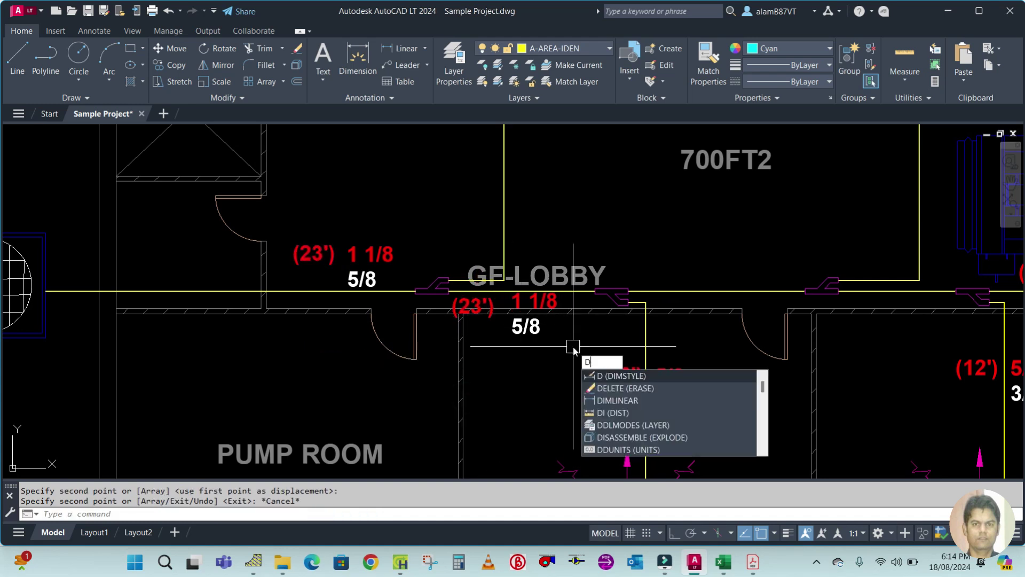
Step: Measure the main pipe section between the first and second branch joints in the lobby
type("l")
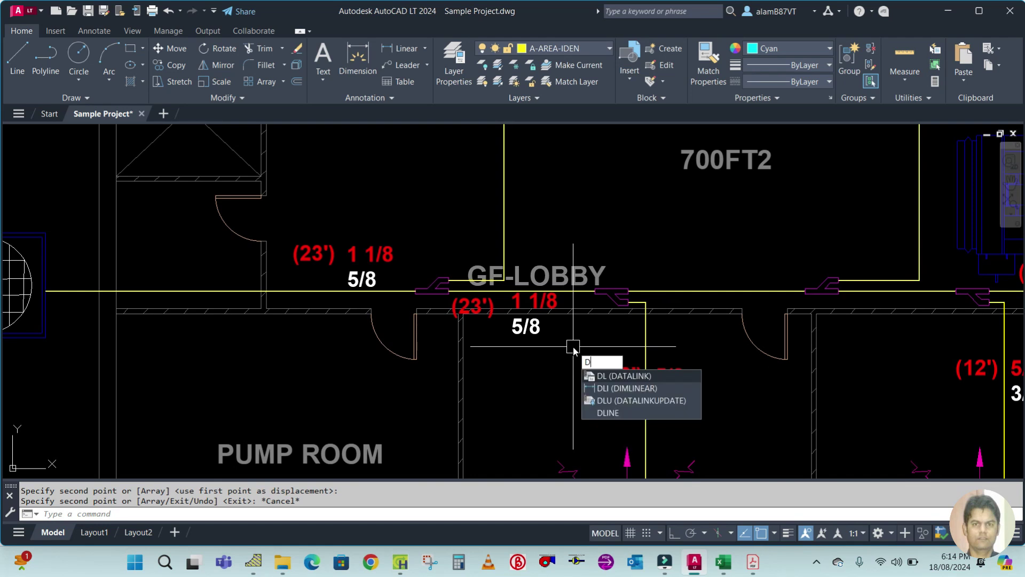
type("i")
key("Return")
scroll(484, 303, "up", 2)
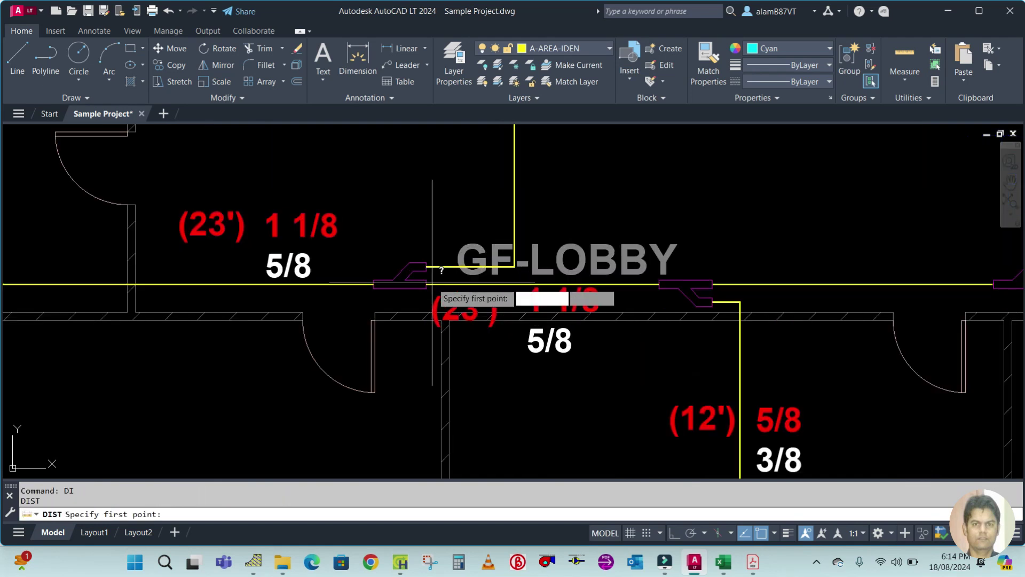
left_click(427, 266)
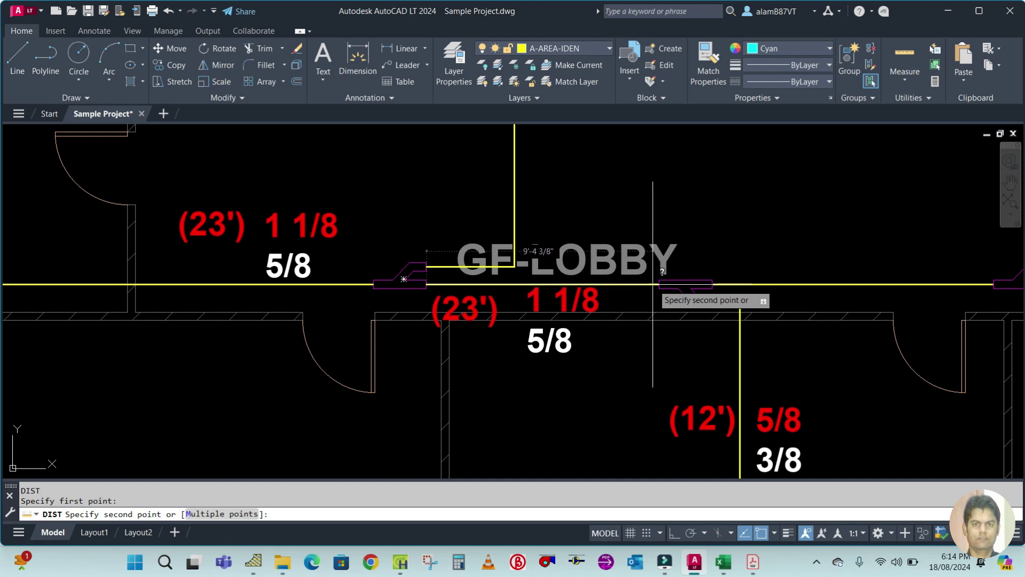
key("Escape")
Step: Set the length label on the main pipe section between the first and second branch joints to (9')
left_click(475, 302)
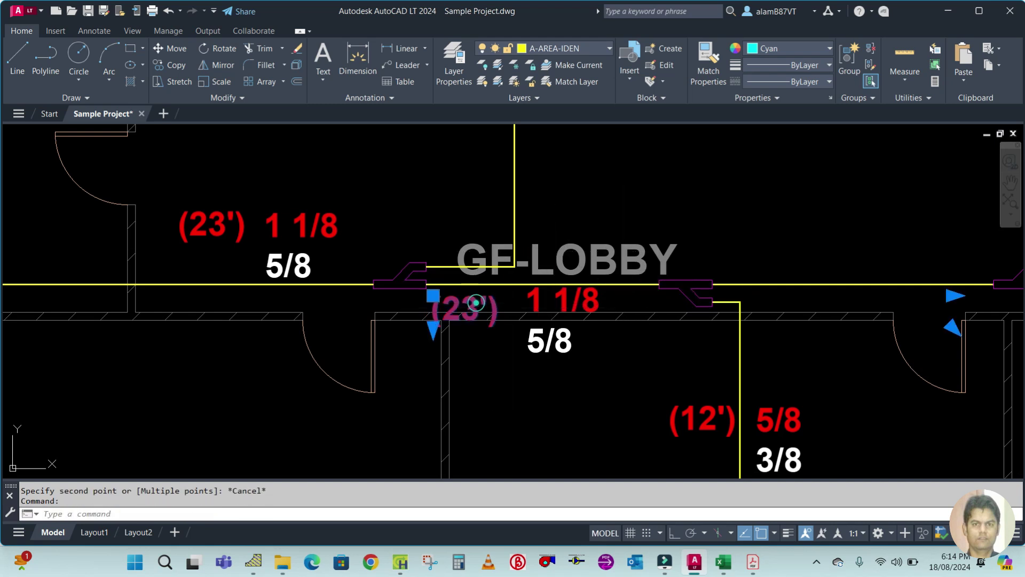
double_click(476, 303)
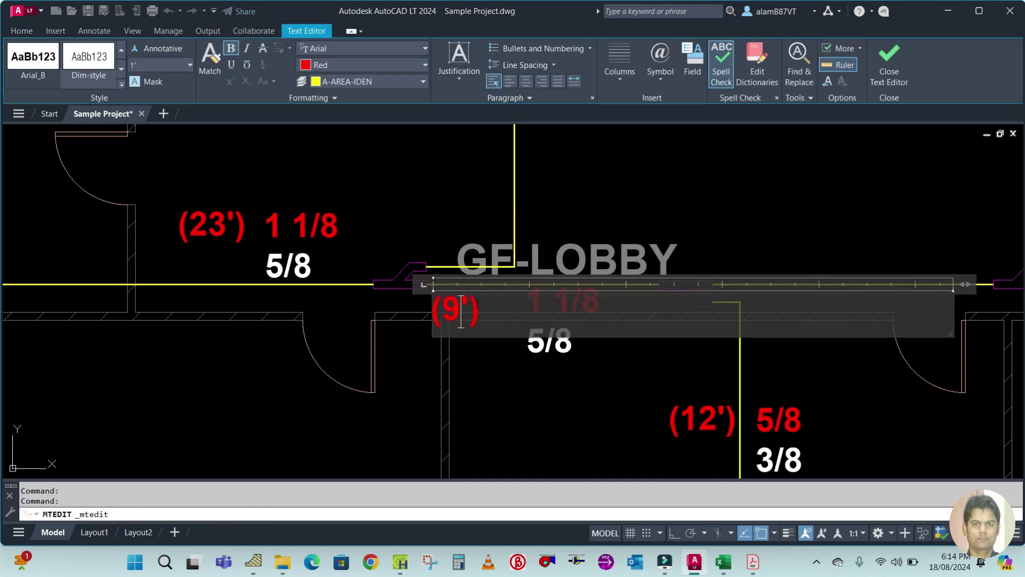
key("Escape")
scroll(513, 339, "down", 5)
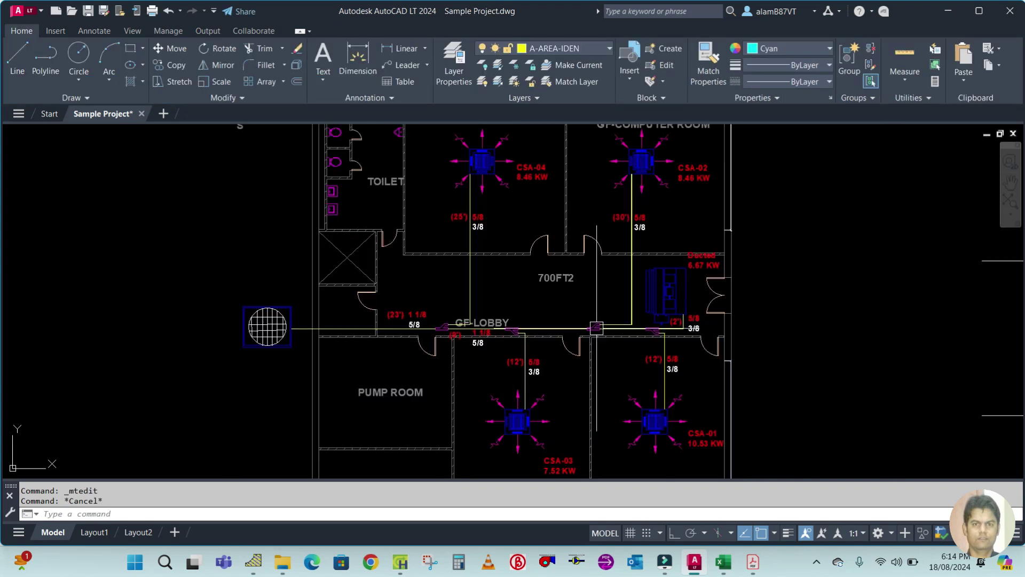
Step: Look up the main pipe sizes beyond the second branch joint in the Acrobat equipment selection schematic
scroll(511, 321, "up", 2)
mouse_move(753, 561)
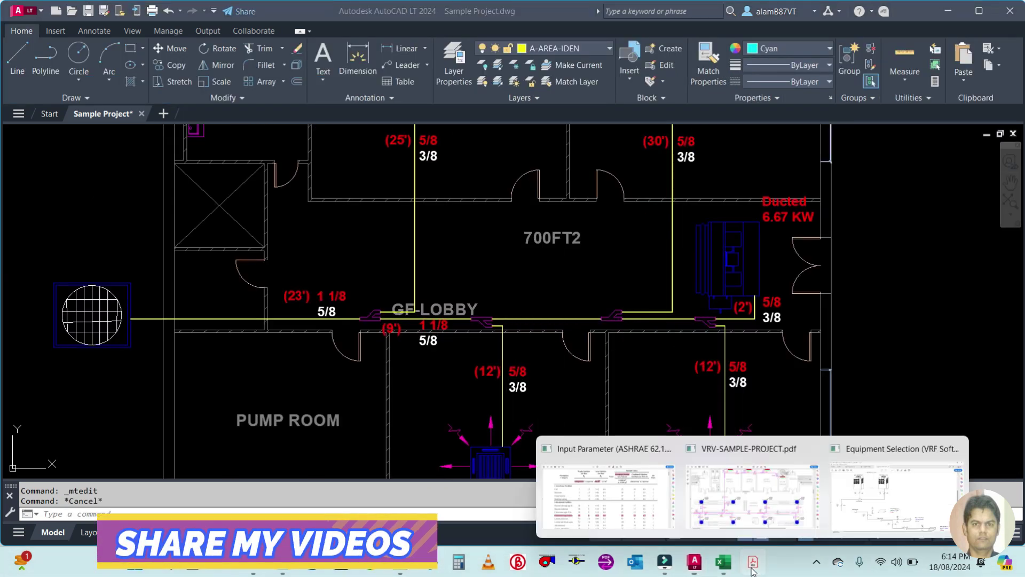
left_click(890, 510)
scroll(510, 288, "down", 2, "ctrl")
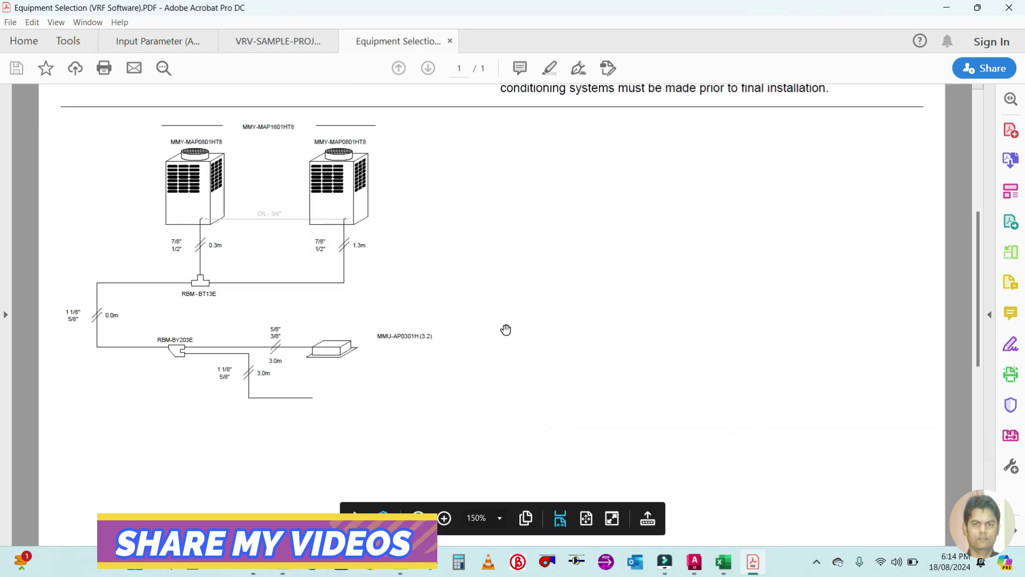
scroll(420, 484, "up", 1, "ctrl")
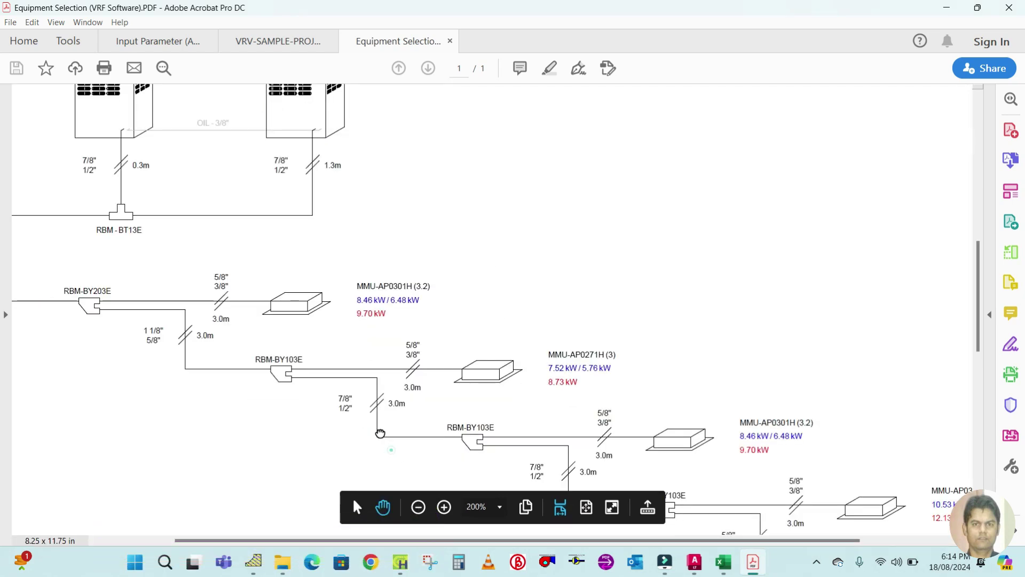
left_click_drag(380, 433, 364, 371)
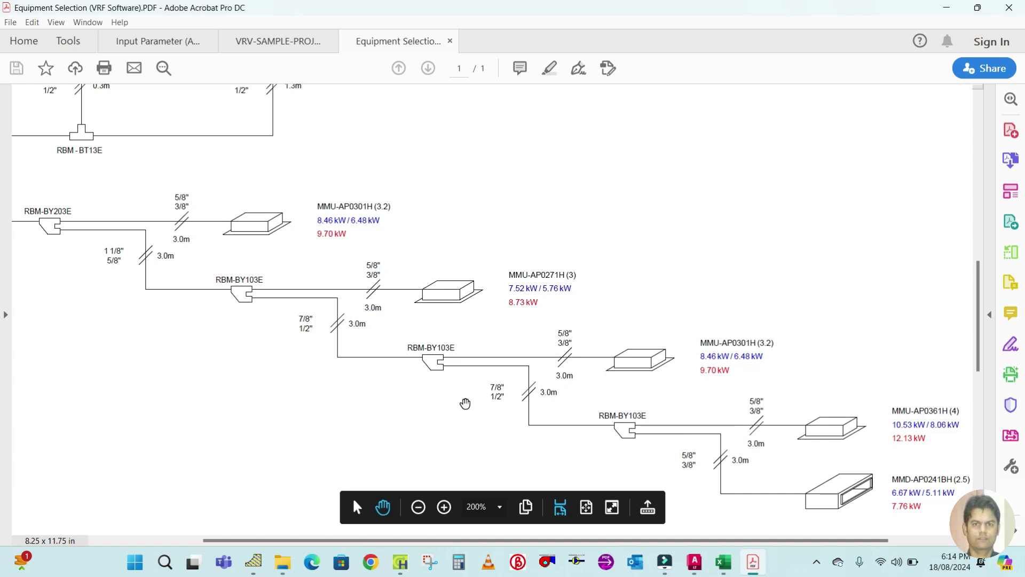
Step: Switch to AutoCAD and copy the (9') length and 1 1/8, 5/8 size labels above the main pipe between the second and third branch joints
left_click(690, 564)
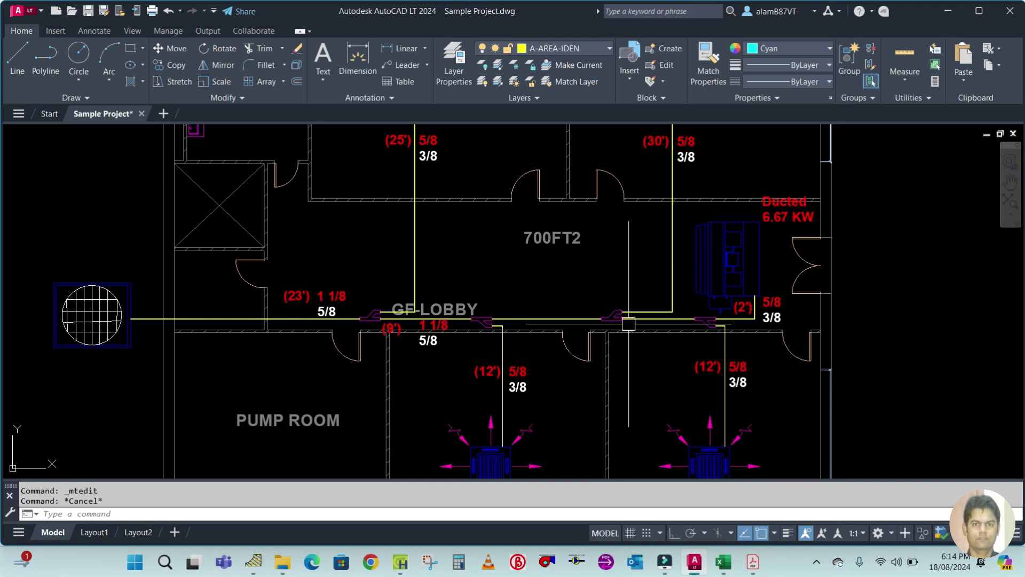
type("ct o")
key("Return")
scroll(438, 351, "up", 4)
left_click(420, 328)
left_click(335, 299)
key("Return")
left_click(364, 340)
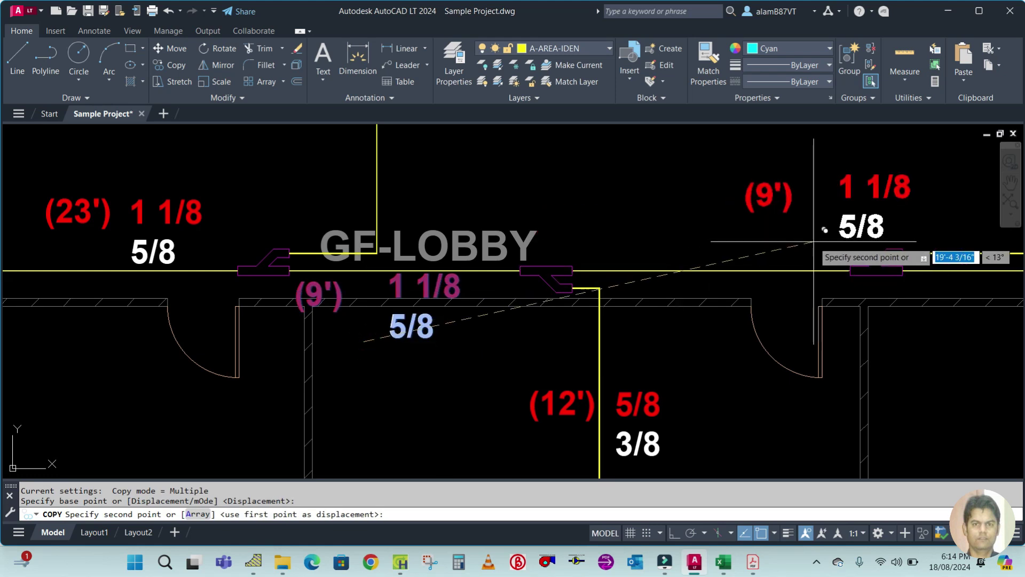
left_click(698, 263)
key("Escape")
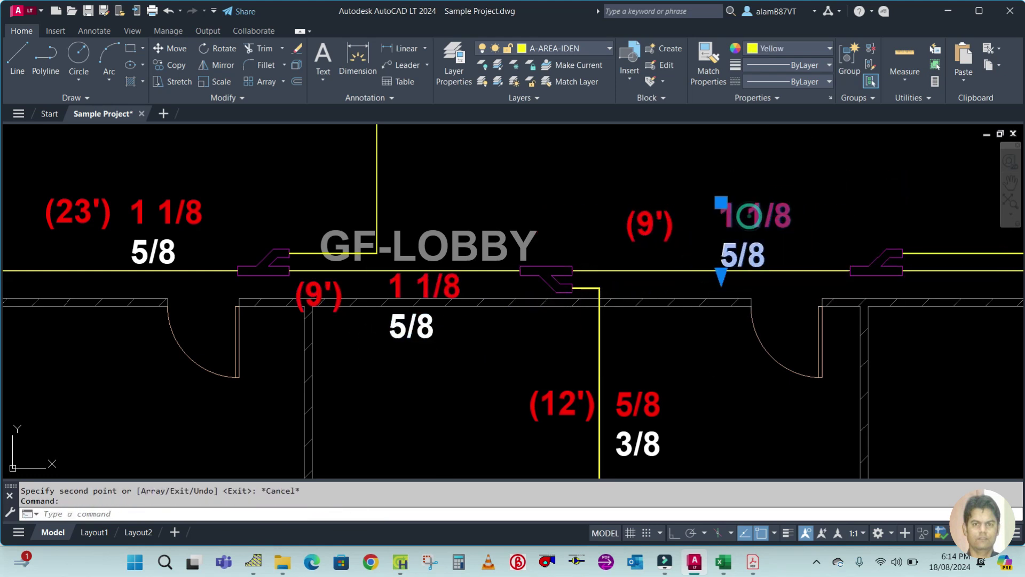
Step: Set the copied size label between the second and third branch joints to 7/8 over 1/2
double_click(747, 218)
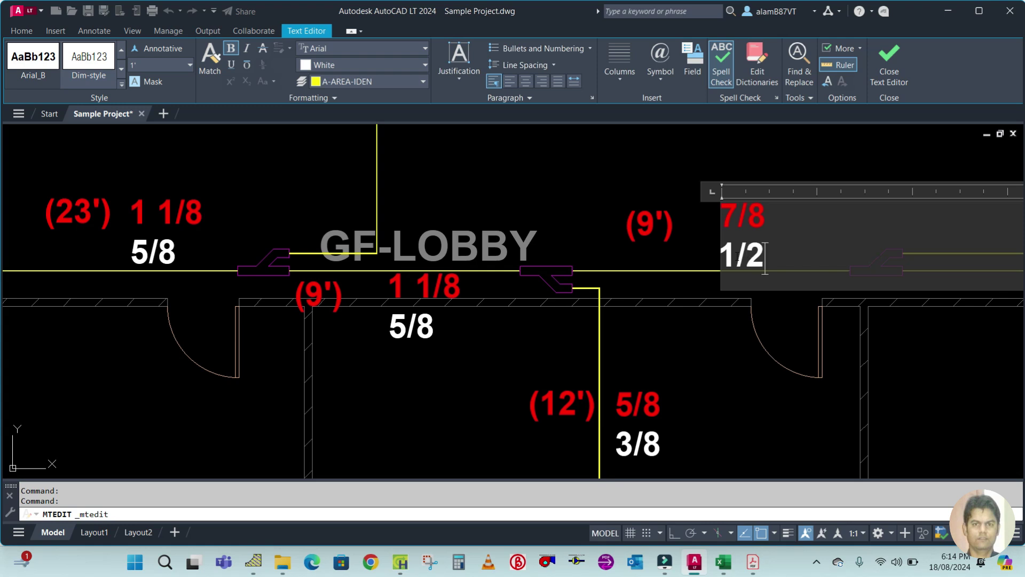
left_click(643, 343)
scroll(648, 344, "down", 2)
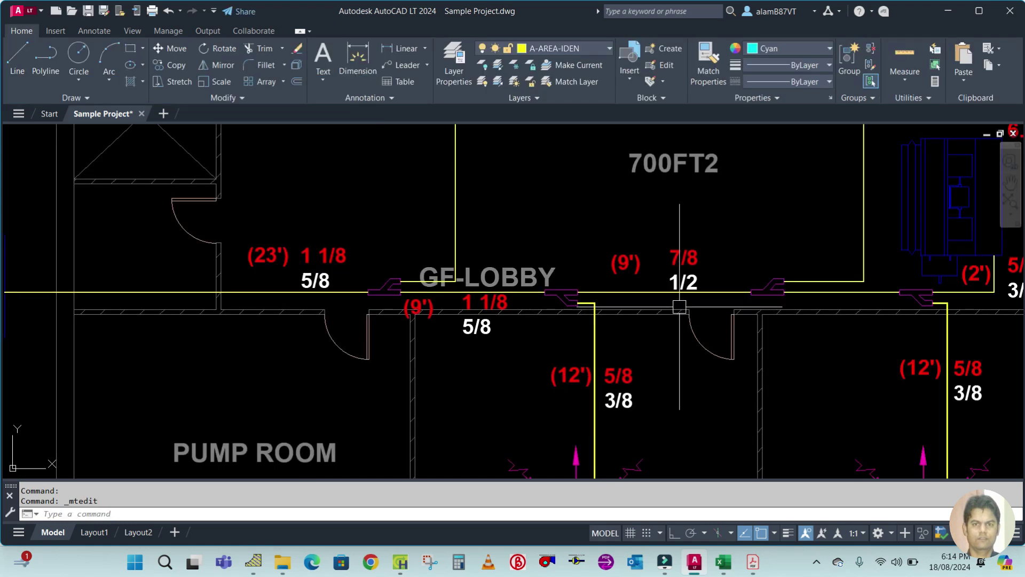
Step: Measure the main pipe section between the second and third branch joints in the lobby
type("DI")
key("Return")
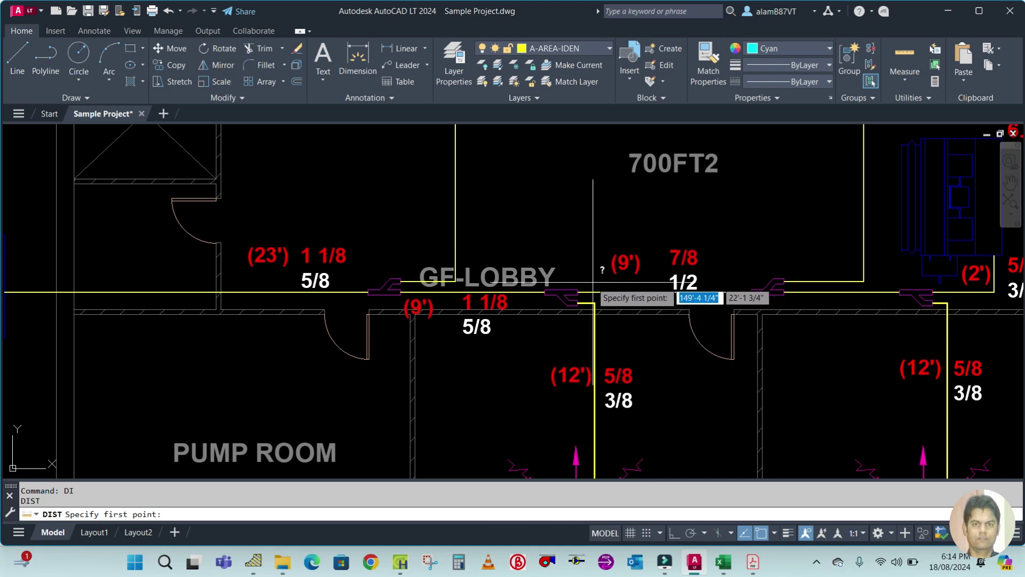
left_click(577, 290)
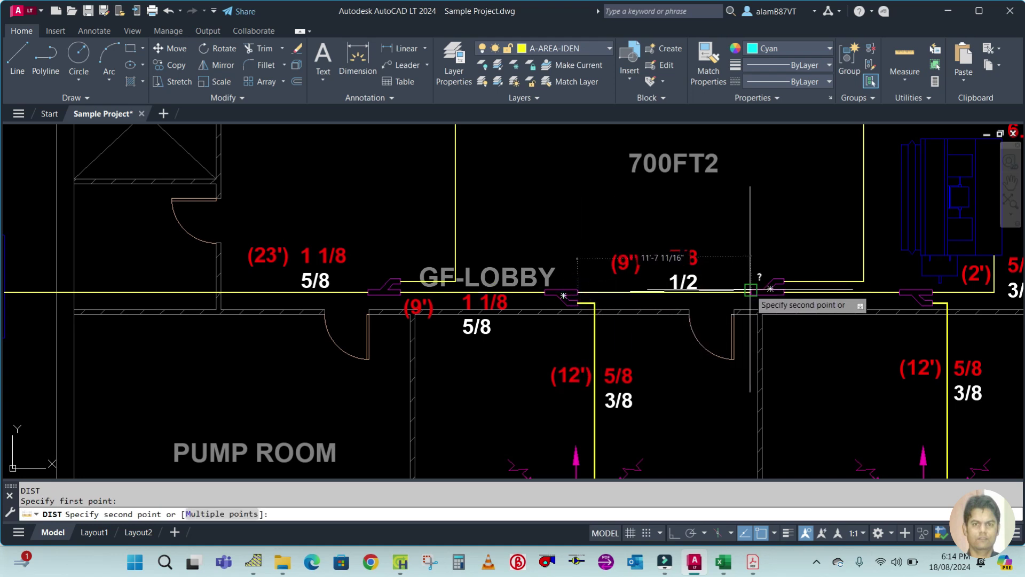
key("Escape")
Step: Set the length label on the main pipe between the second and third branch joints to (11')
left_click(625, 263)
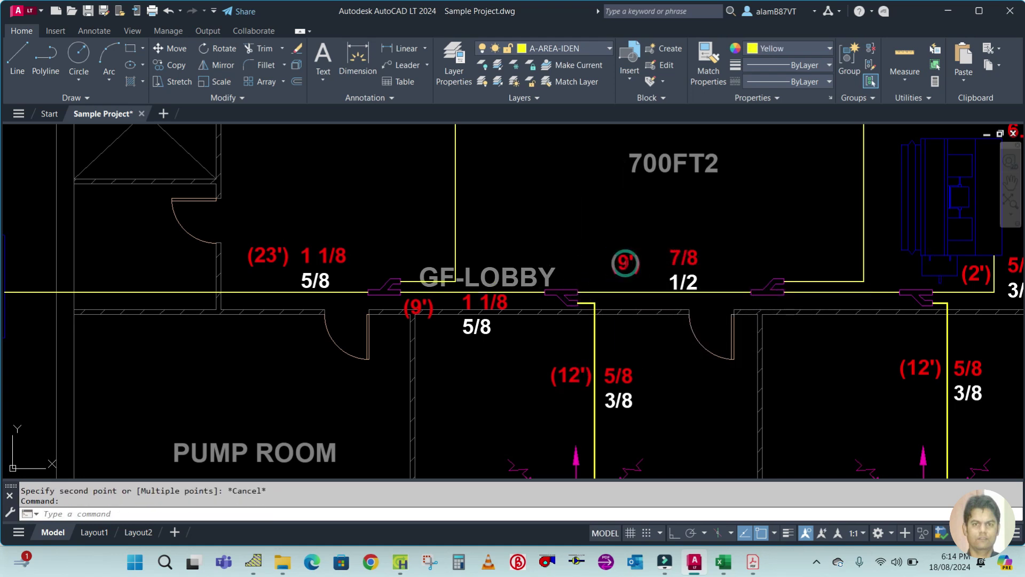
double_click(625, 263)
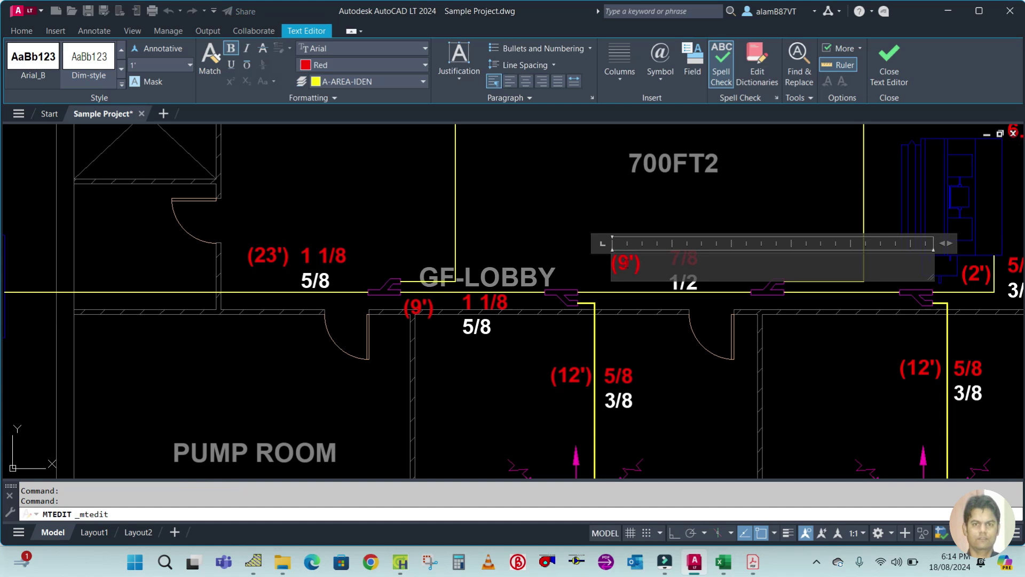
left_click(678, 382)
Step: Copy the (11') length and 7/8, 1/2 size labels below the main pipe between the third and fourth branch joints
scroll(490, 350, "down", 10)
scroll(713, 366, "up", 8)
type("co")
key("Return")
scroll(614, 331, "up", 2)
left_click(602, 314)
left_click(550, 306)
key("Return")
left_click(592, 413)
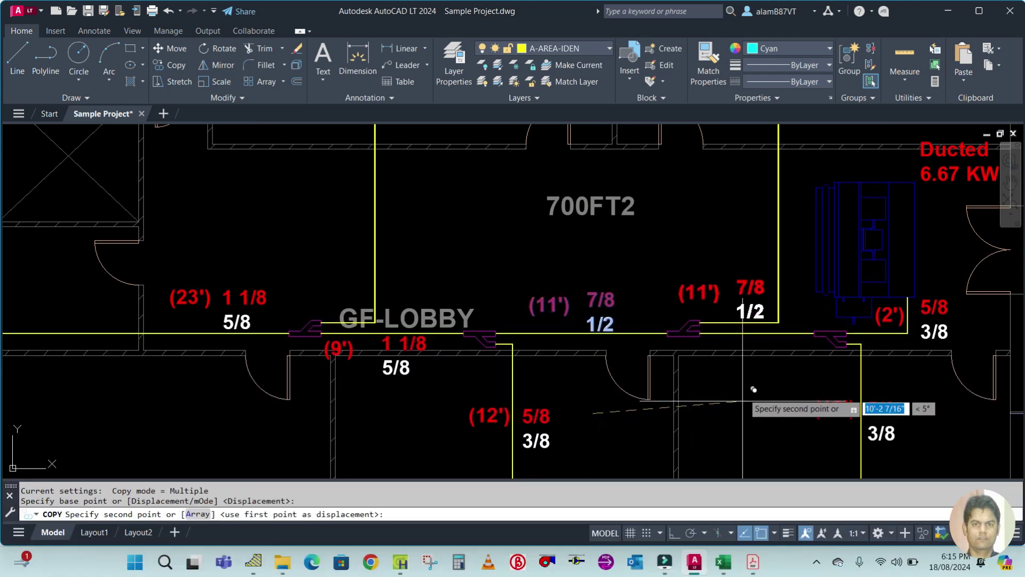
scroll(754, 389, "down", 5)
scroll(748, 352, "up", 8)
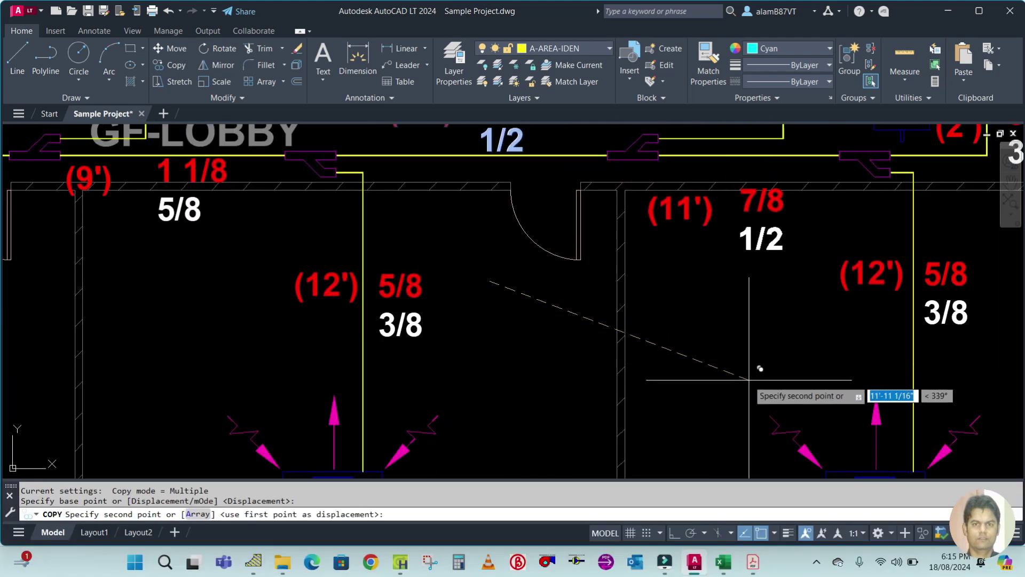
left_click(751, 354)
key("Escape")
Step: Measure the main pipe section between the third and fourth branch joints
scroll(732, 308, "down", 3)
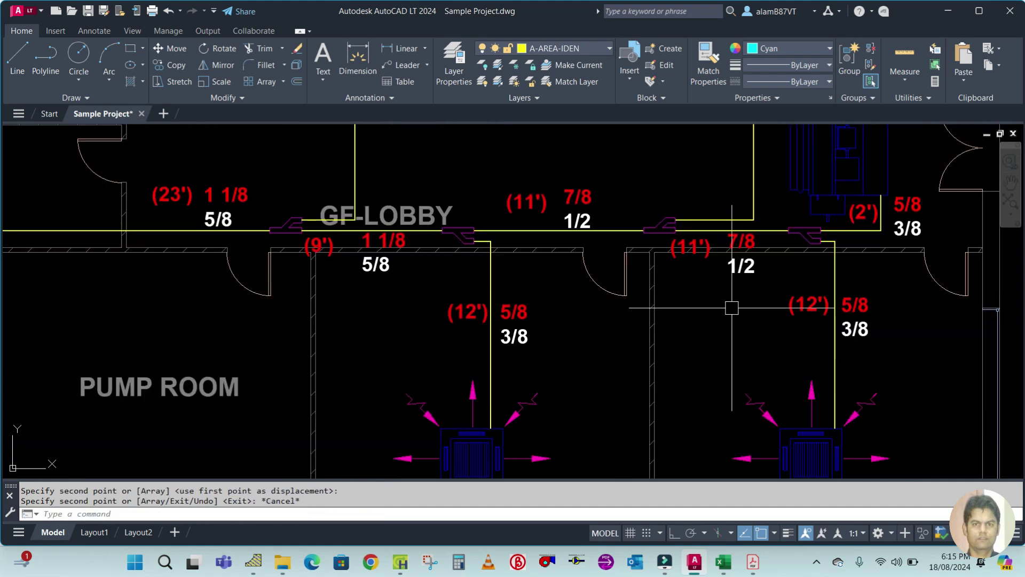
type("DI")
key("Return")
scroll(673, 238, "up", 3)
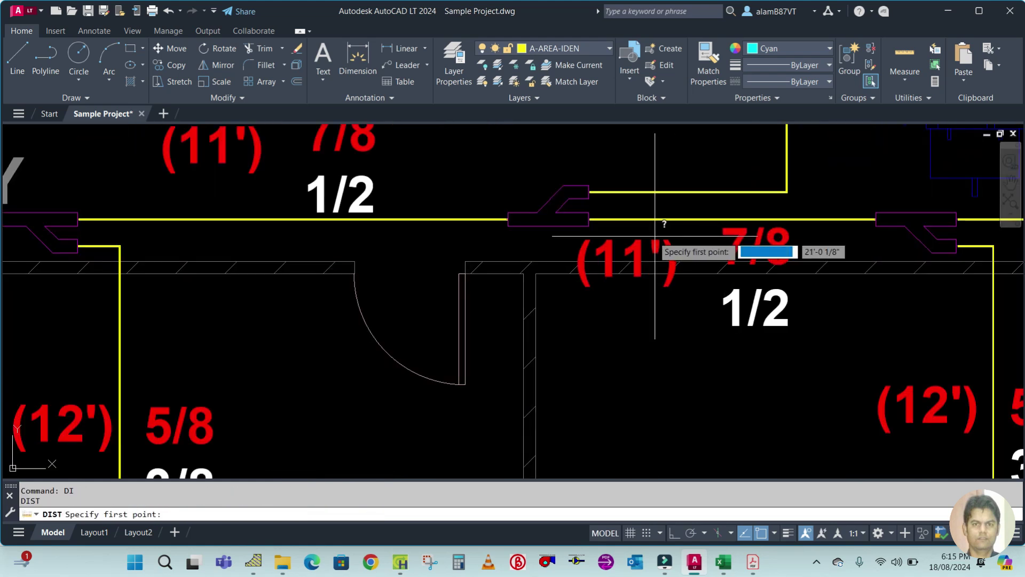
left_click(589, 219)
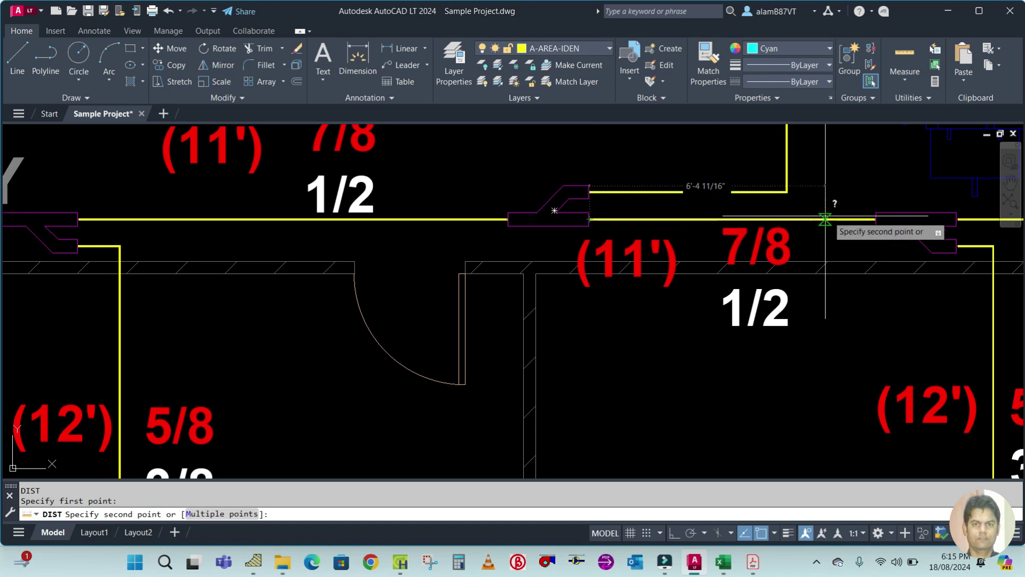
key("Escape")
Step: Set the length label between the third and fourth branch joints to (7') and save the drawing
double_click(646, 252)
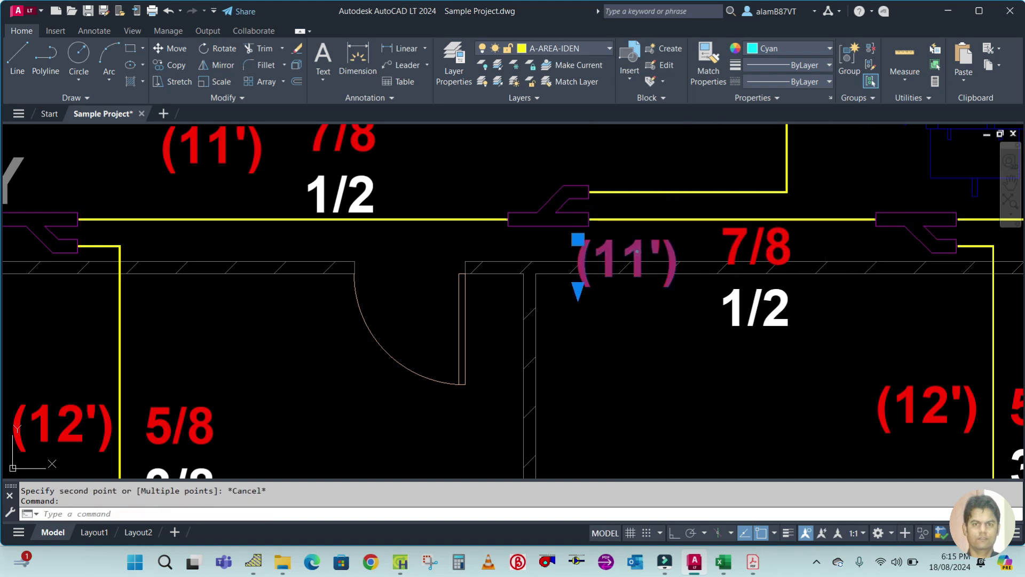
key("BackSpace")
key("BackSpace")
type("7")
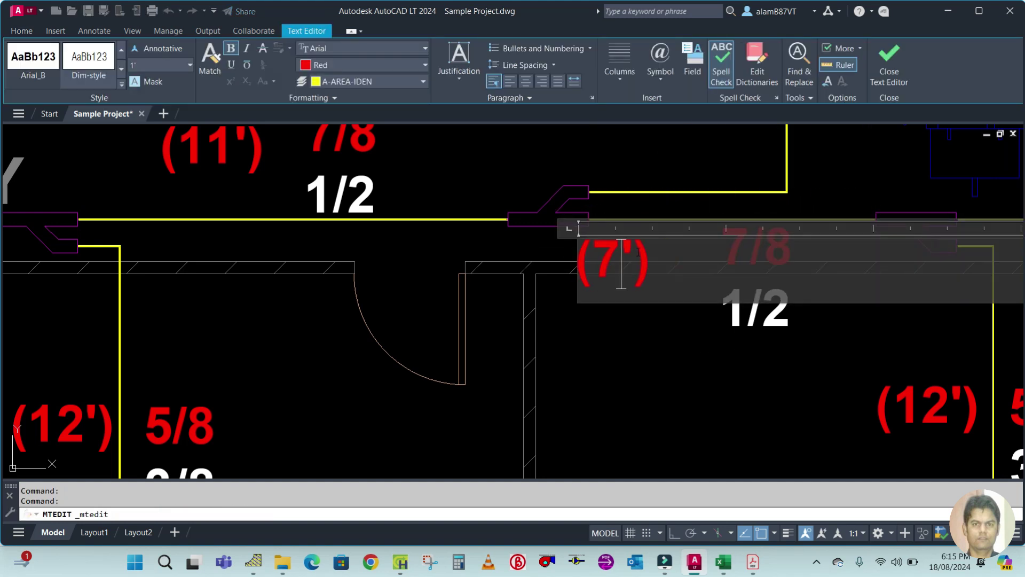
key("ctrl+s")
Step: Switch to Acrobat and examine the outdoor unit models and their connecting pipes in the equipment selection schematic
scroll(621, 267, "down", 8)
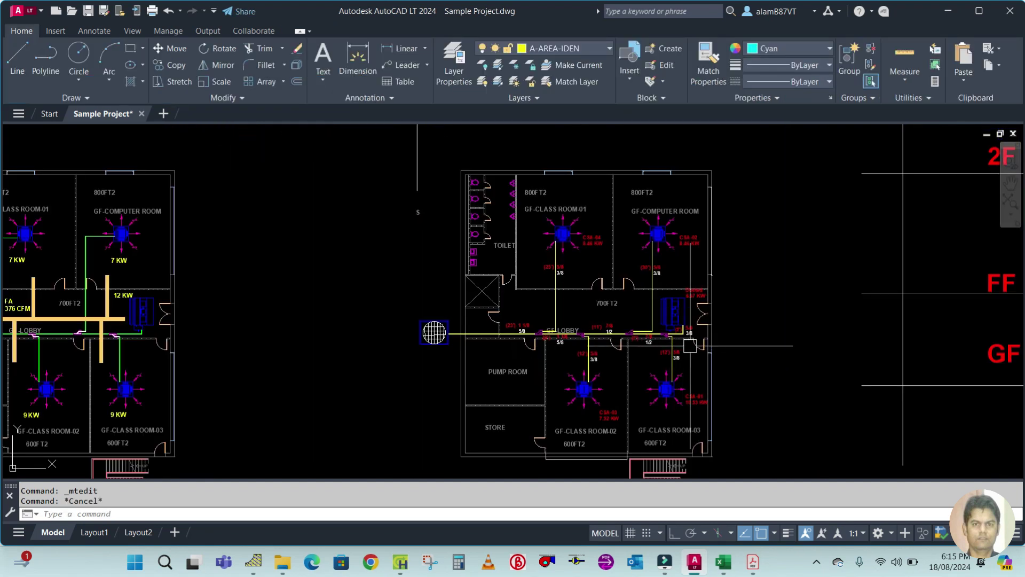
scroll(756, 360, "up", 2)
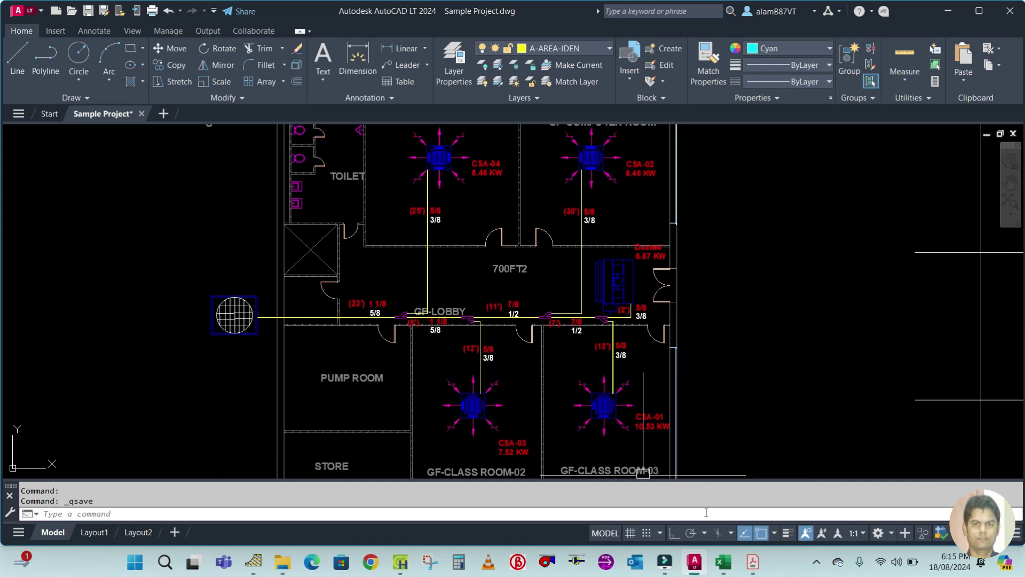
left_click(753, 570)
left_click(859, 489)
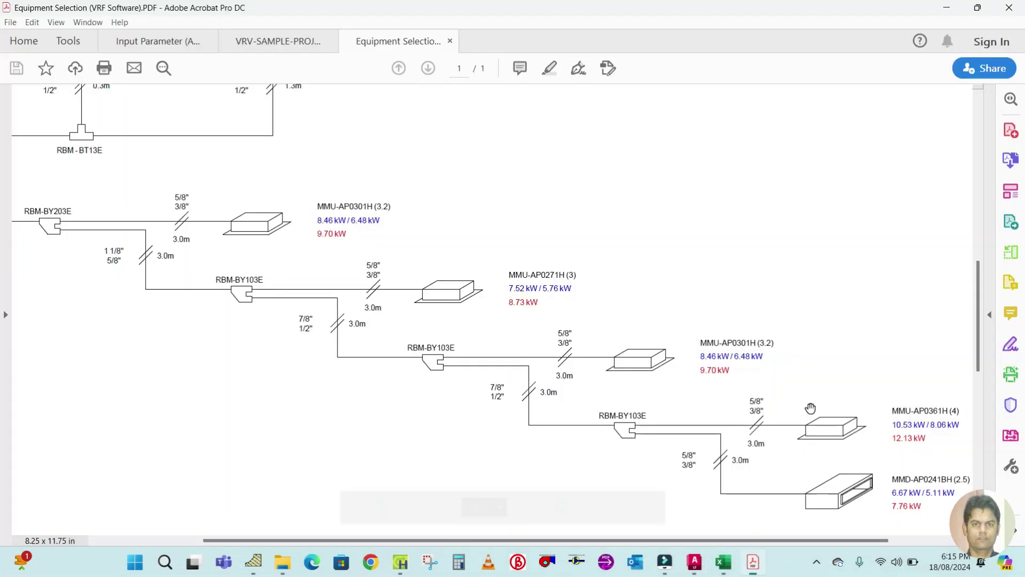
scroll(666, 309, "up", 3)
scroll(416, 227, "up", 3)
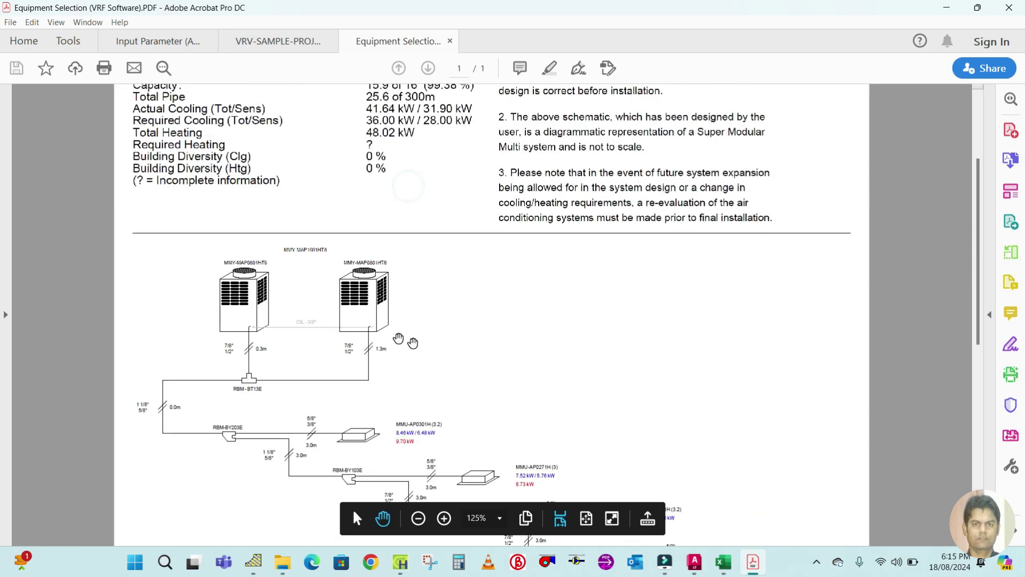
scroll(240, 237, "up", 2, "ctrl")
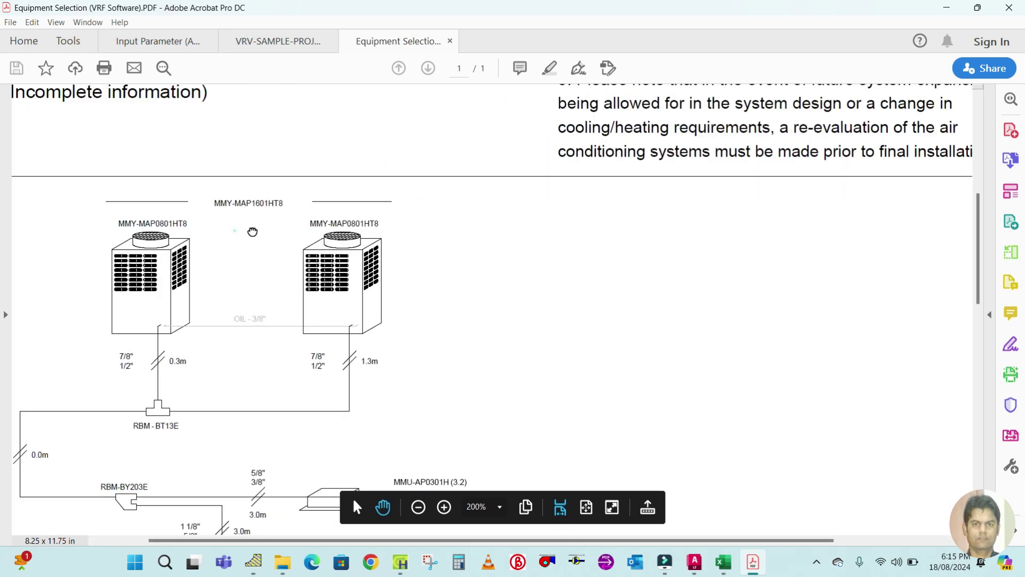
left_click_drag(262, 239, 332, 226)
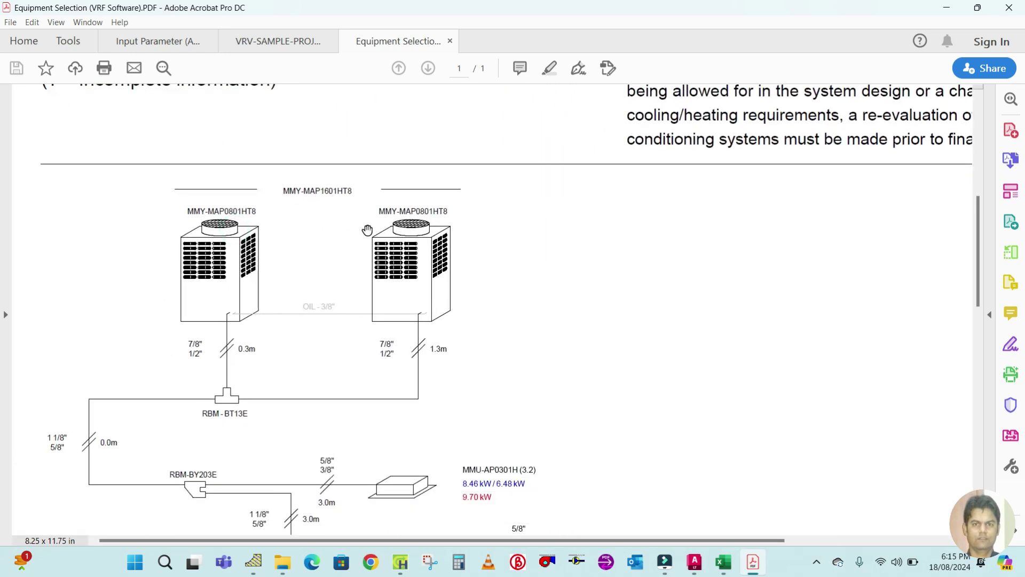
scroll(368, 229, "down", 1, "ctrl")
scroll(101, 314, "up", 1, "ctrl")
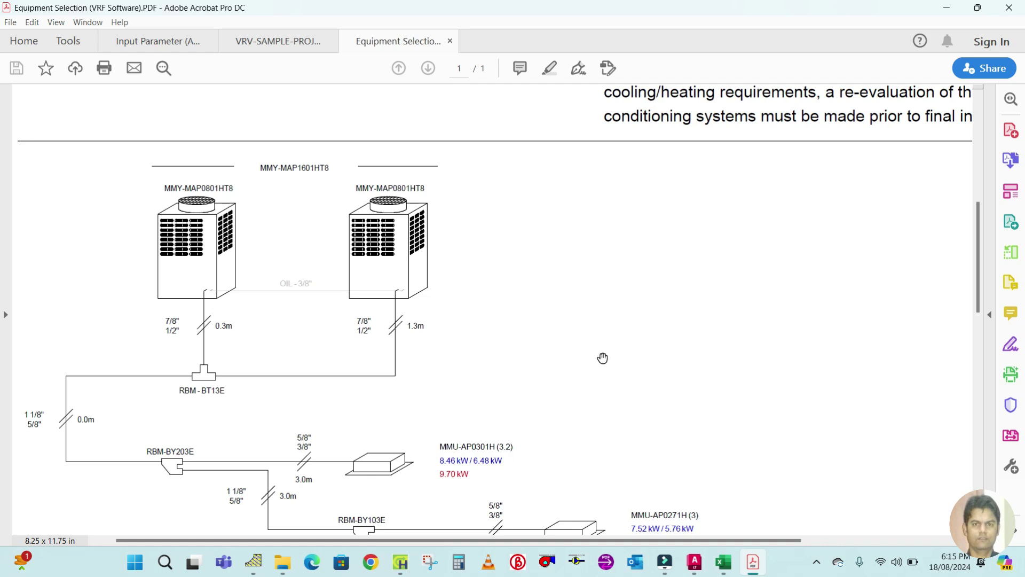
scroll(694, 354, "down", 1, "ctrl")
mouse_move(732, 569)
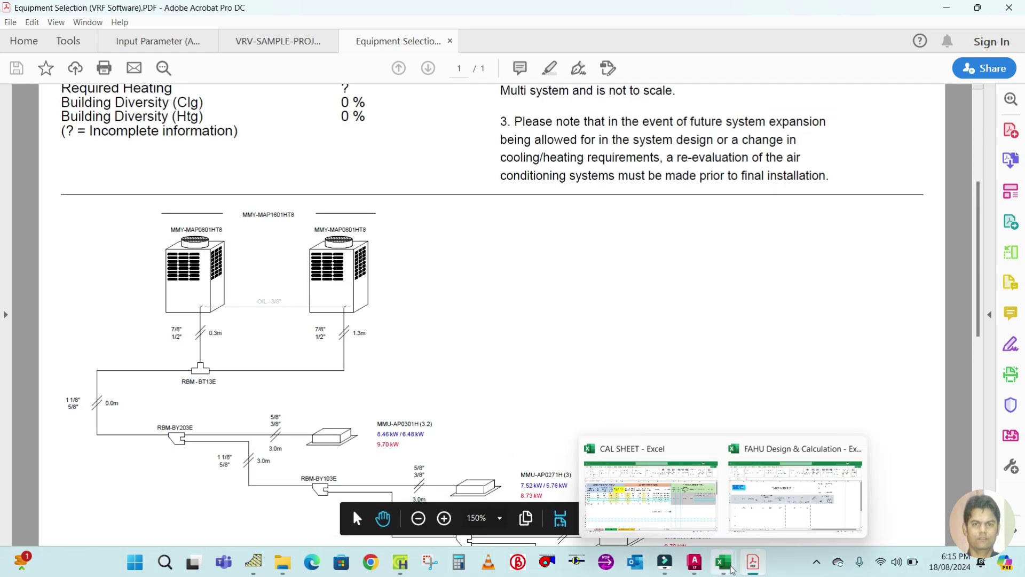
mouse_move(685, 510)
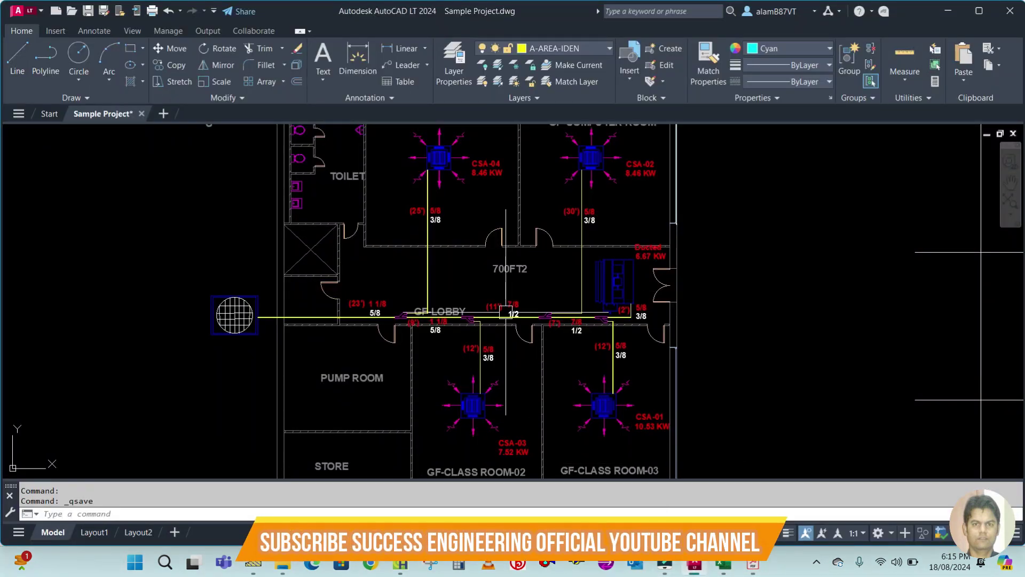
Step: Copy the CSA-03 tag with its capacity from GF-CLASS ROOM-02 to just below the outdoor unit beside the building
type("o")
key("Return")
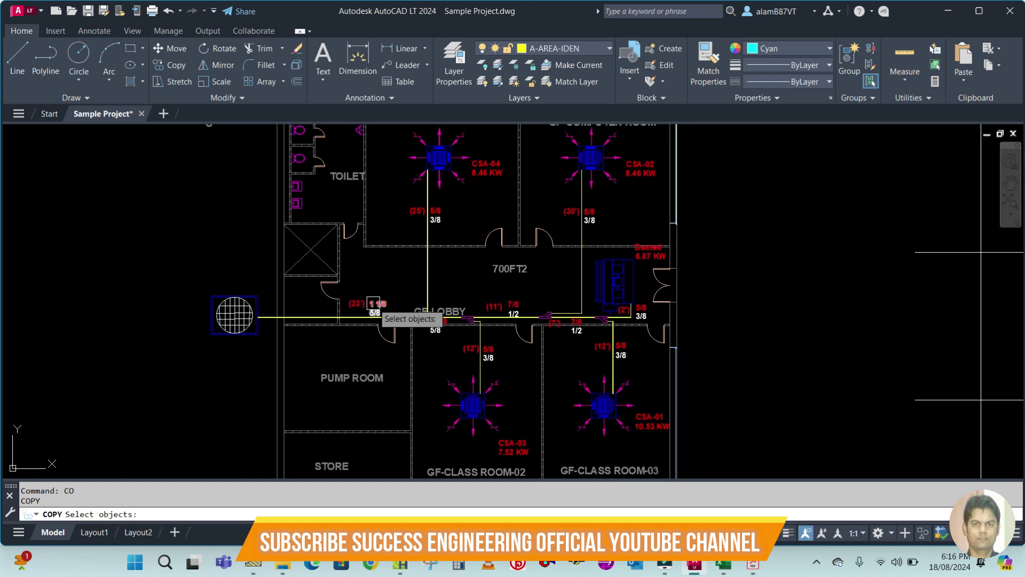
left_click(485, 420)
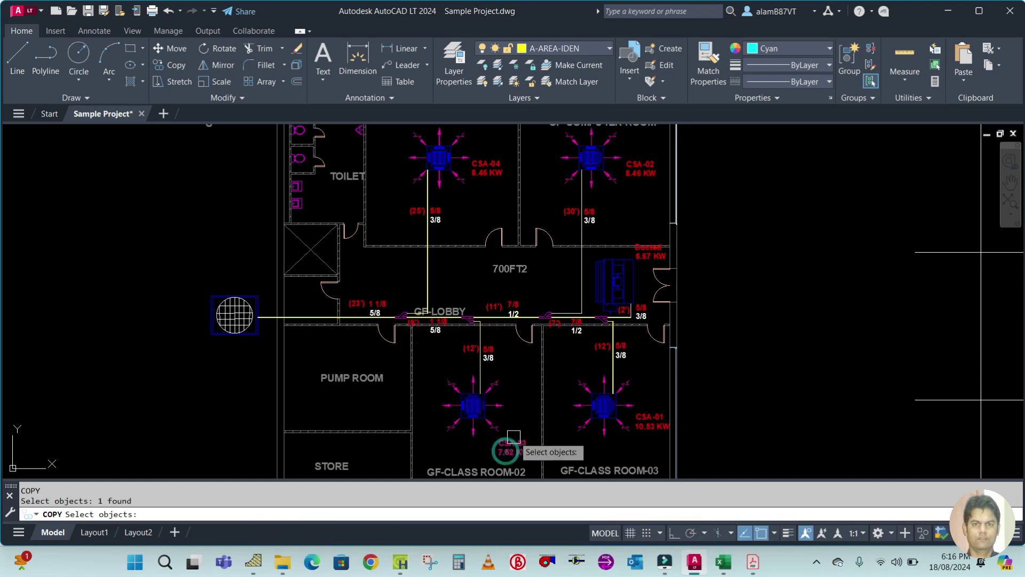
key("Return")
left_click(522, 428)
scroll(275, 369, "up", 8)
left_click(259, 347)
key("Escape")
scroll(280, 330, "down", 3)
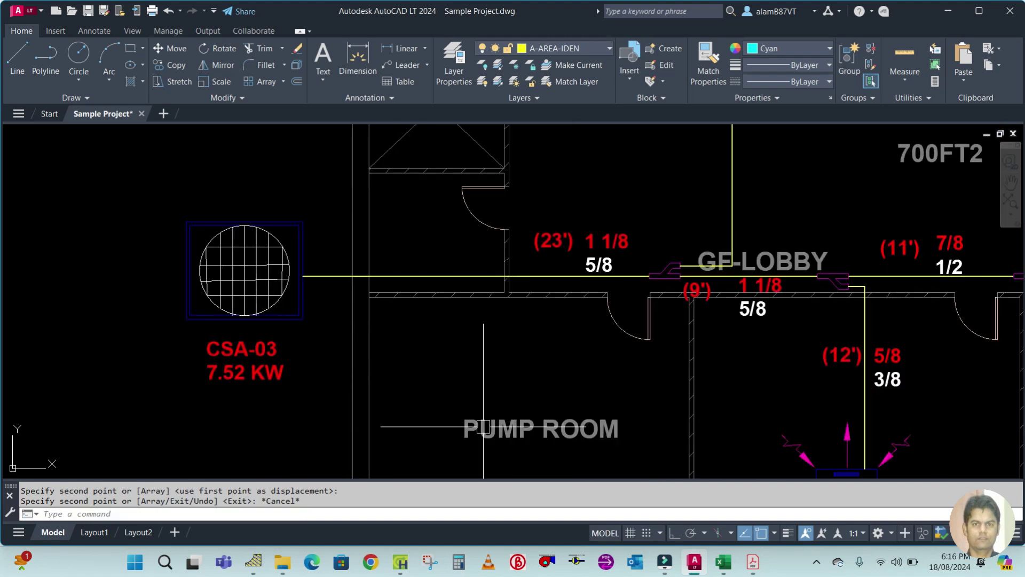
Step: Look up how the outdoor units are labelled on the VRV-SAMPLE-PROJECT.pdf plan in Acrobat
left_click(753, 562)
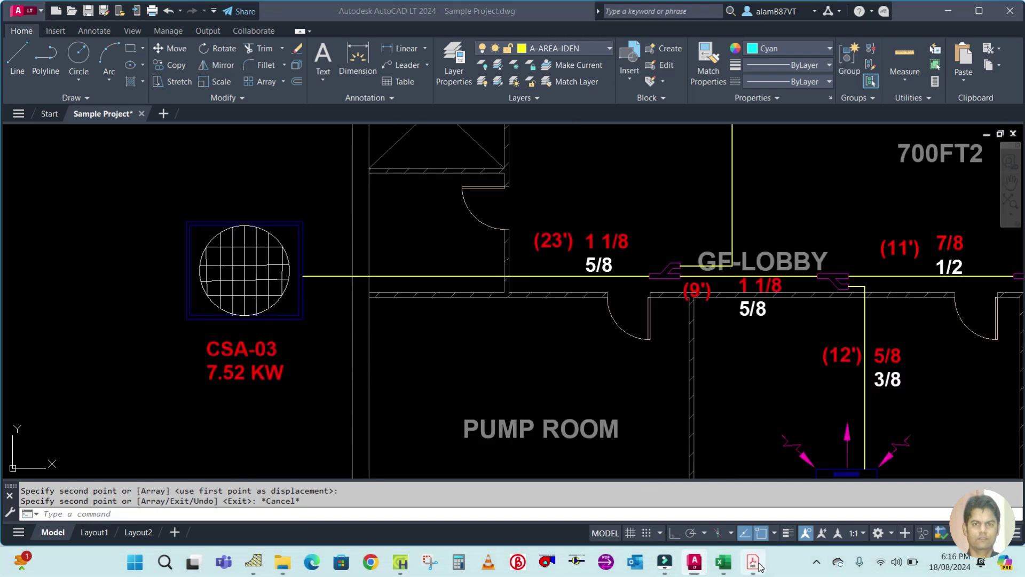
left_click(724, 498)
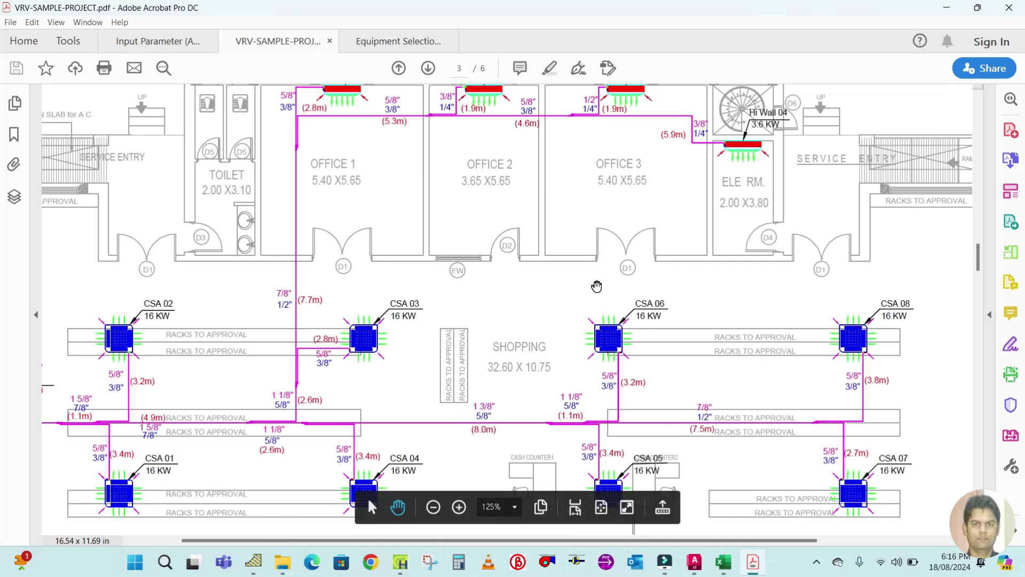
scroll(81, 318, "up", 2, "ctrl")
scroll(106, 376, "left", 3)
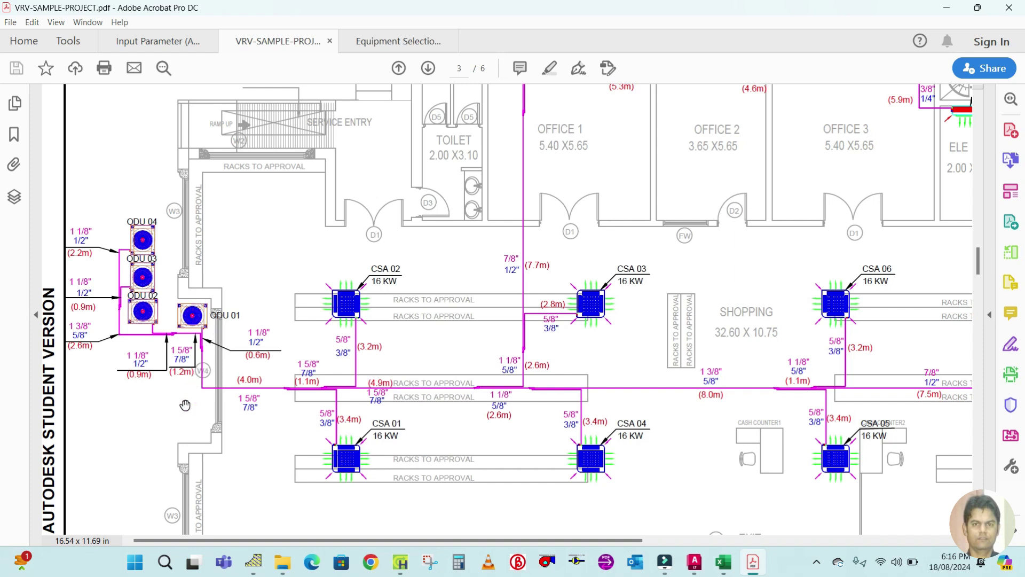
Step: Switch to AutoCAD, change the copied tag below the outdoor unit to ODU with 16 KW, and save the drawing
left_click(694, 562)
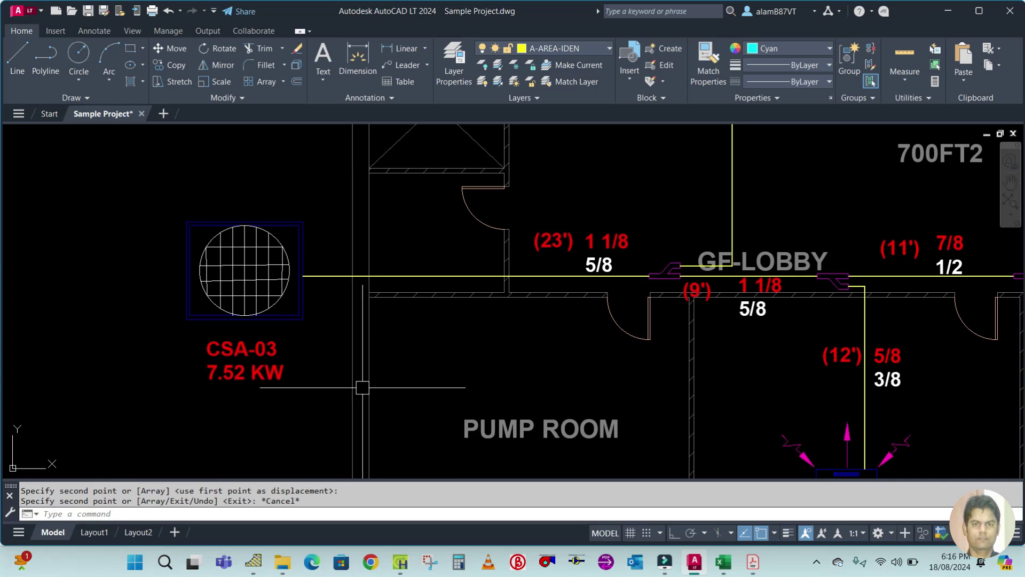
left_click(239, 370)
double_click(239, 370)
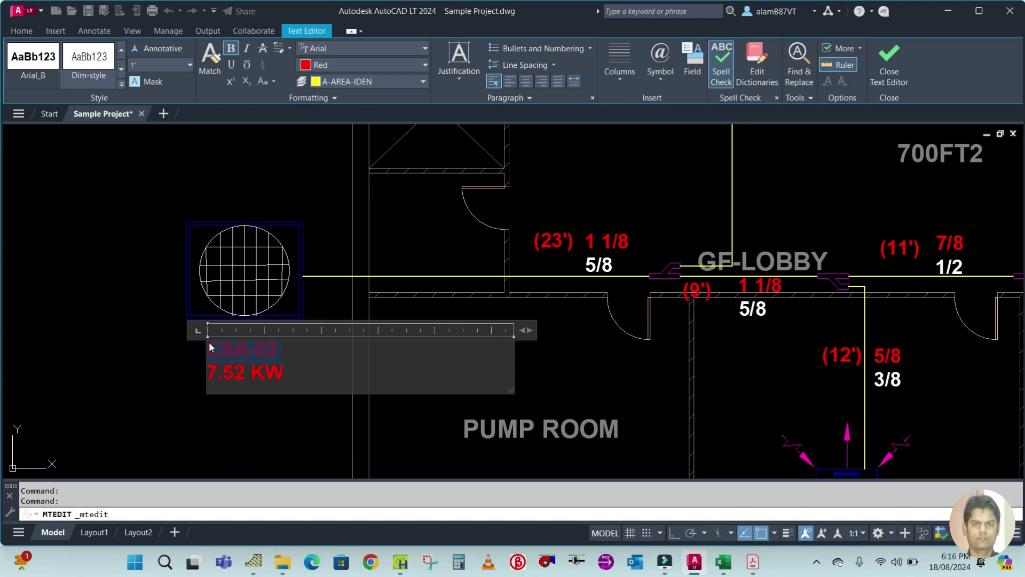
key("Delete")
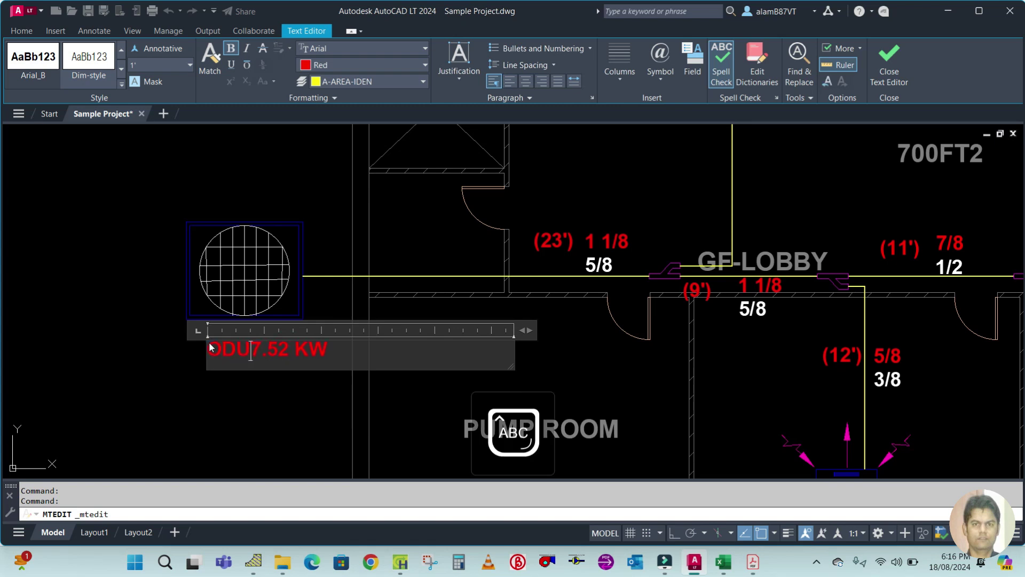
type("ODU")
key("Return")
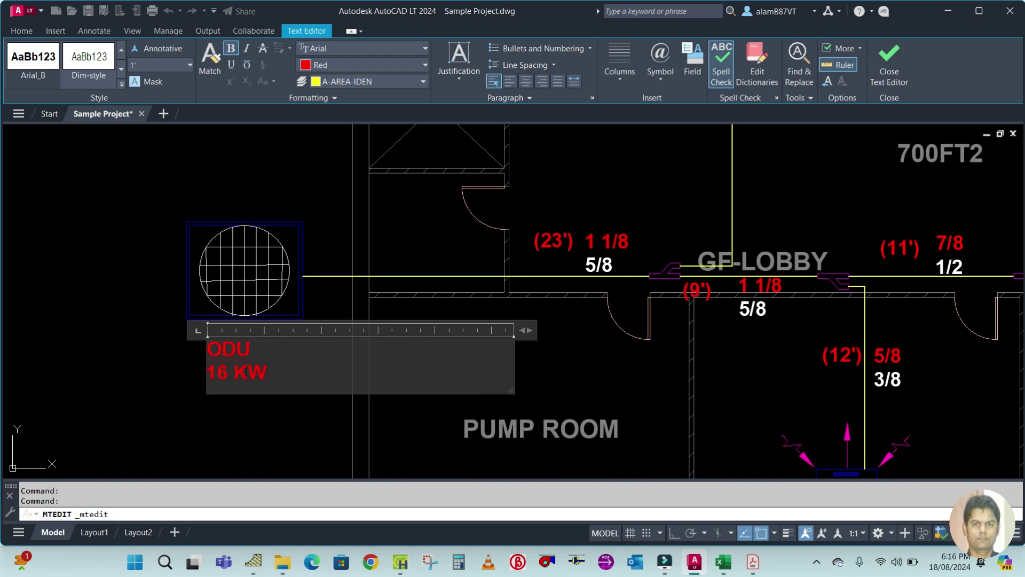
left_click(287, 418)
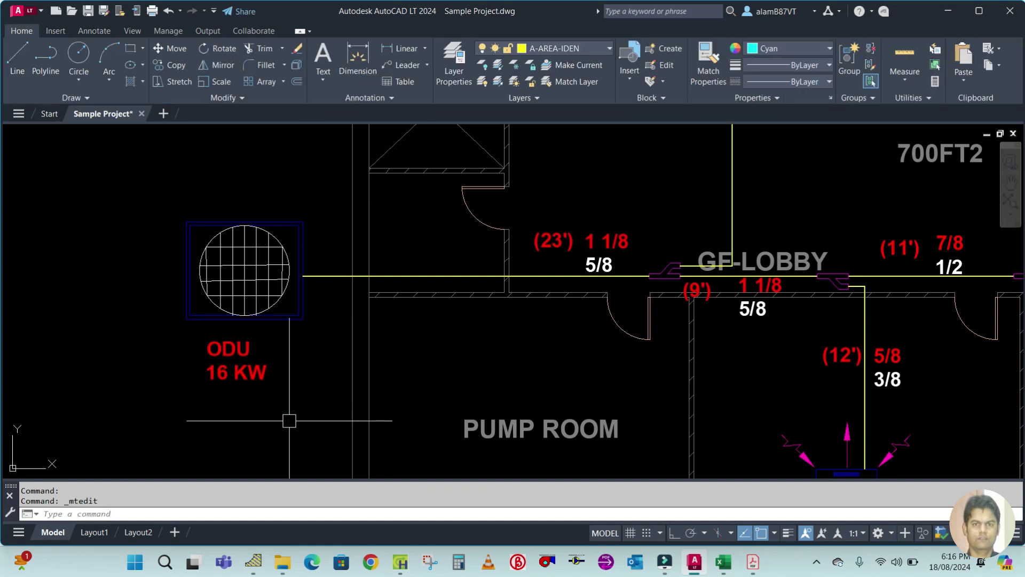
left_click(250, 361)
double_click(250, 361)
left_click(277, 398)
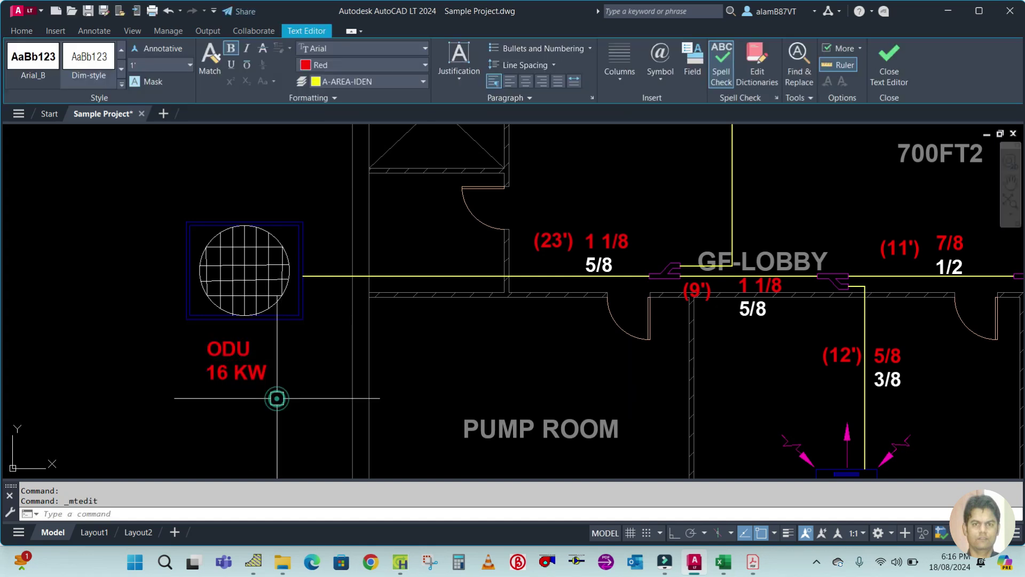
scroll(277, 397, "down", 4)
key("ctrl+s")
Step: Review the pipe and unit labels on the finished ground-floor VRF plan and examine the ventilation duct plan below it
scroll(603, 353, "down", 3)
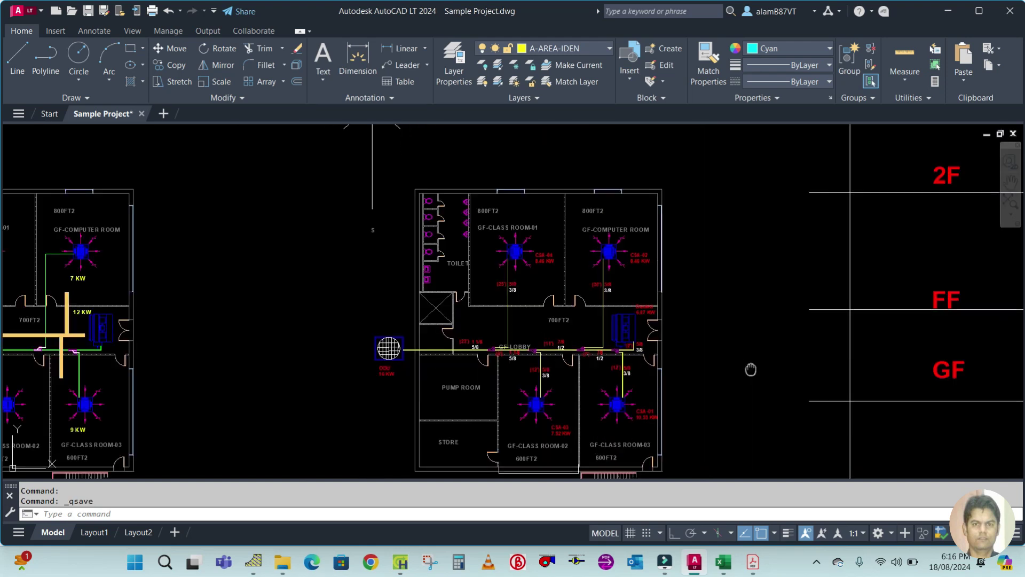
middle_click_drag(751, 369, 716, 338)
scroll(559, 373, "up", 4)
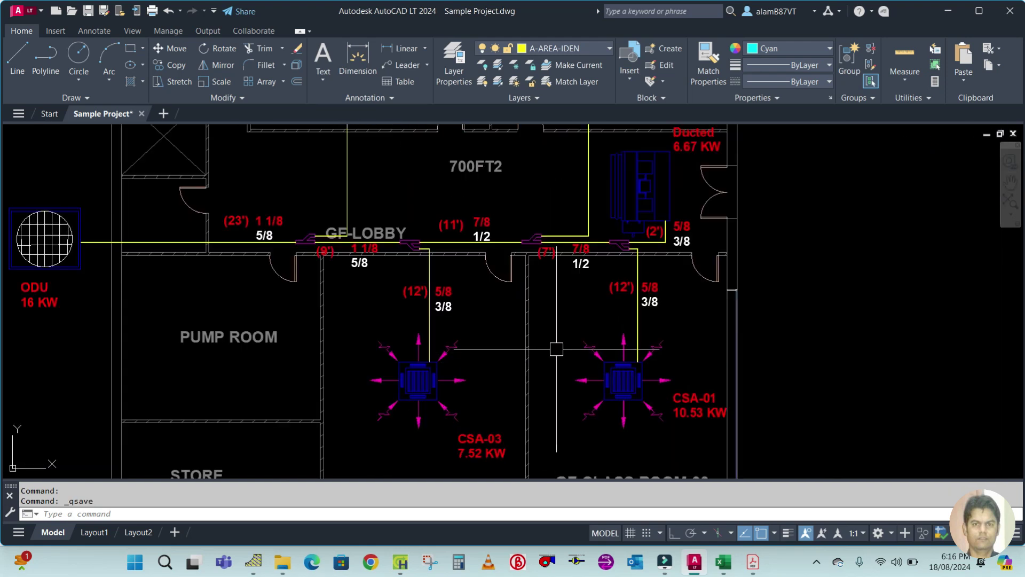
scroll(555, 348, "down", 3)
scroll(662, 279, "down", 2)
middle_click_drag(694, 265, 637, 289)
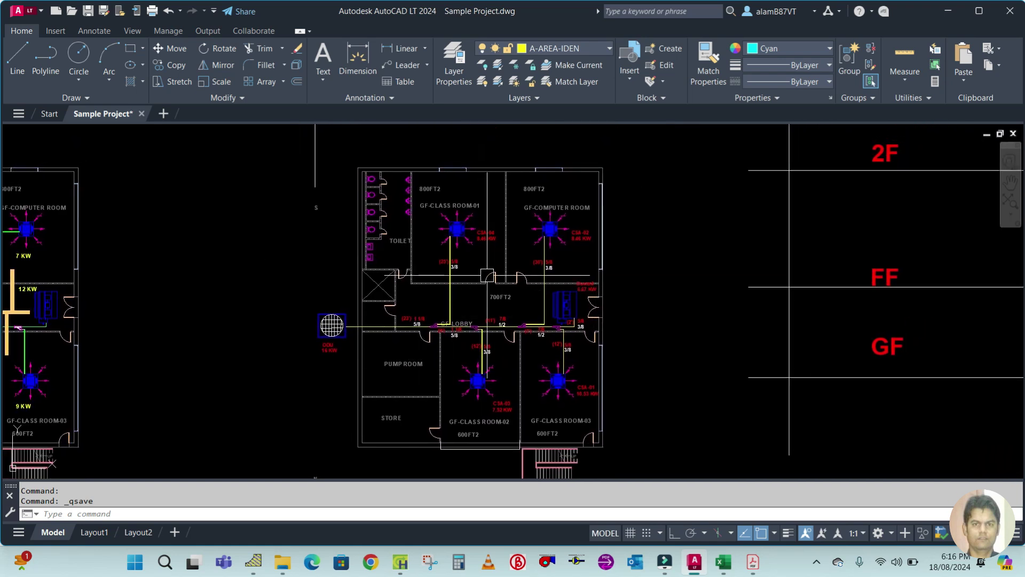
scroll(487, 275, "down", 4)
middle_click_drag(475, 317, 473, 306)
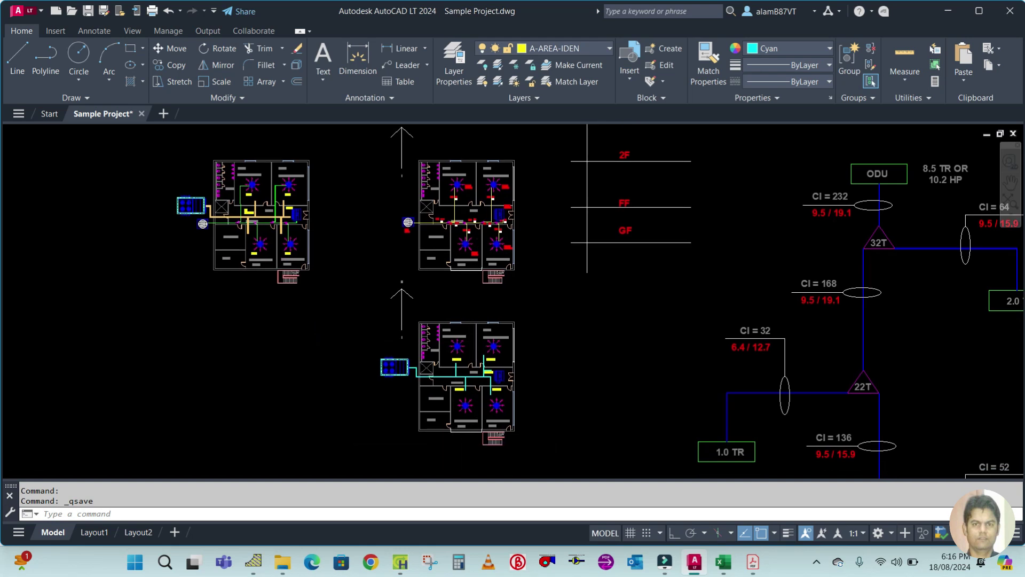
scroll(459, 447, "up", 4)
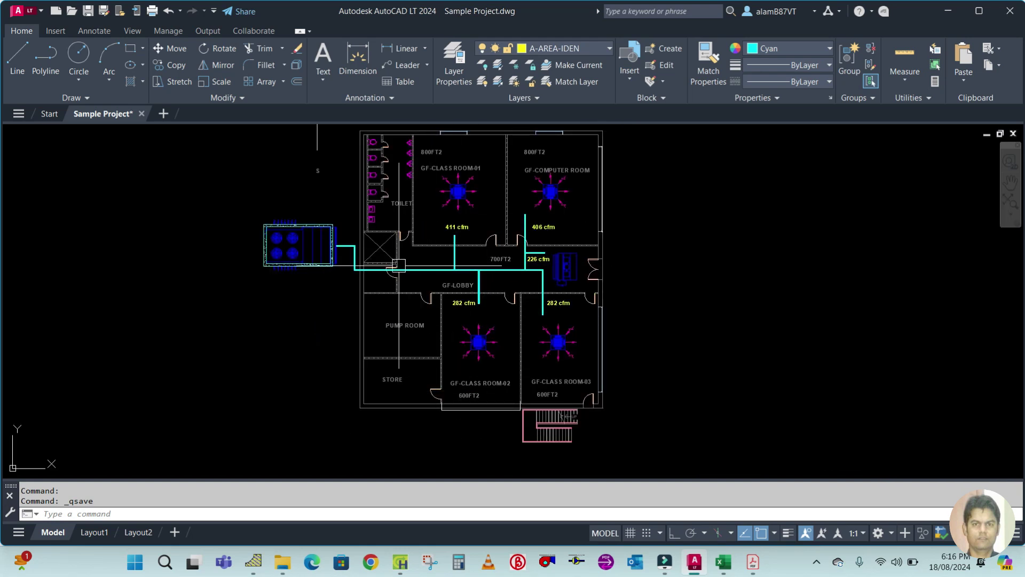